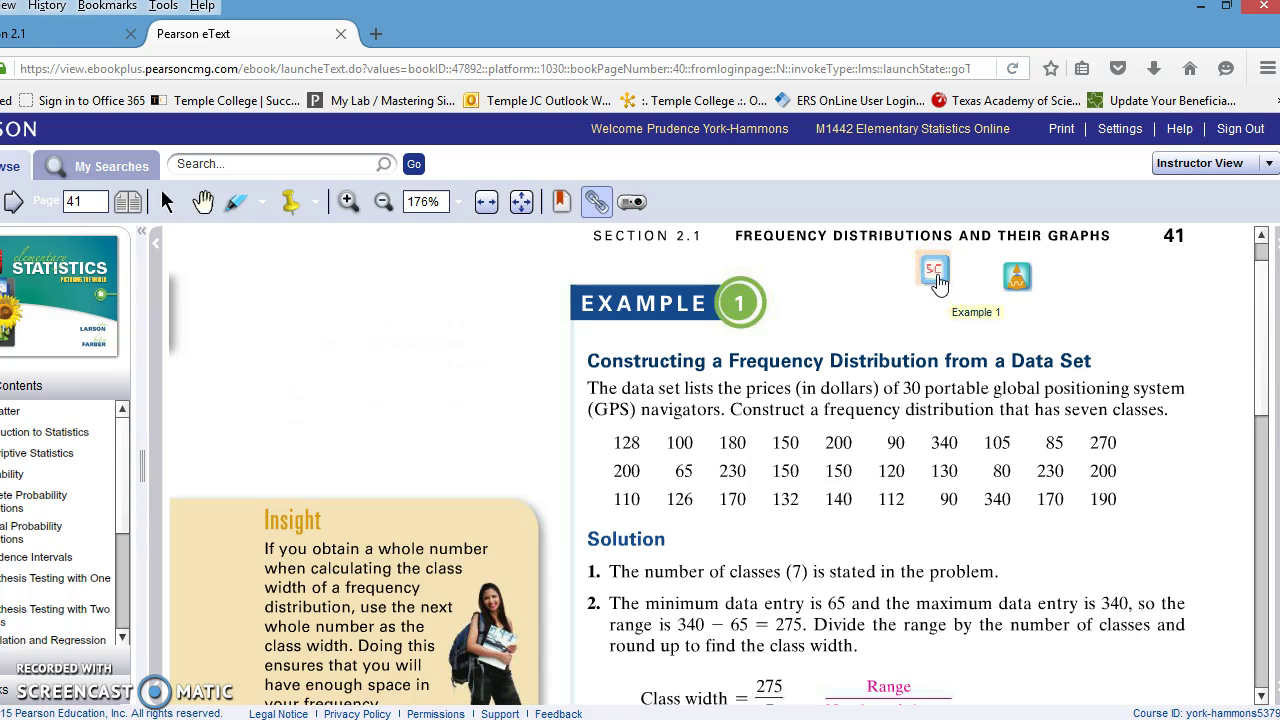
Load the example's GPS.txt data into StatCrunch and select the first GPS price, 128
click(934, 272)
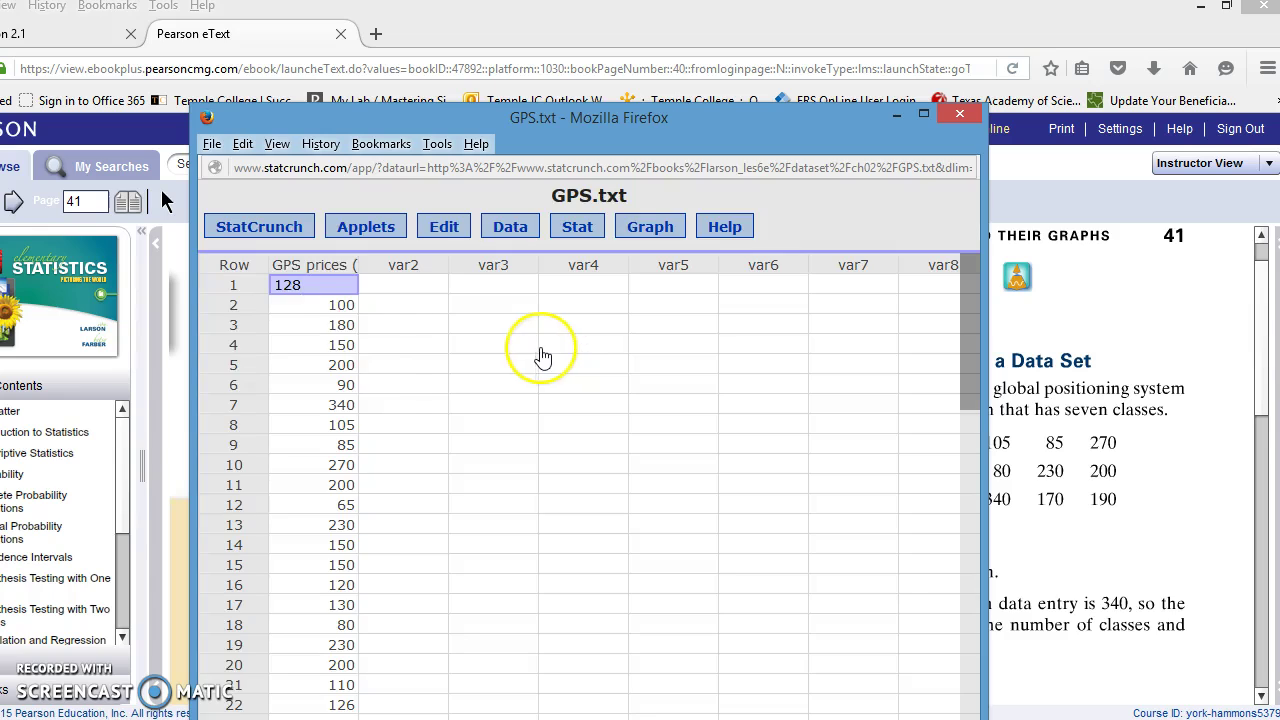
click(337, 266)
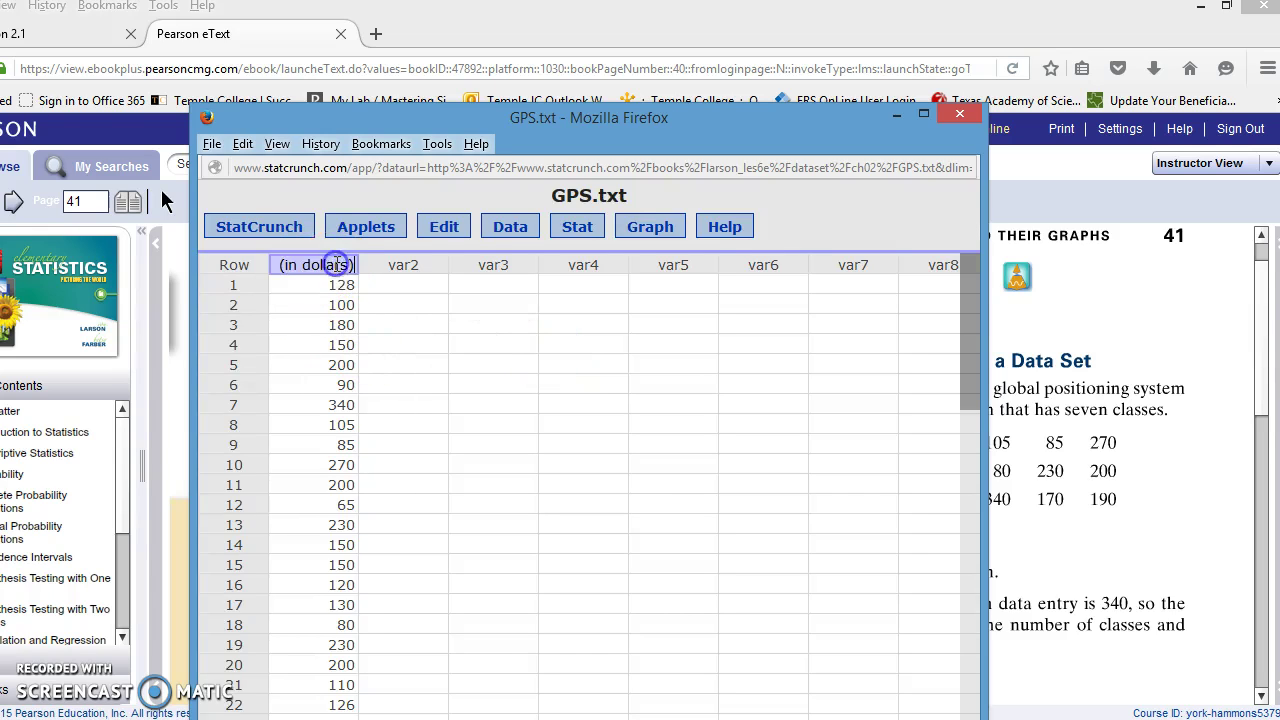
click(279, 292)
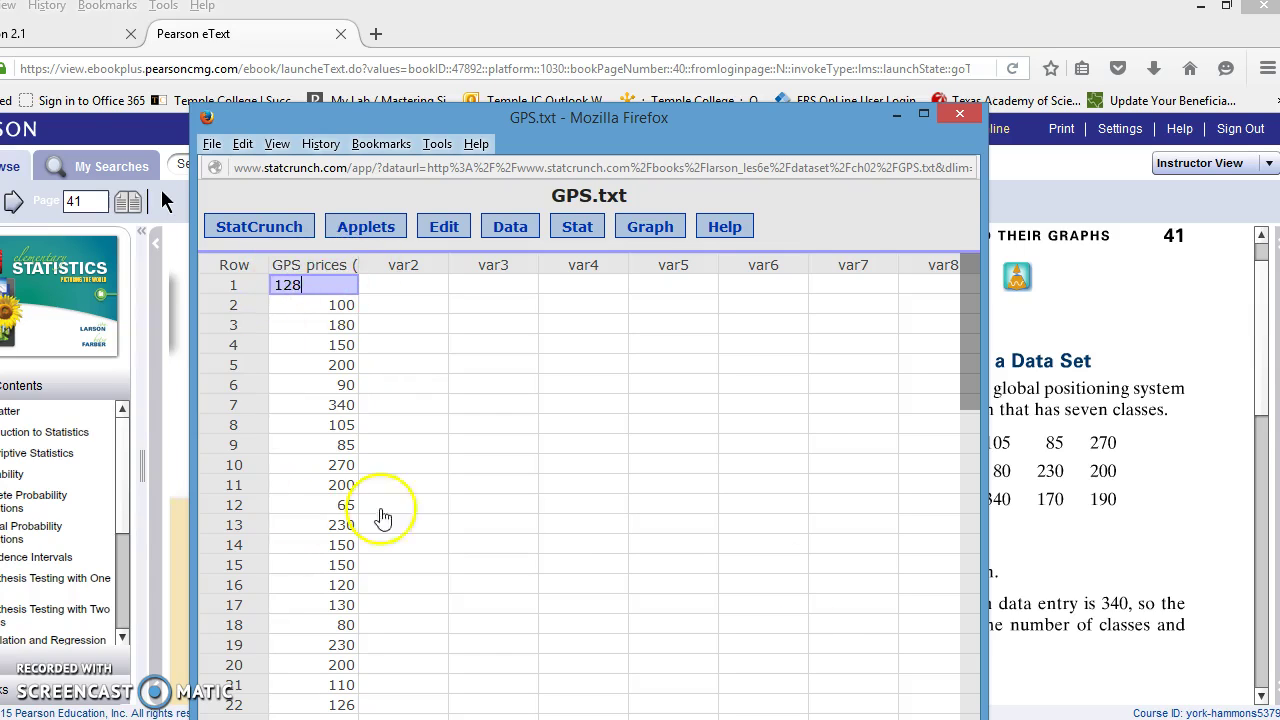
Scroll down through all 30 GPS prices and back up to the top
click(970, 696)
click(970, 696)
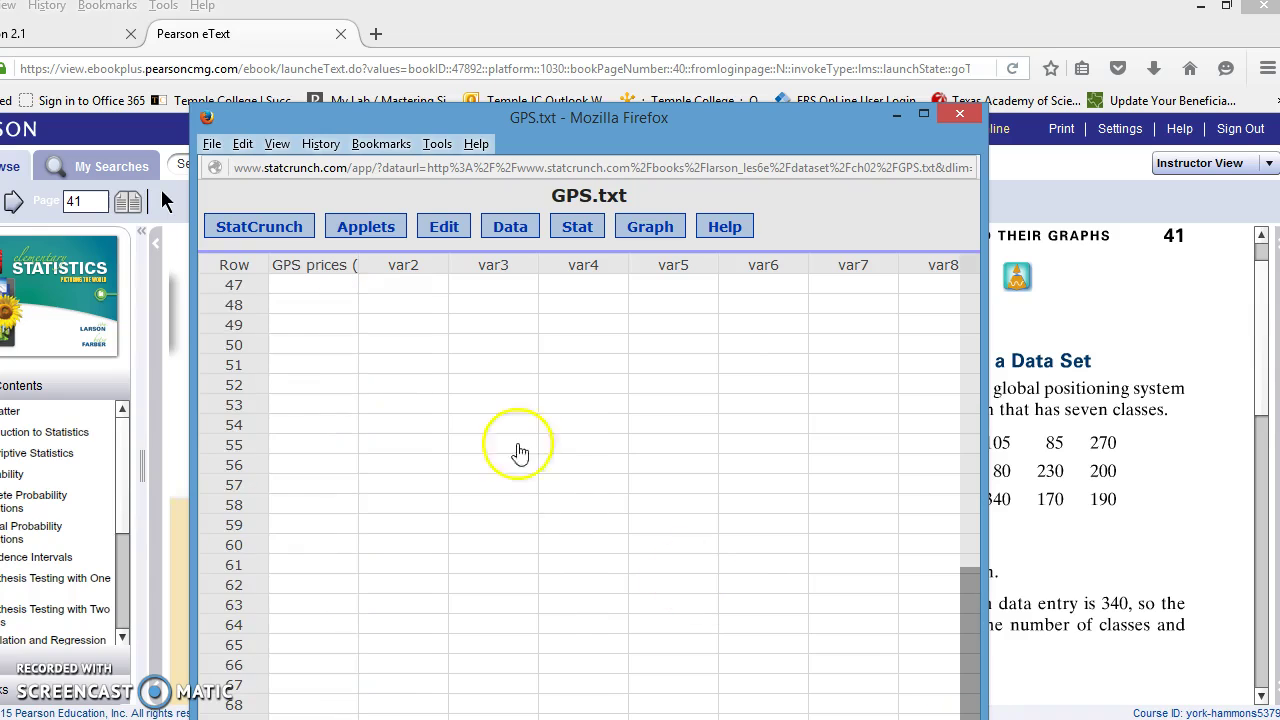
click(970, 341)
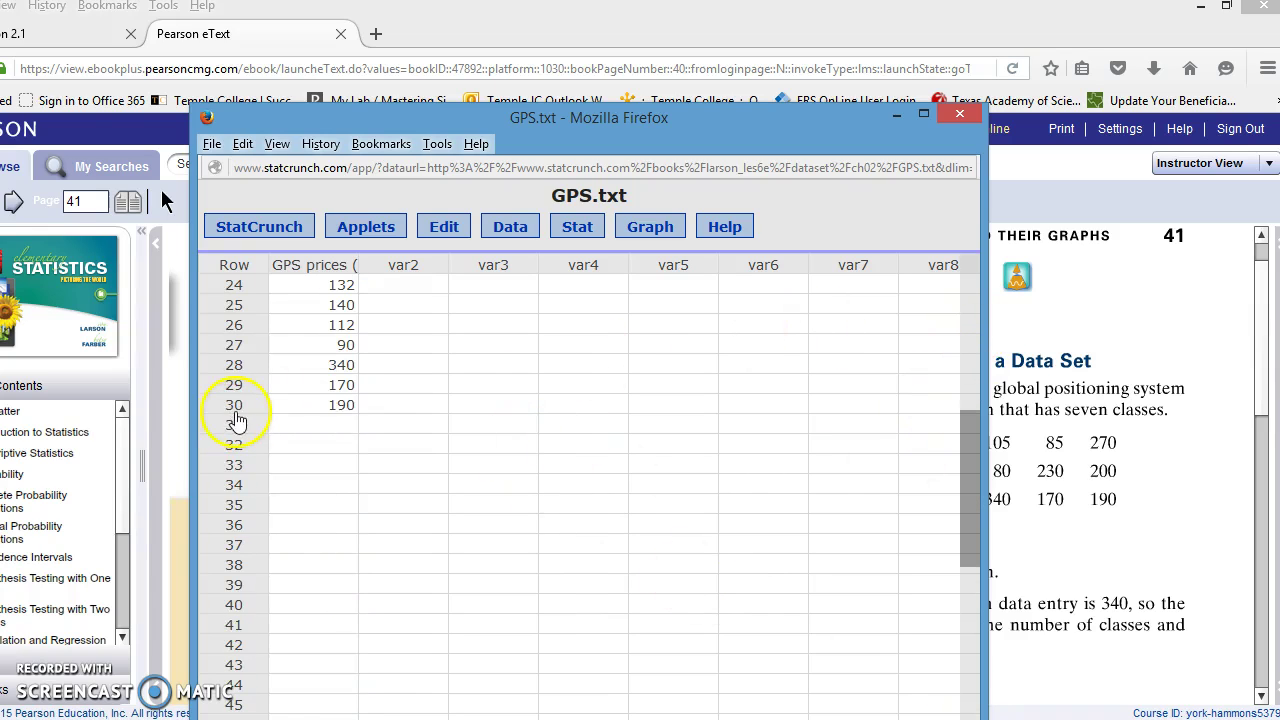
click(972, 285)
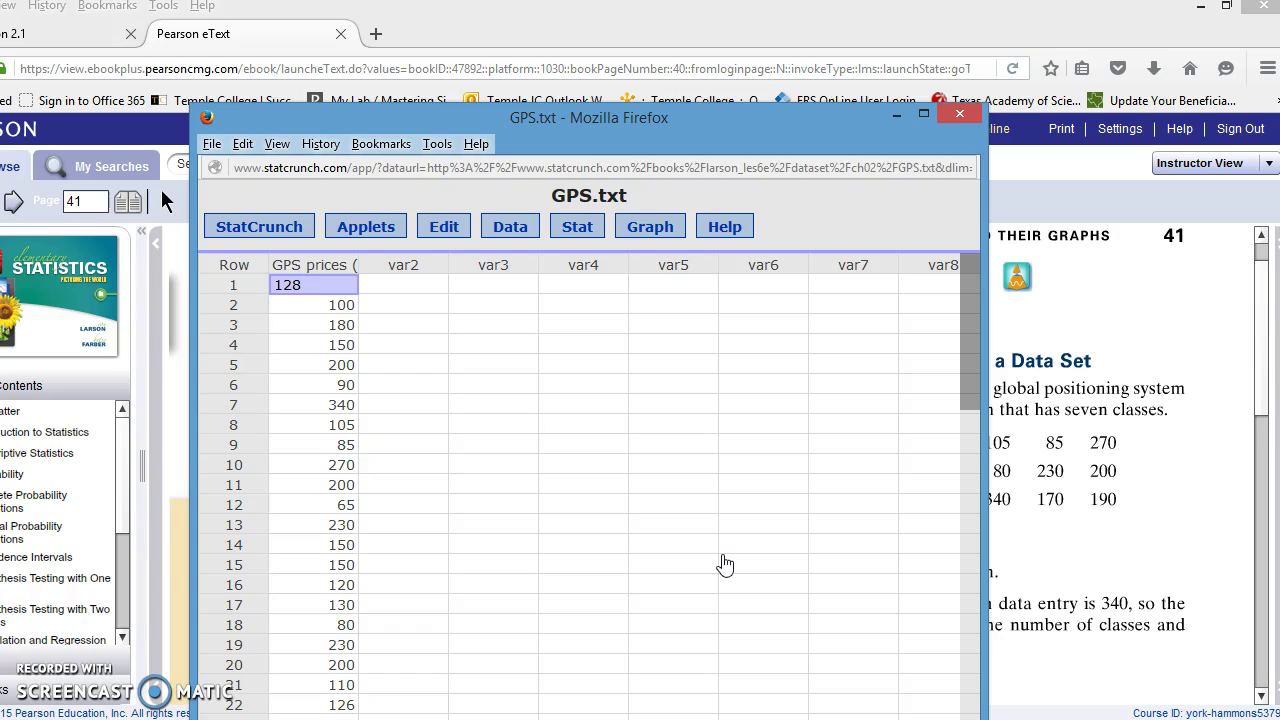
click(685, 557)
Start Stat > Summary Stats > Columns and select the GPS prices column
click(576, 234)
mouse_move(578, 282)
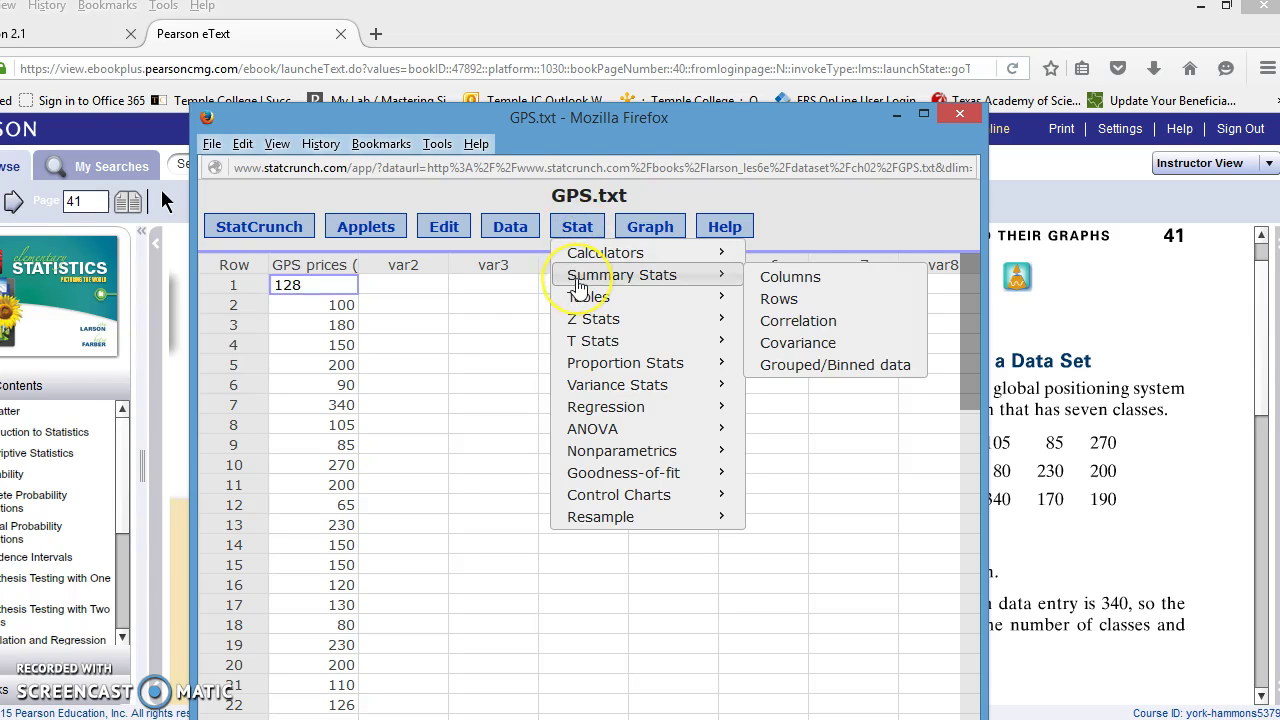
click(805, 285)
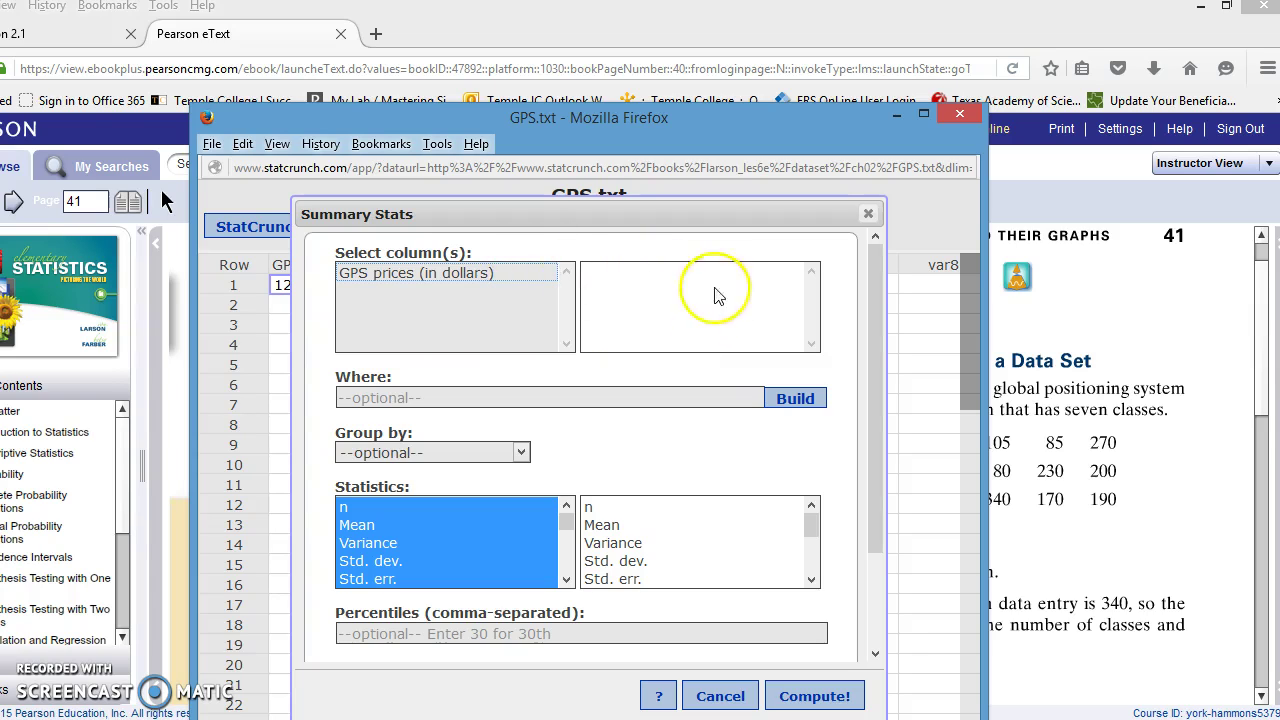
click(397, 276)
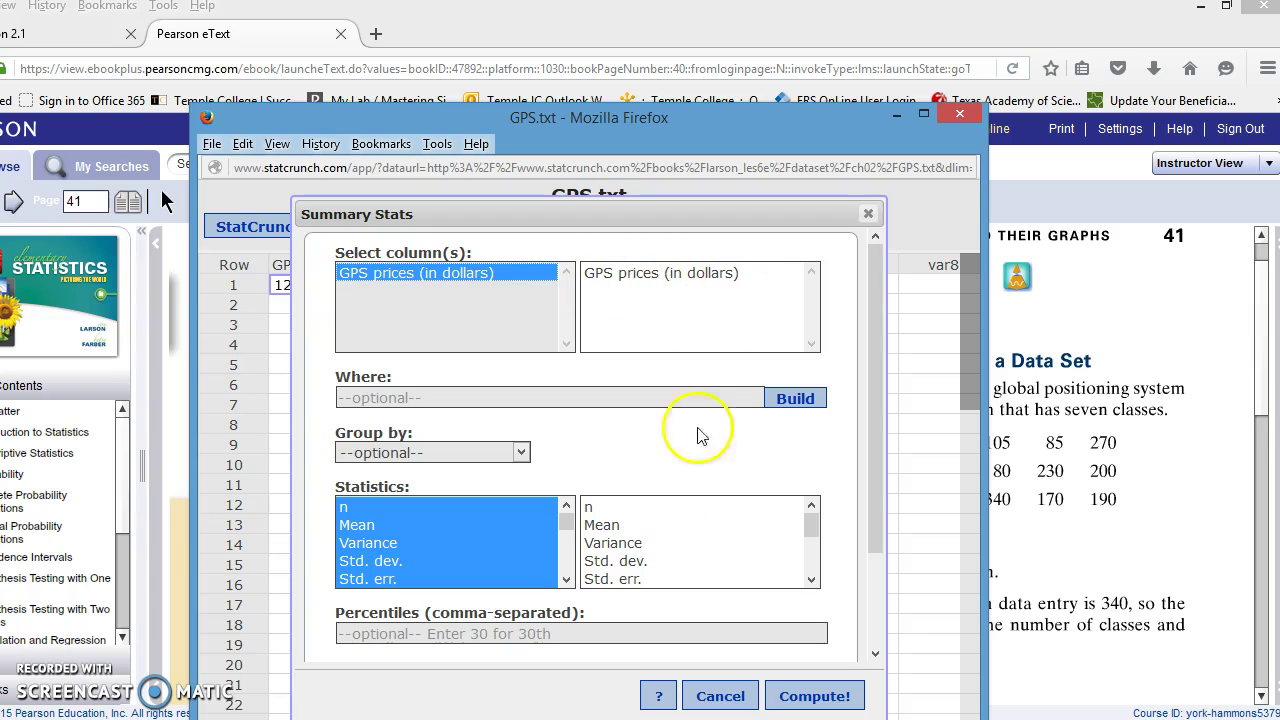
click(565, 581)
click(565, 581)
click(566, 581)
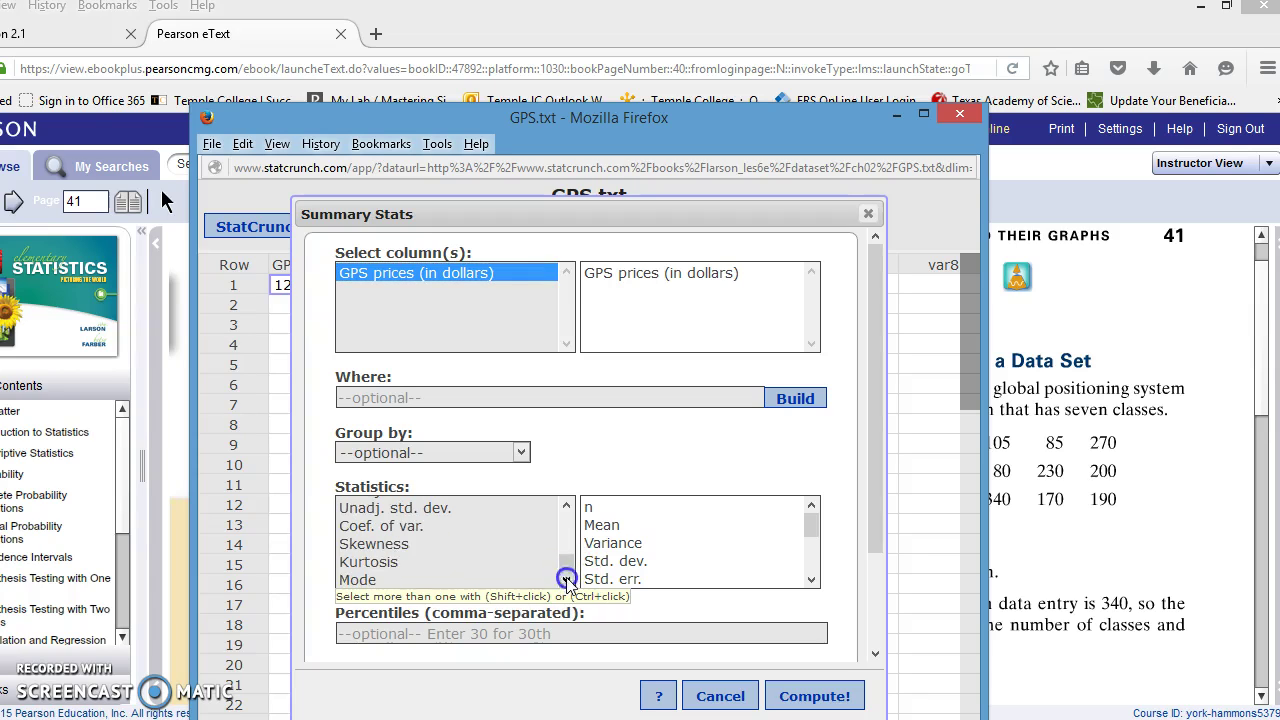
drag(566, 508, 570, 510)
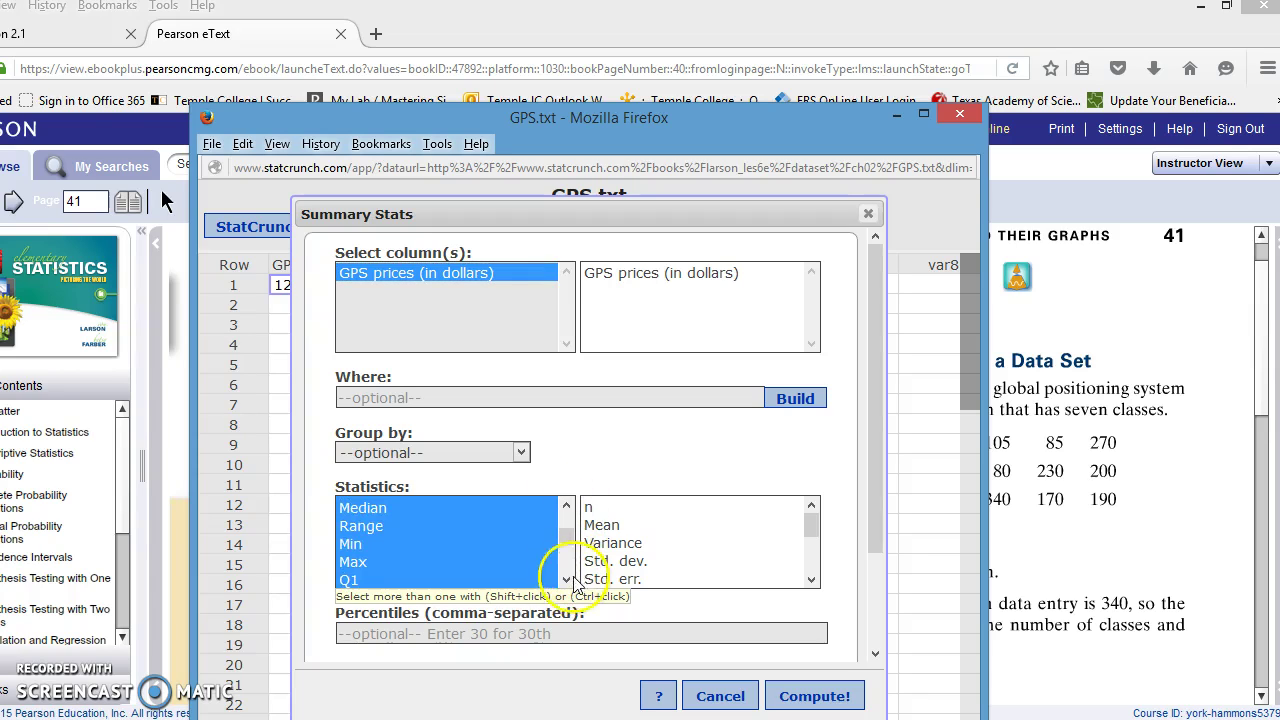
click(567, 580)
click(567, 510)
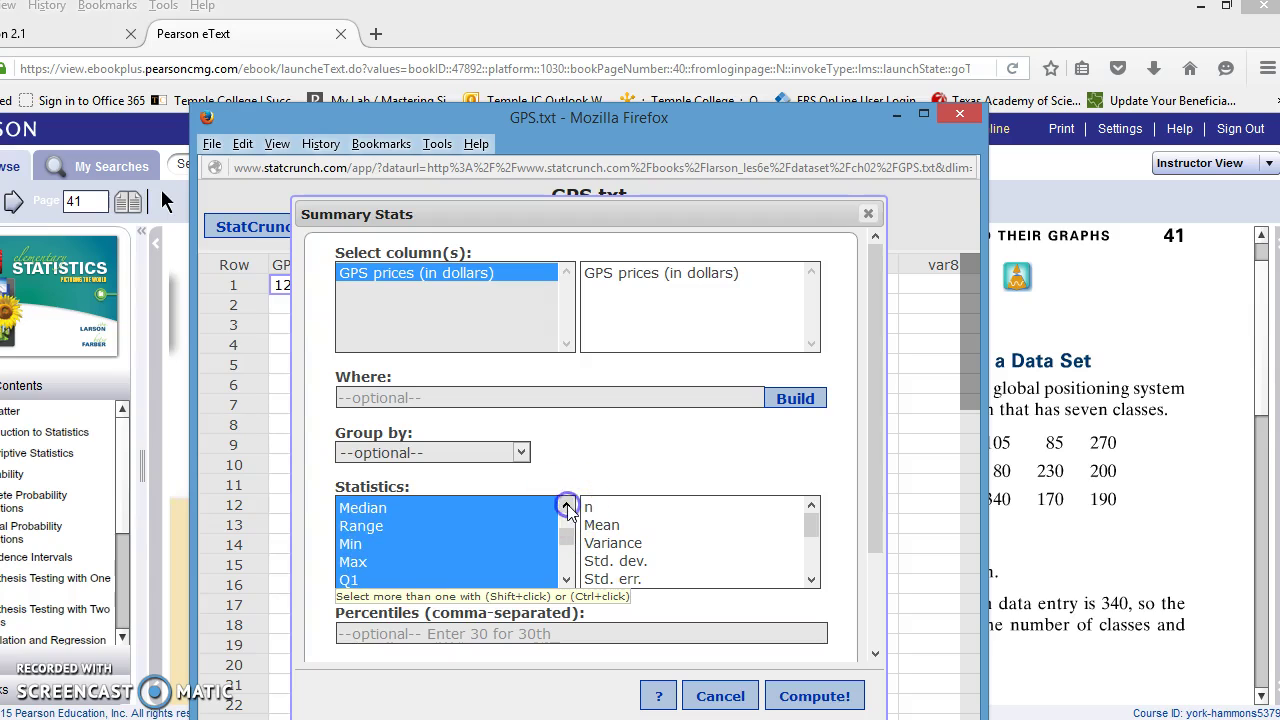
Choose Min, Max and Range as statistics and store them in the data table
click(350, 545)
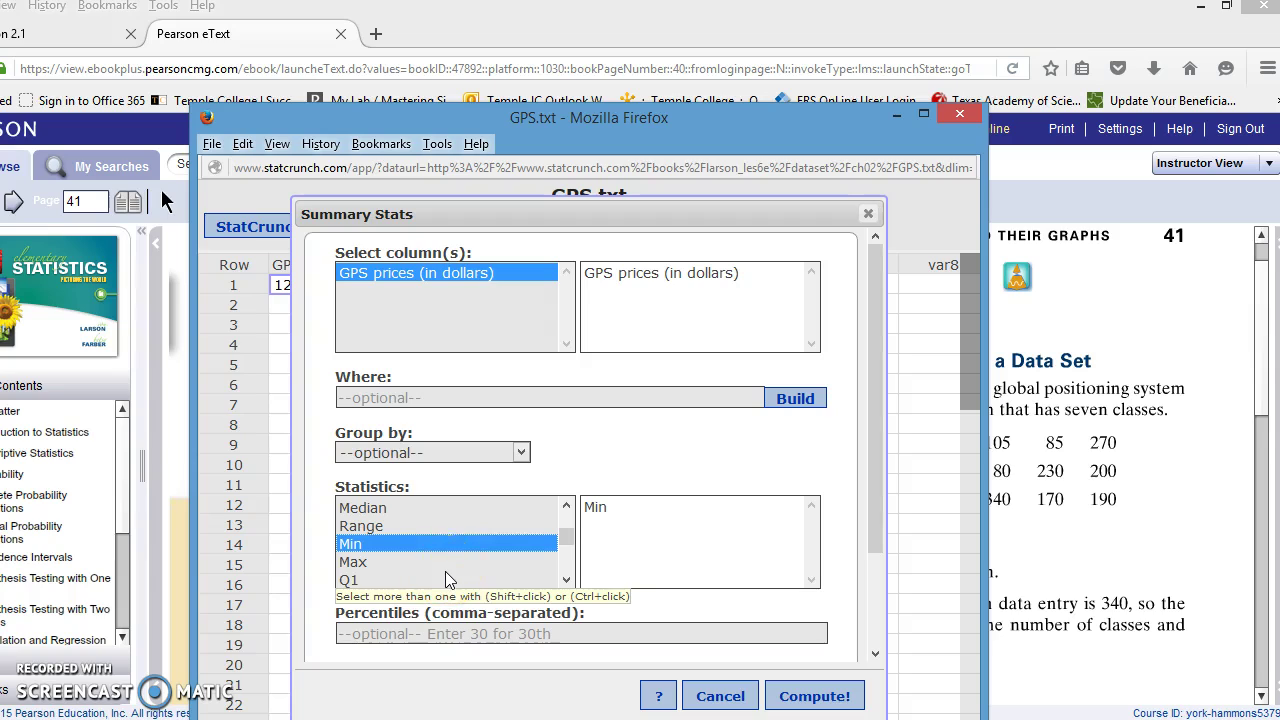
ctrl+click(353, 562)
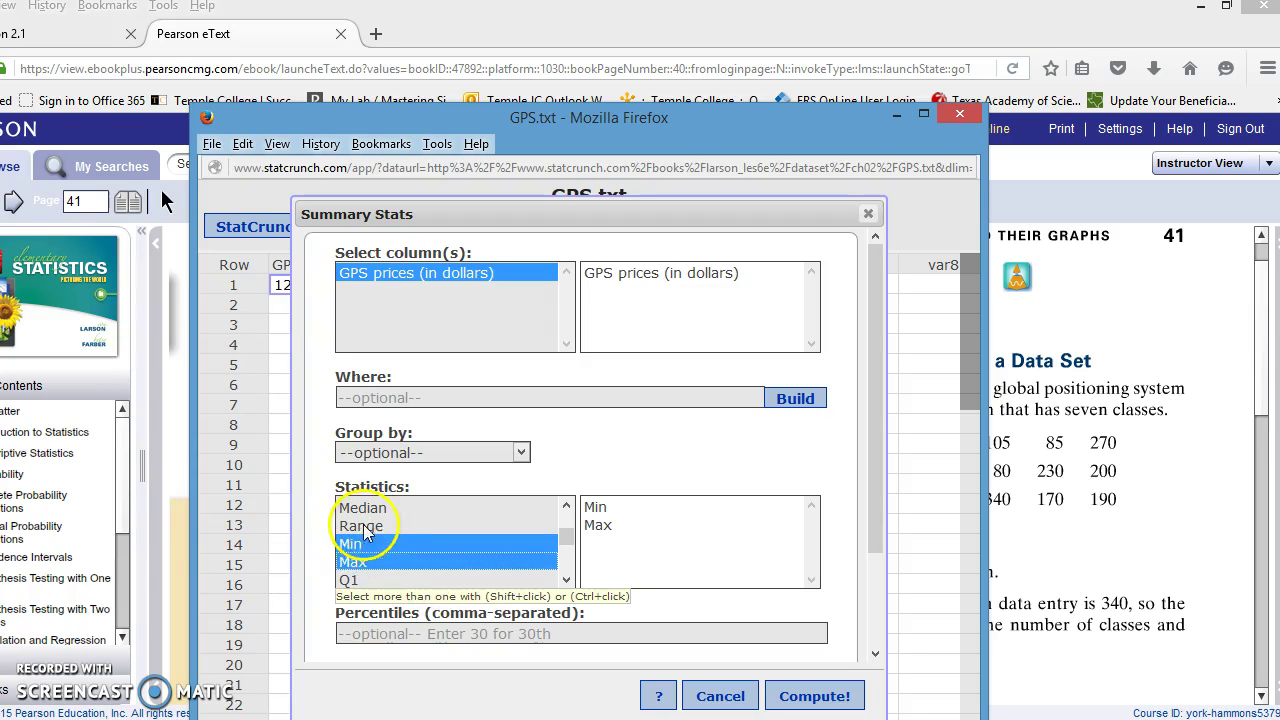
ctrl+click(366, 527)
click(637, 522)
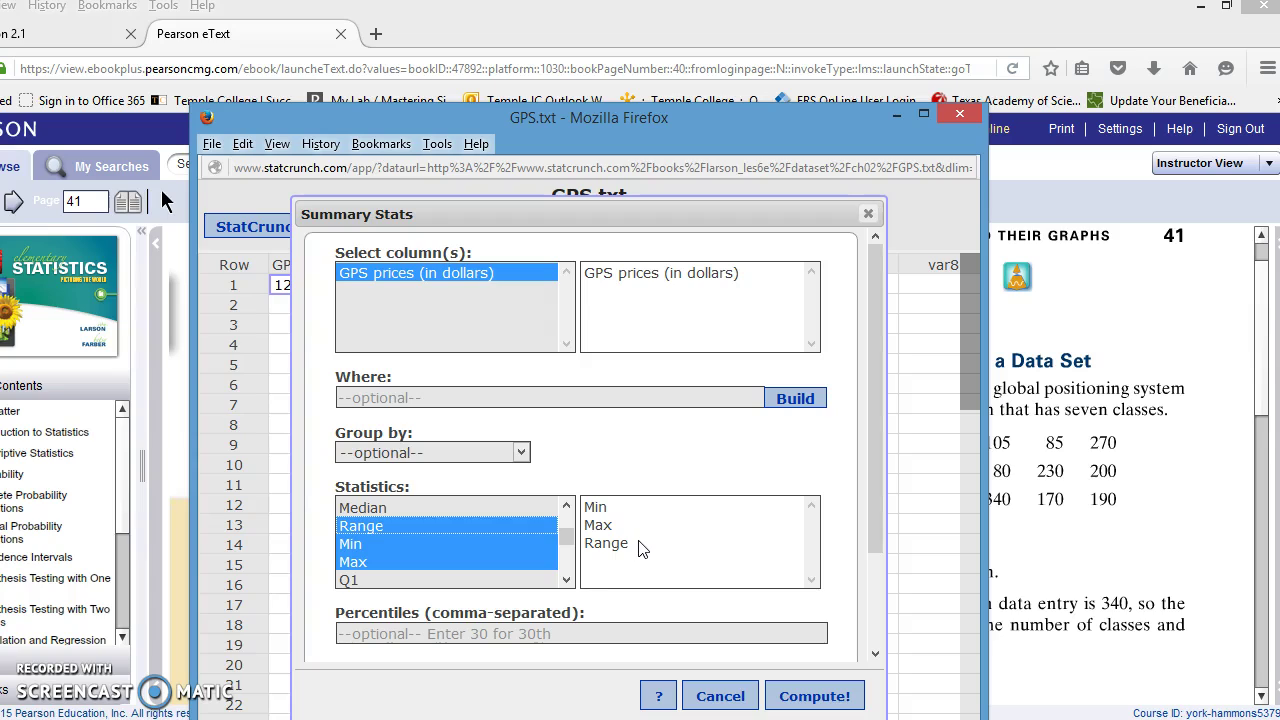
click(648, 538)
click(875, 655)
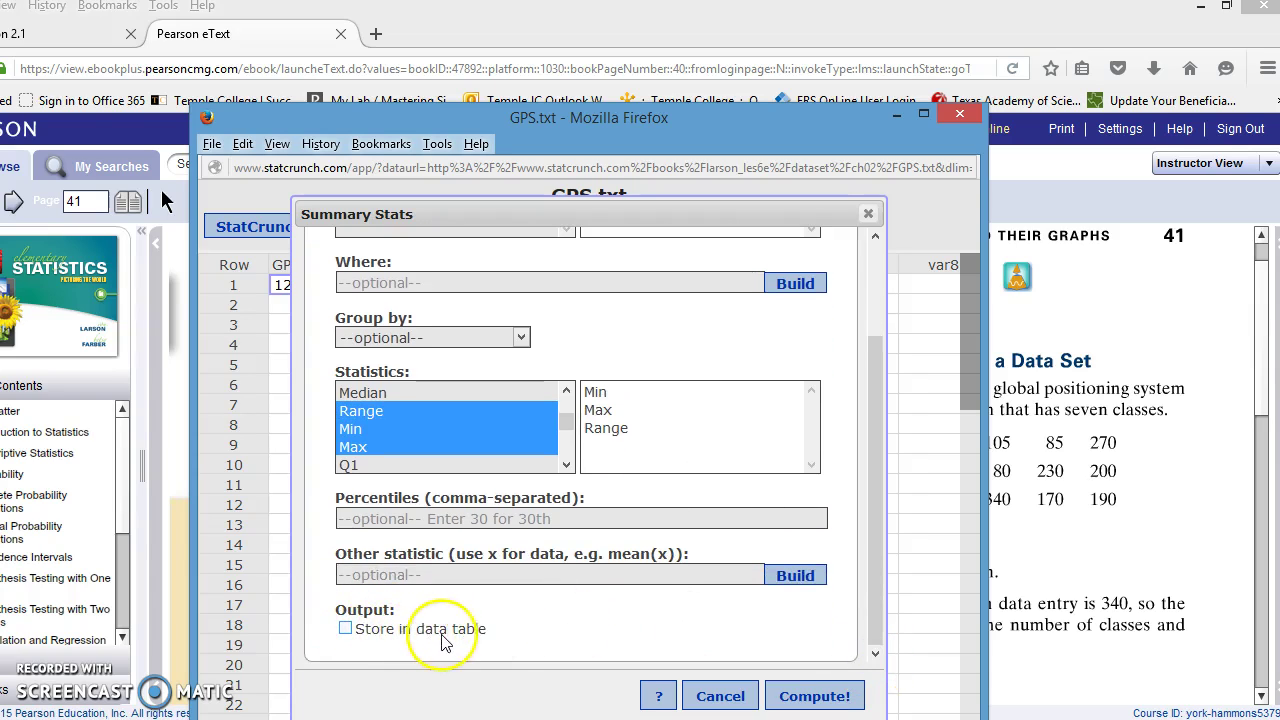
click(345, 630)
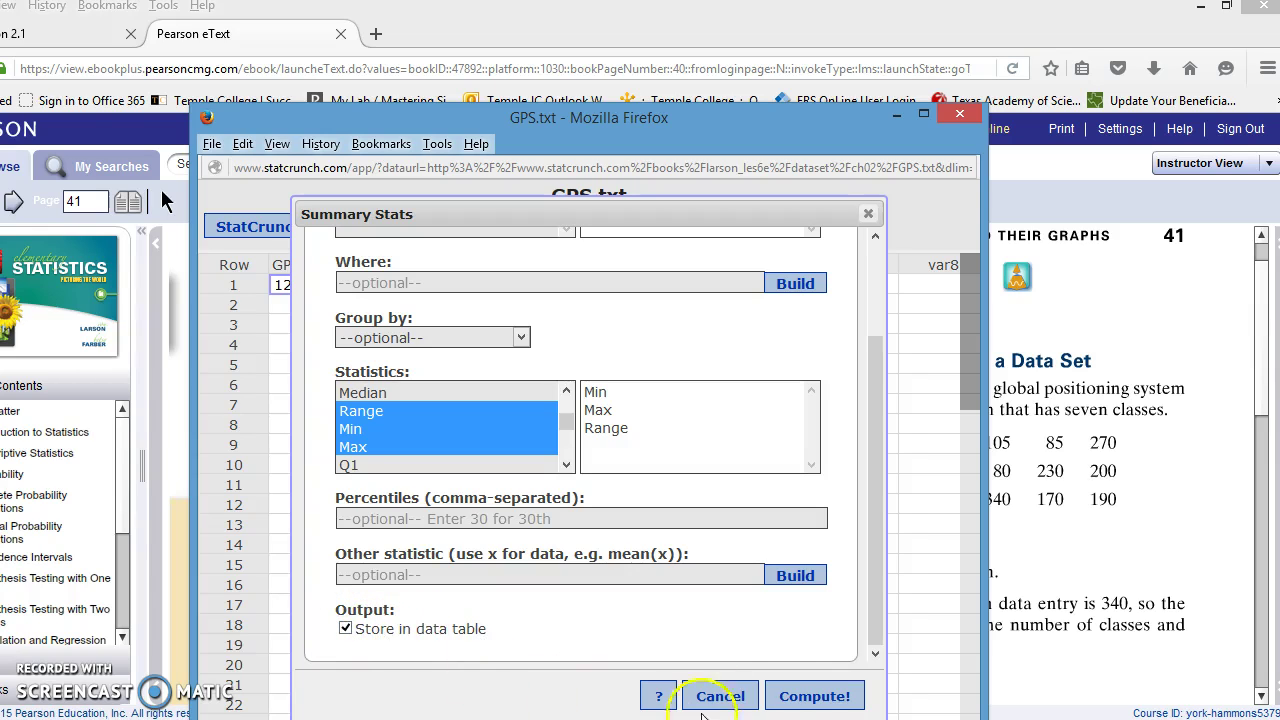
click(809, 700)
Compute Min, Max and Range, close the results window, and dismiss the Results menu
click(810, 698)
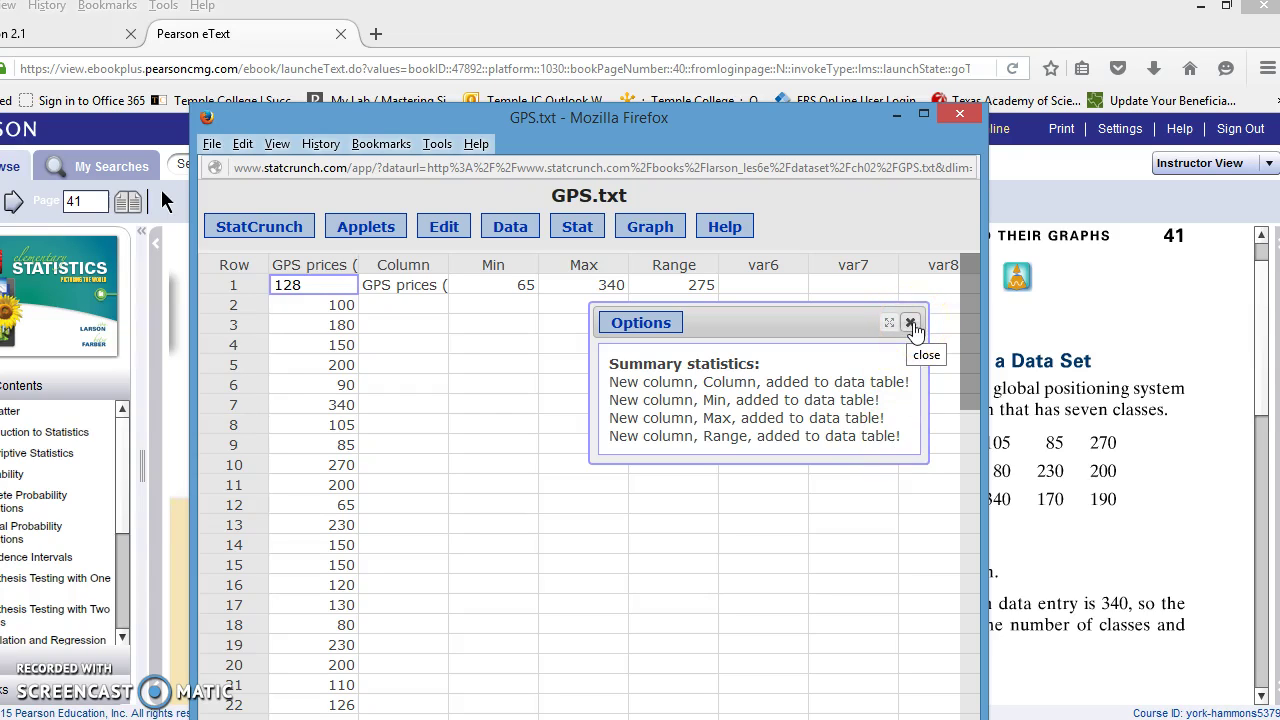
click(912, 324)
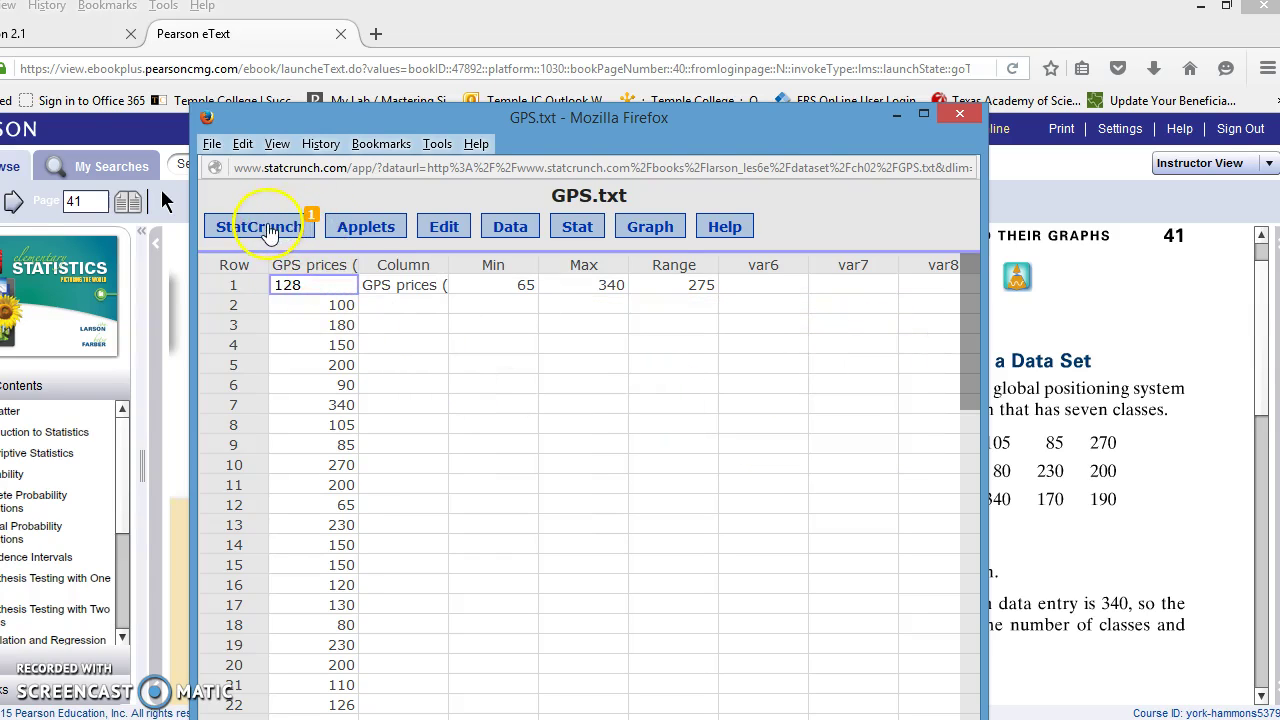
click(268, 228)
mouse_move(280, 285)
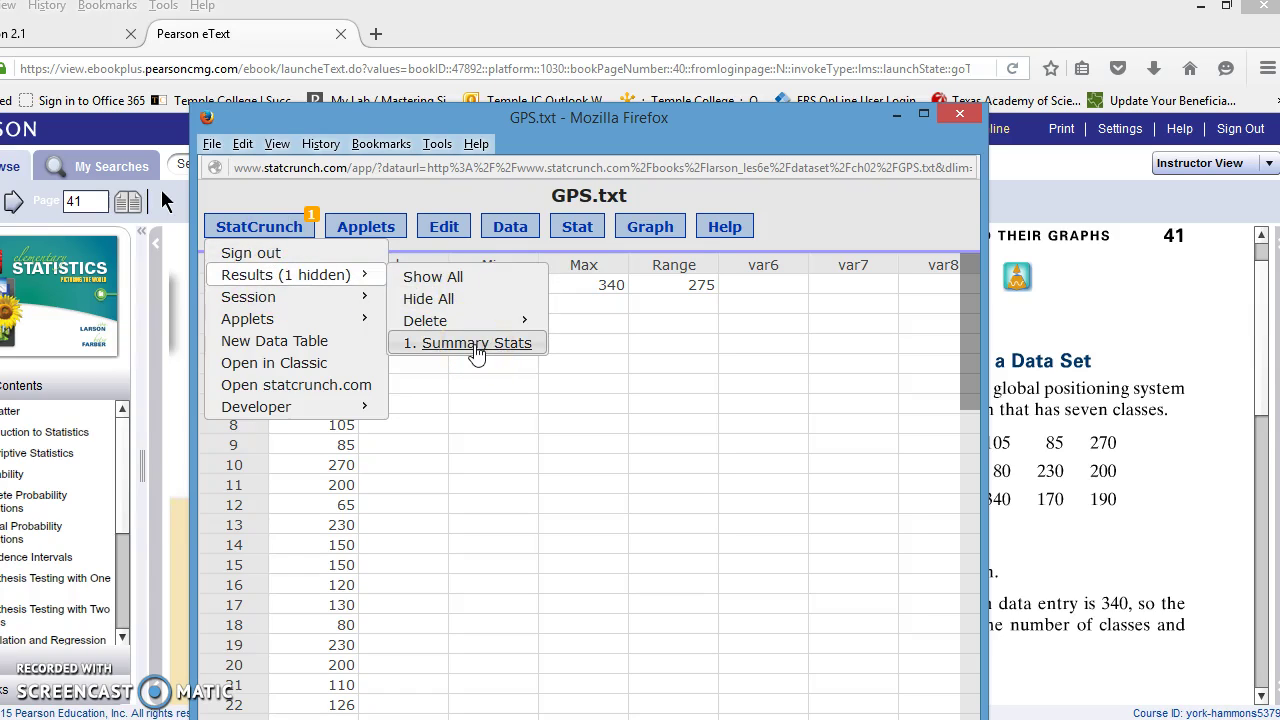
click(271, 226)
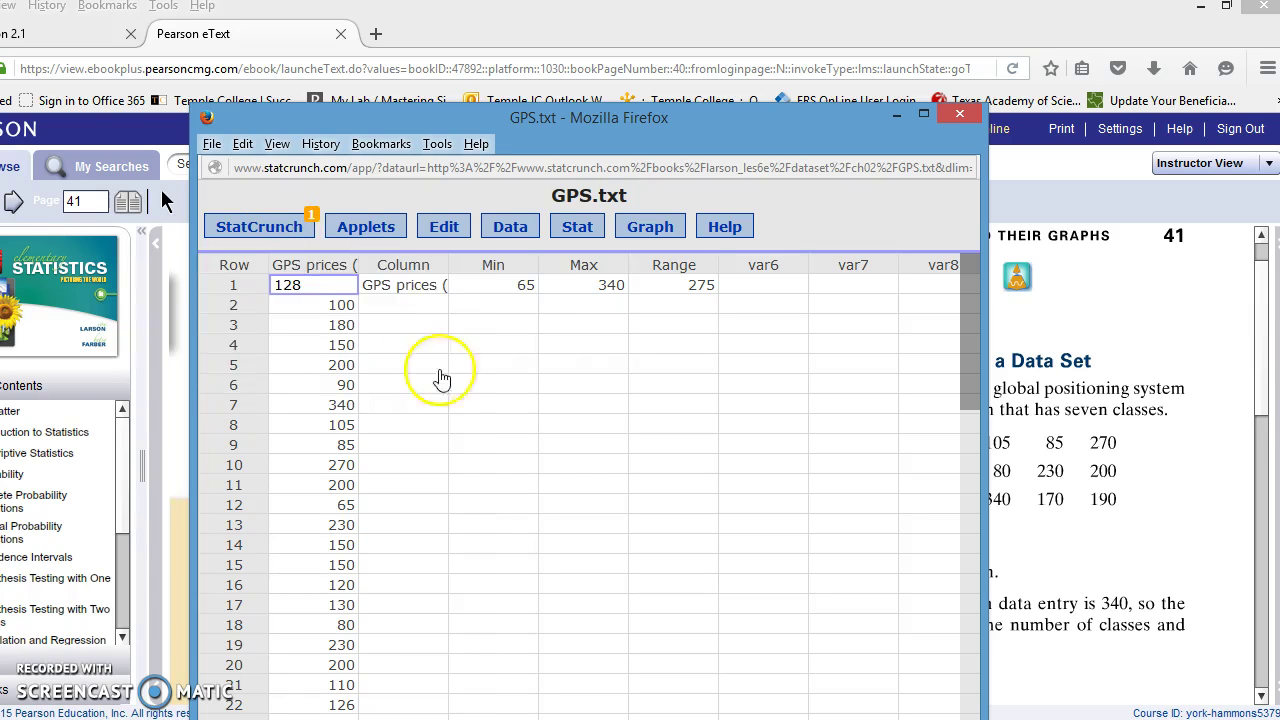
Build a Data > Compute > Expression of Range/7
click(510, 229)
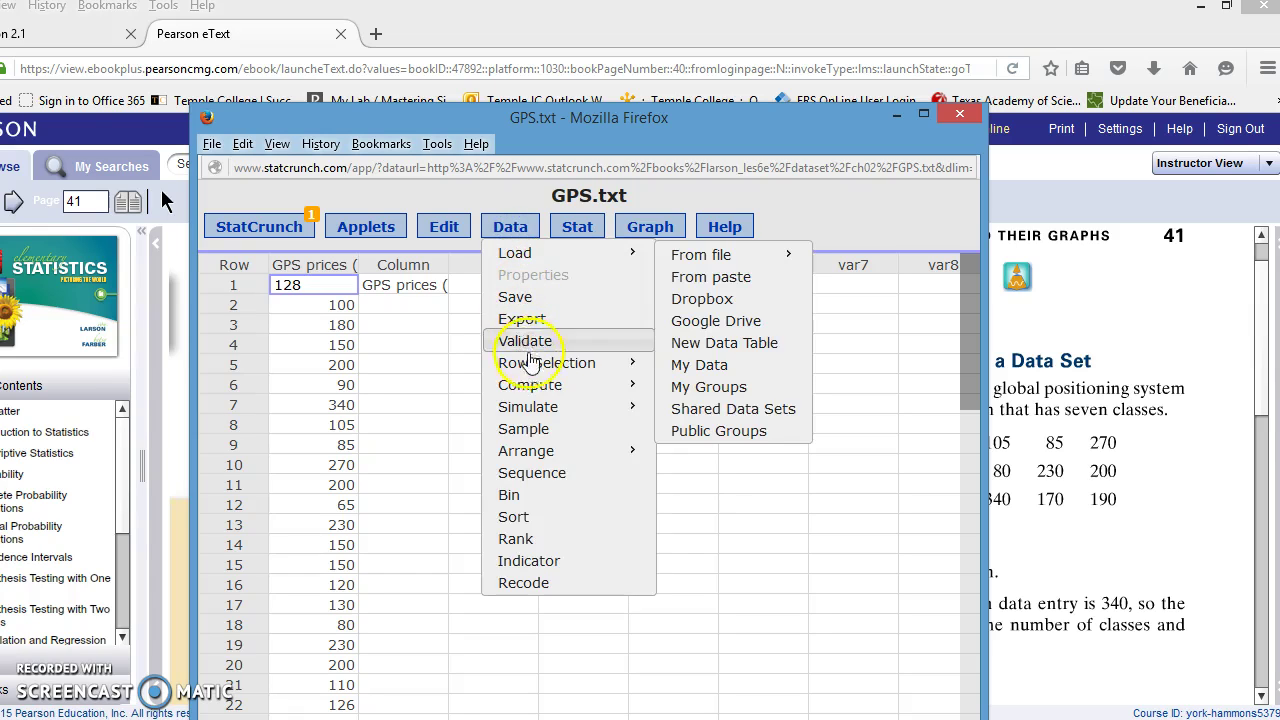
mouse_move(530, 398)
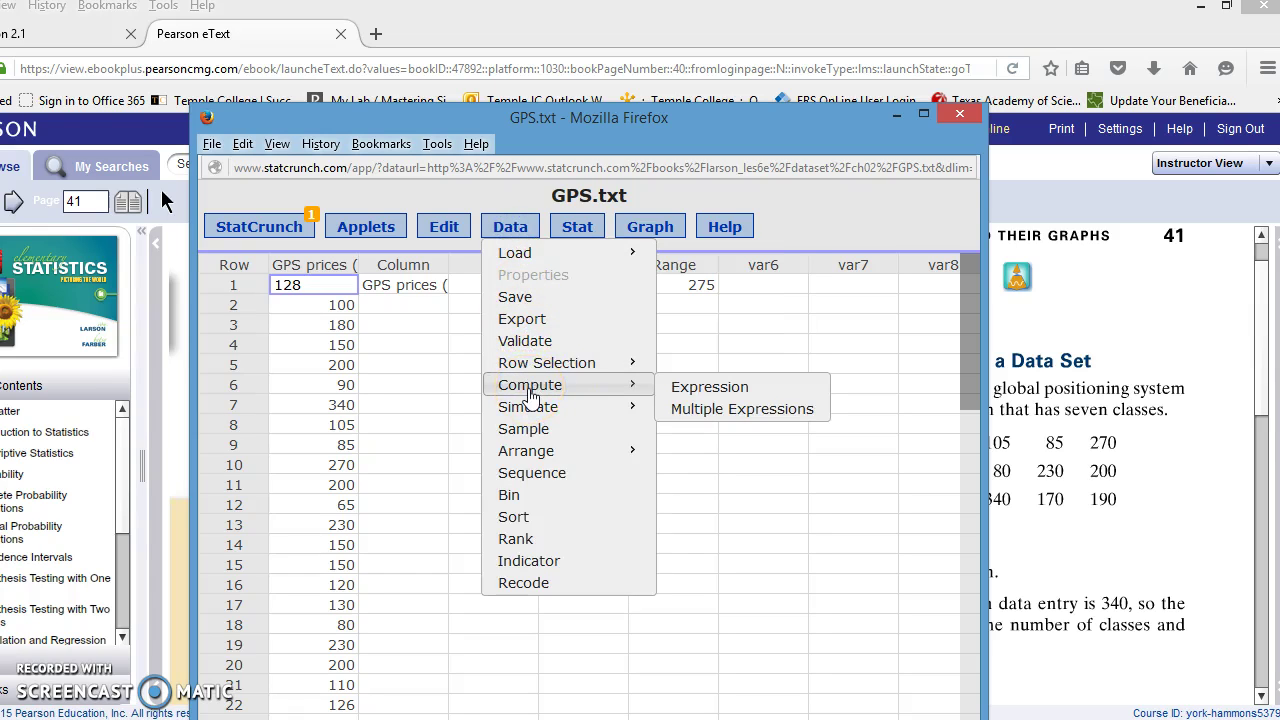
click(703, 388)
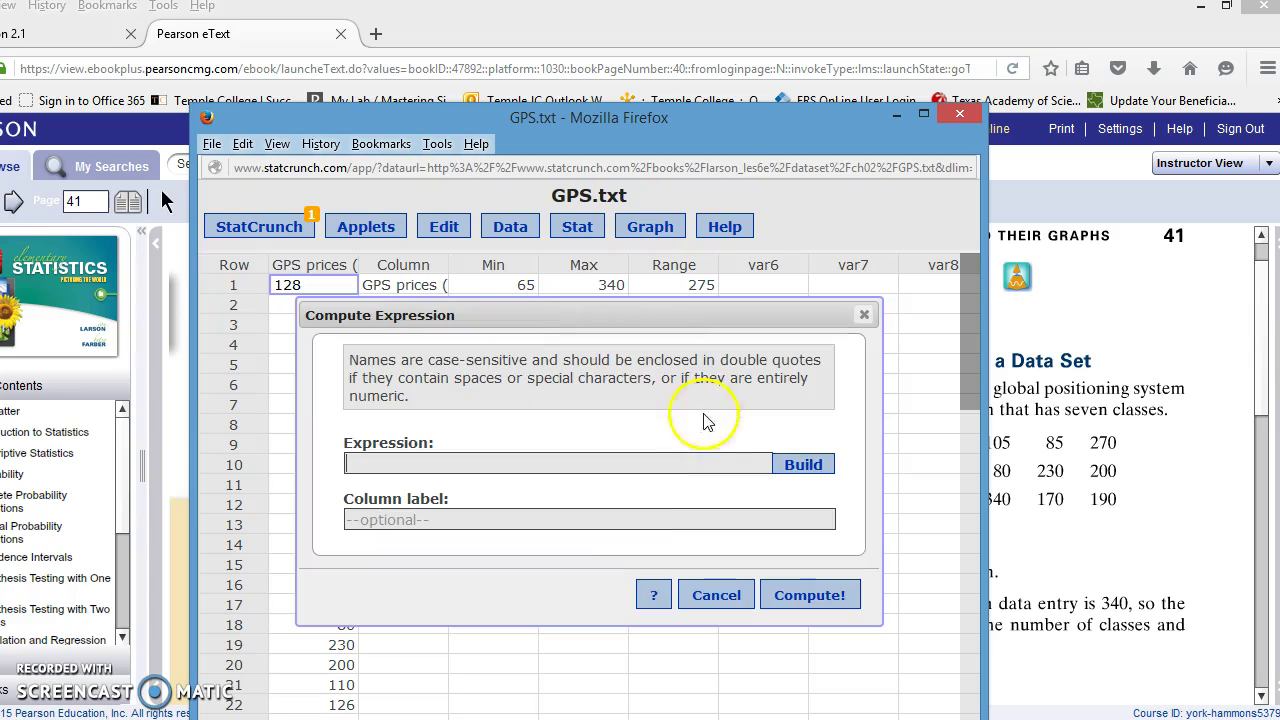
click(805, 467)
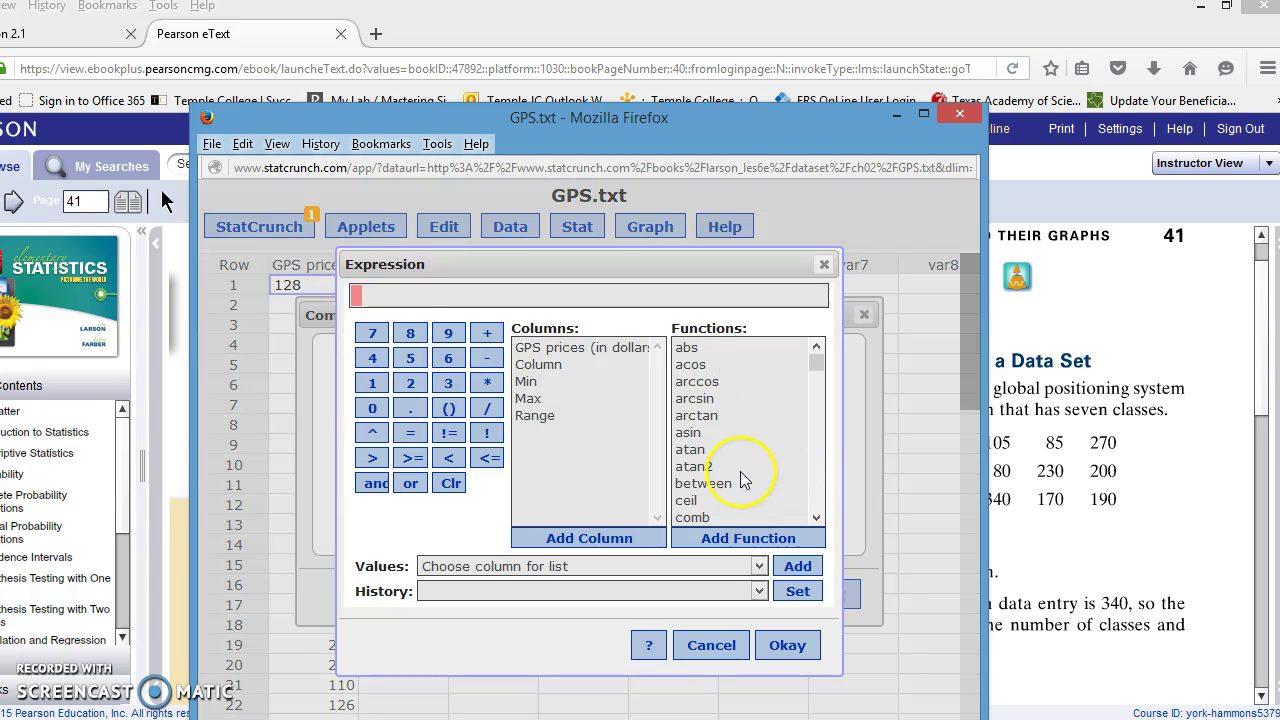
double_click(537, 416)
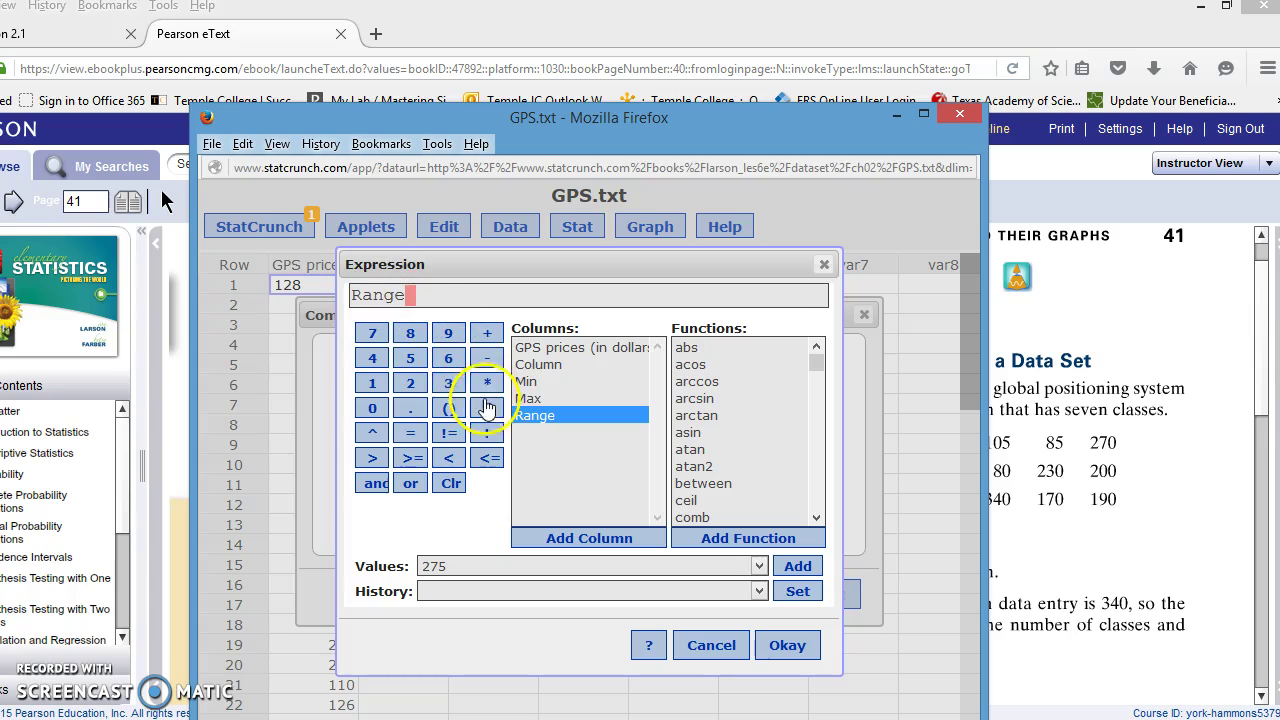
click(487, 408)
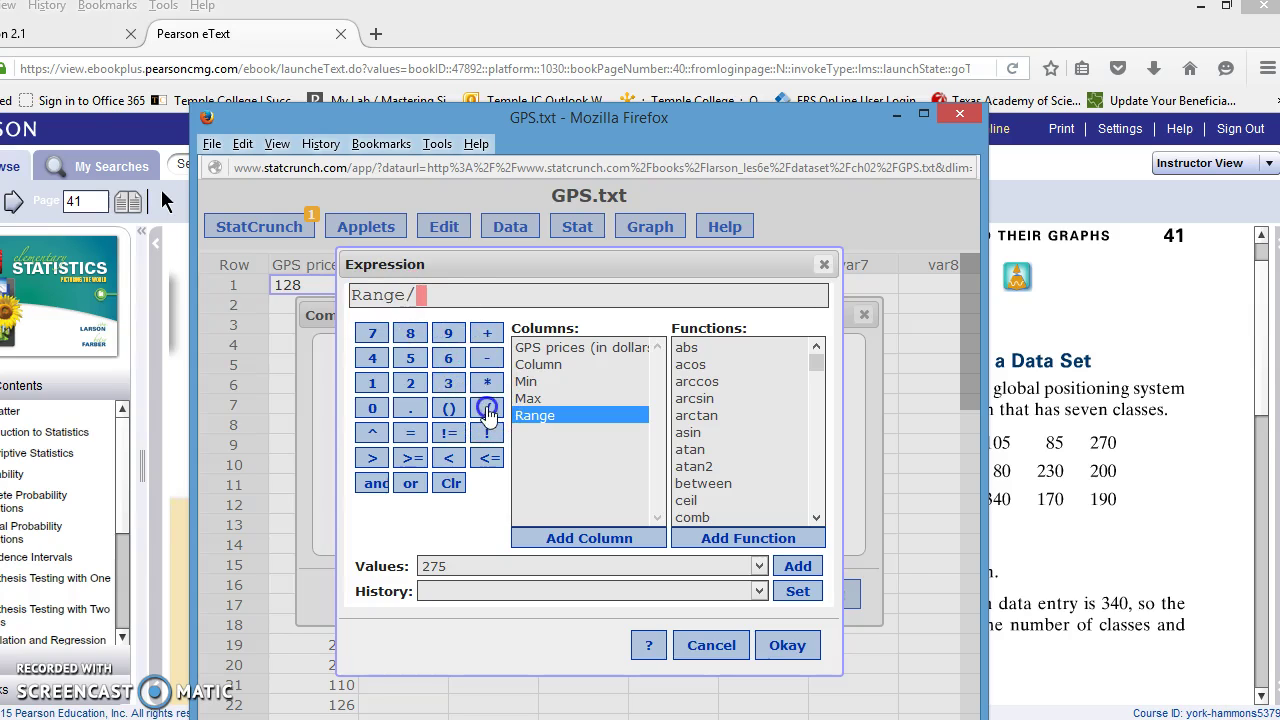
click(373, 334)
click(777, 648)
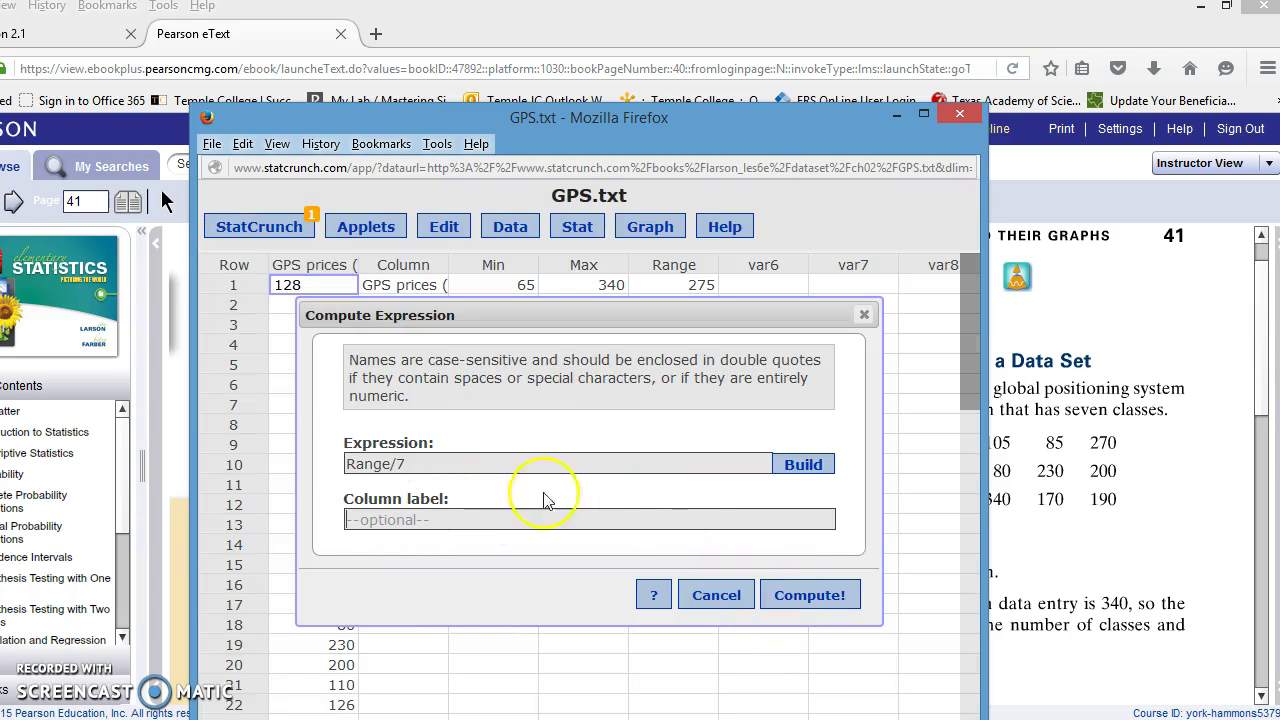
Label the new column Class Width, compute it as 39.285714, and close the message
click(598, 521)
text(Class Width)
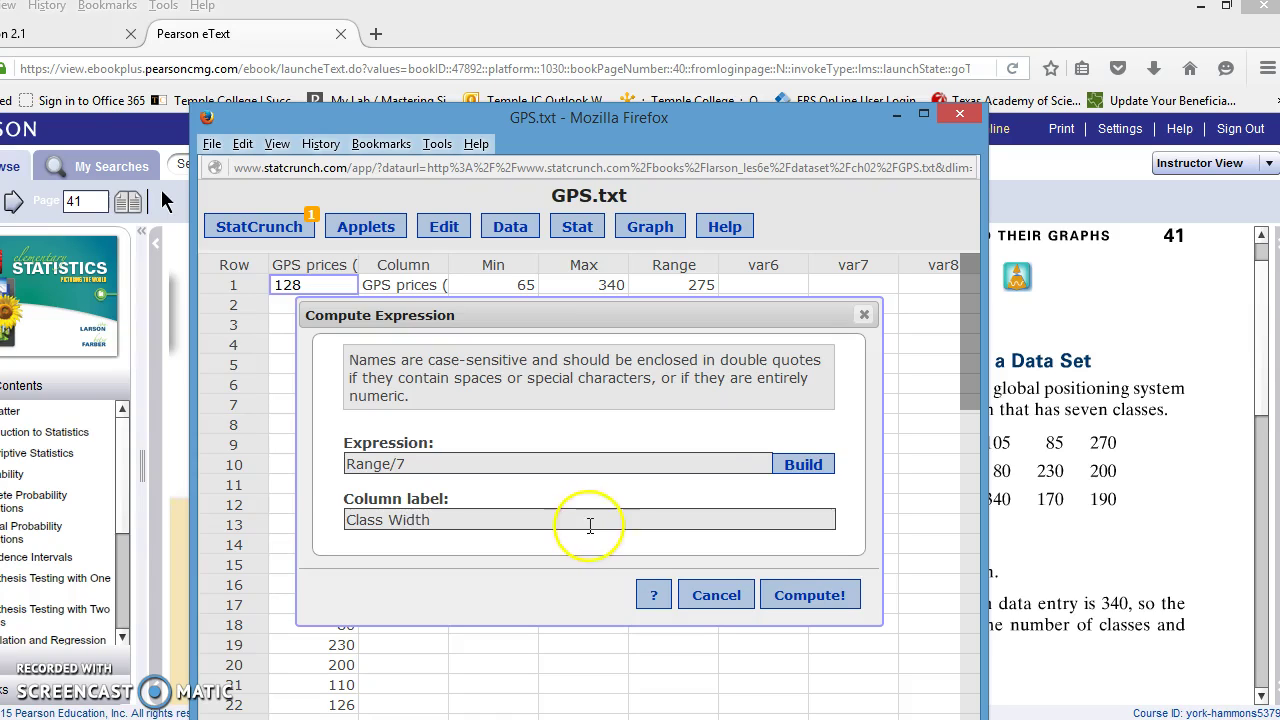
click(728, 466)
click(815, 521)
click(814, 593)
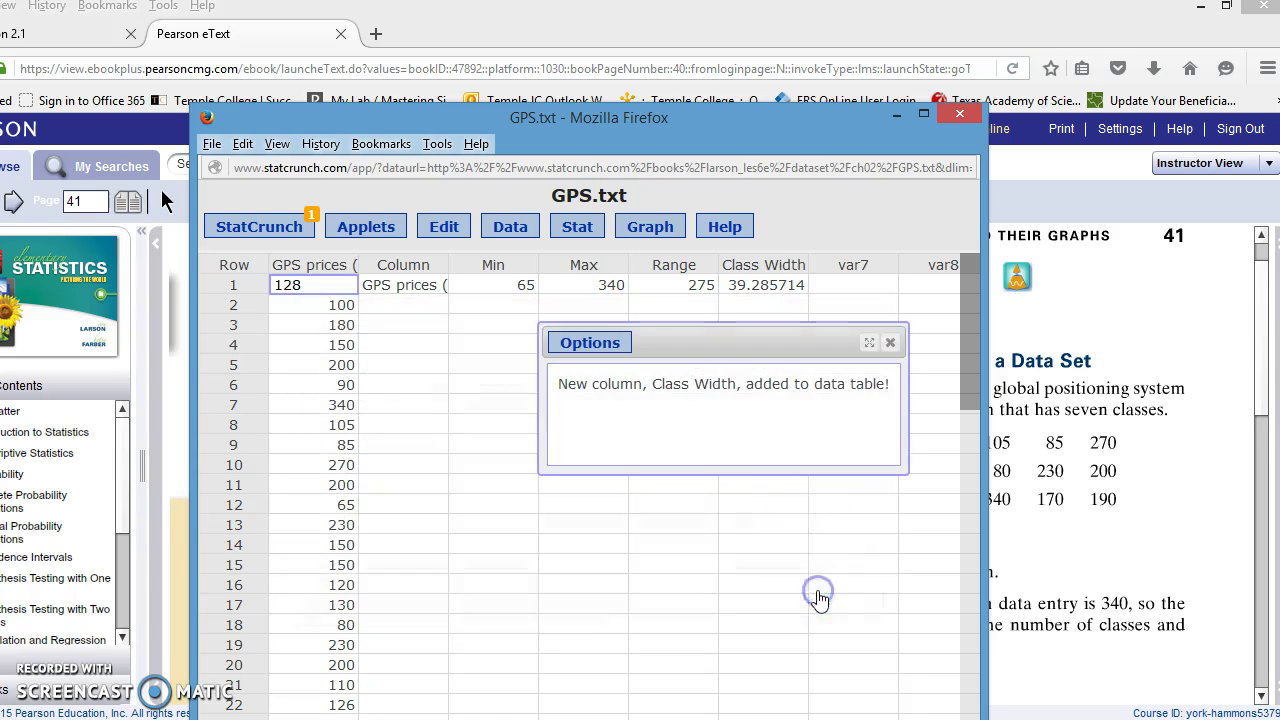
click(888, 345)
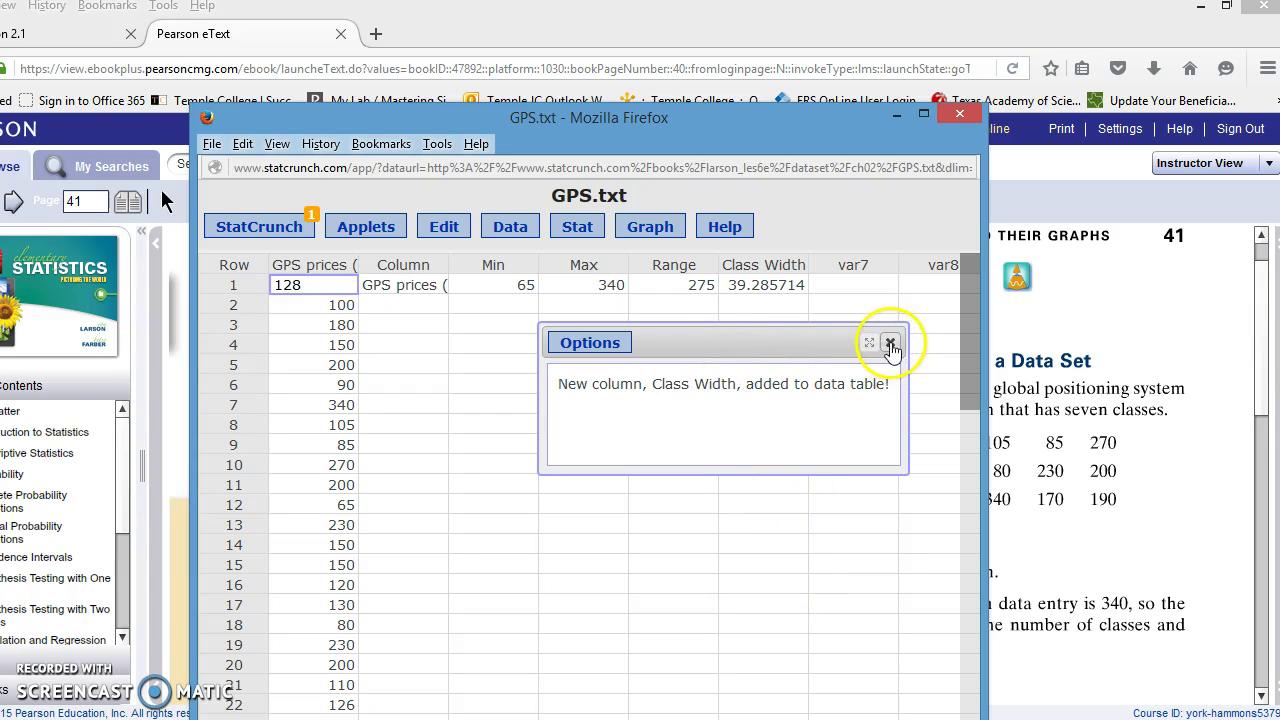
click(888, 345)
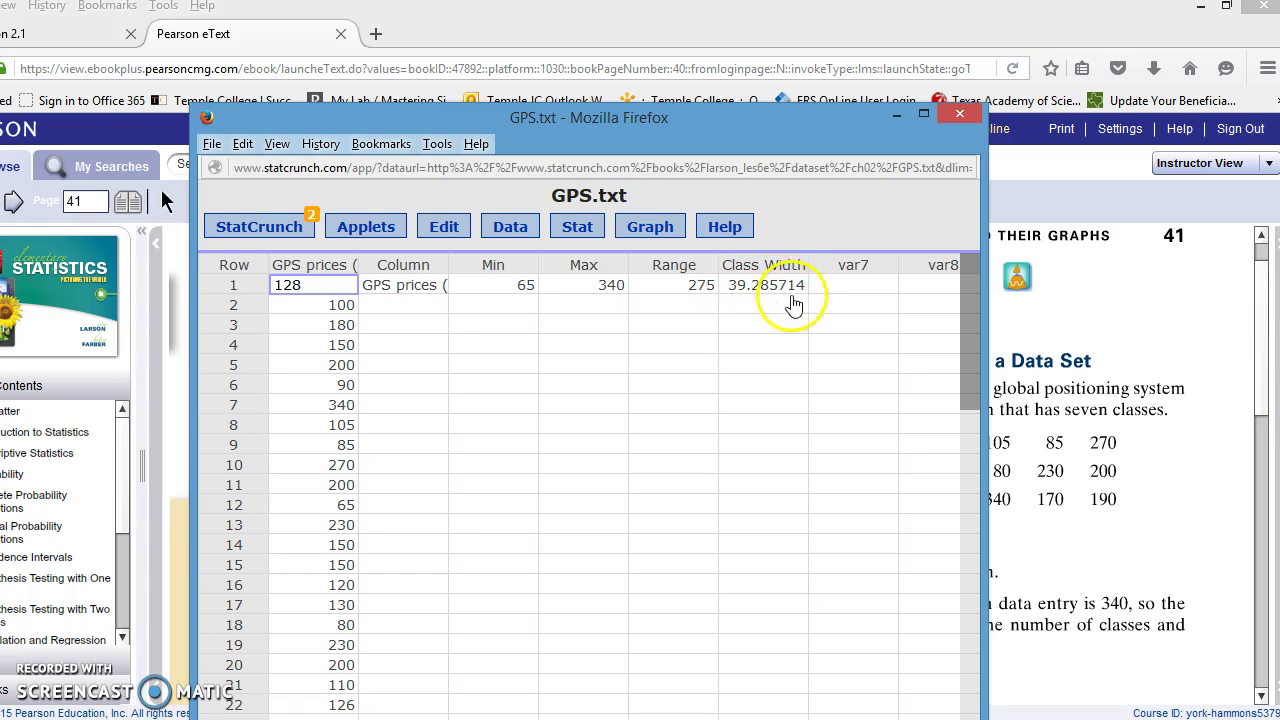
Note 'use 40' under Class Width and rename var7 to Lower Limit
click(742, 306)
text(use 40)
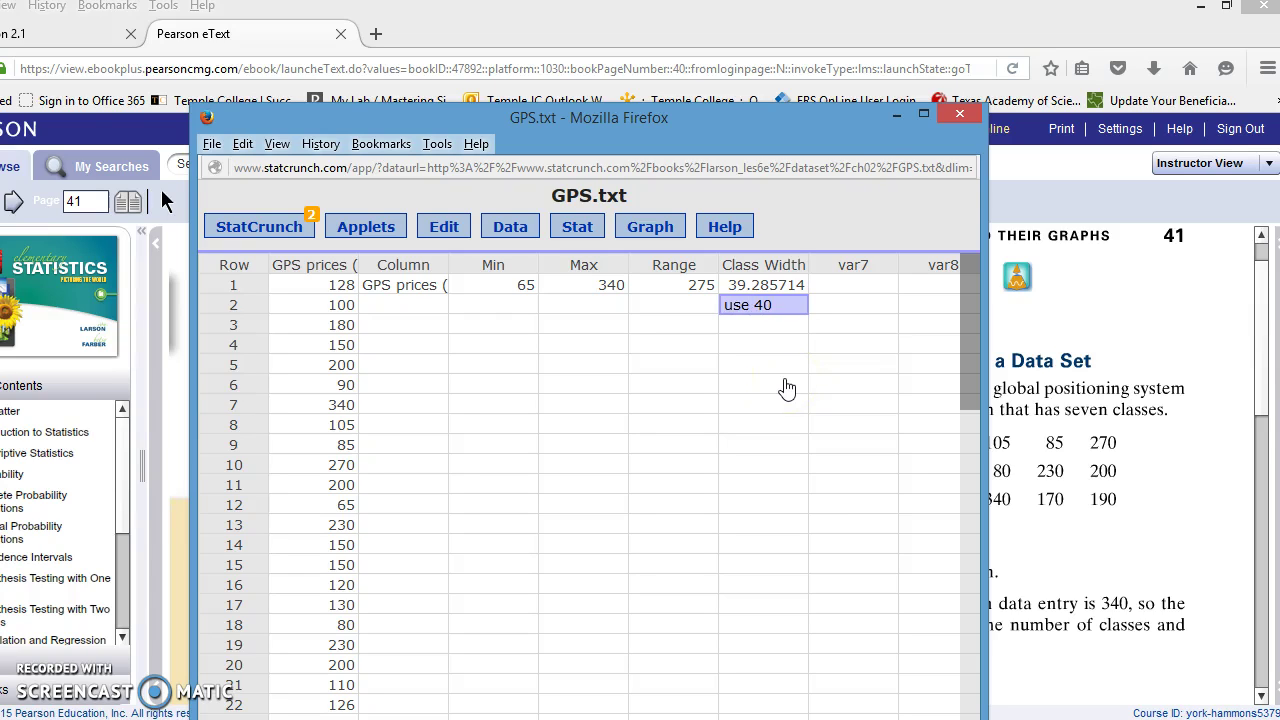
click(857, 276)
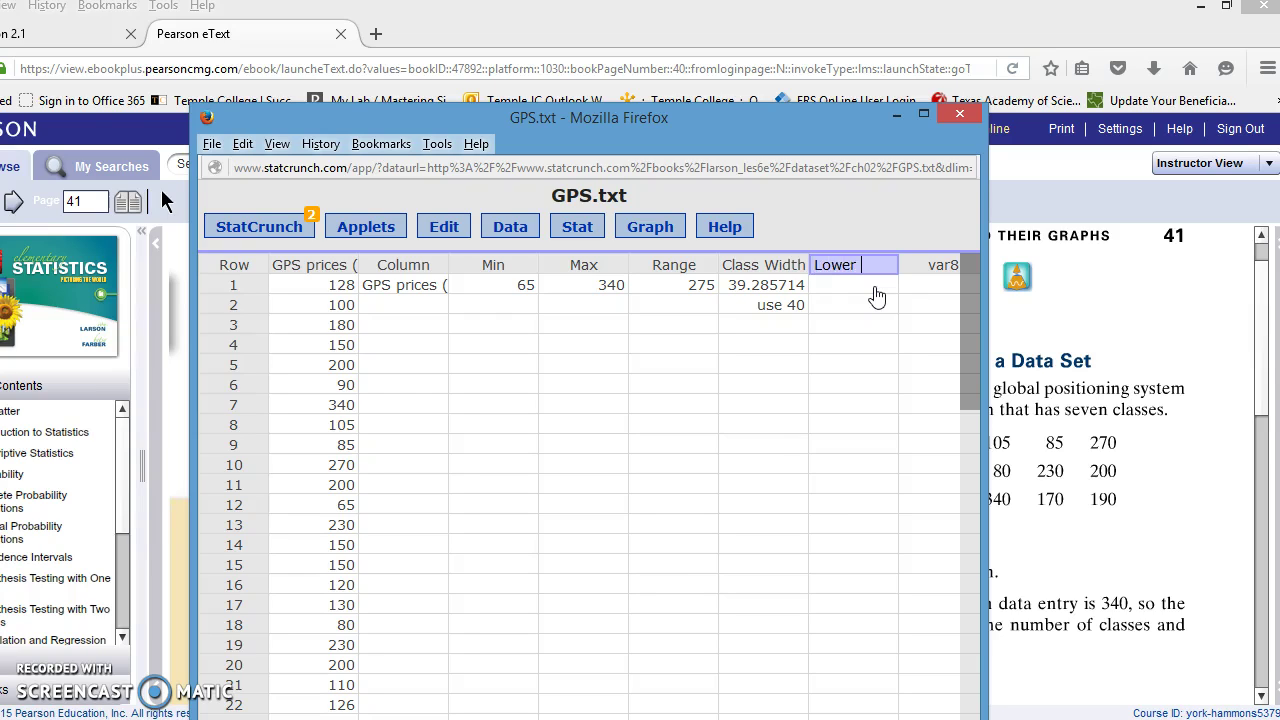
text(Lower Limit)
Enter lower limits 65, 105 and 145 in rows 1–3
click(853, 287)
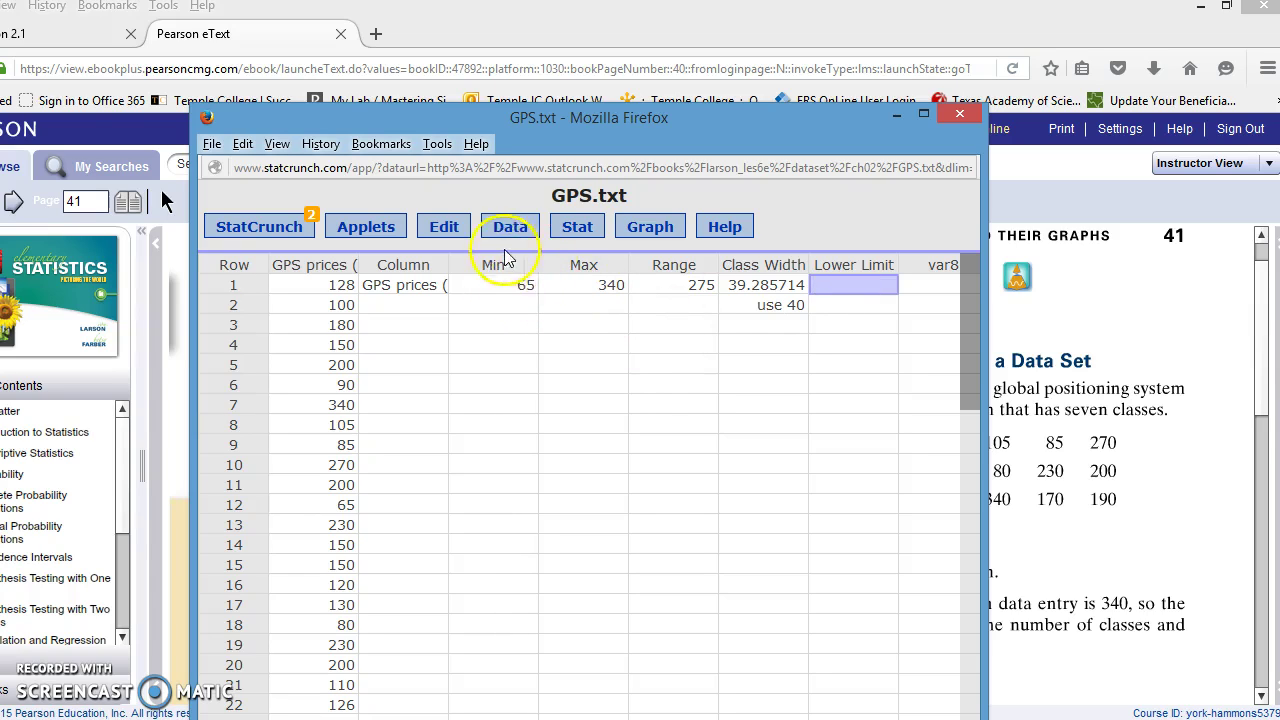
text(5)
click(873, 307)
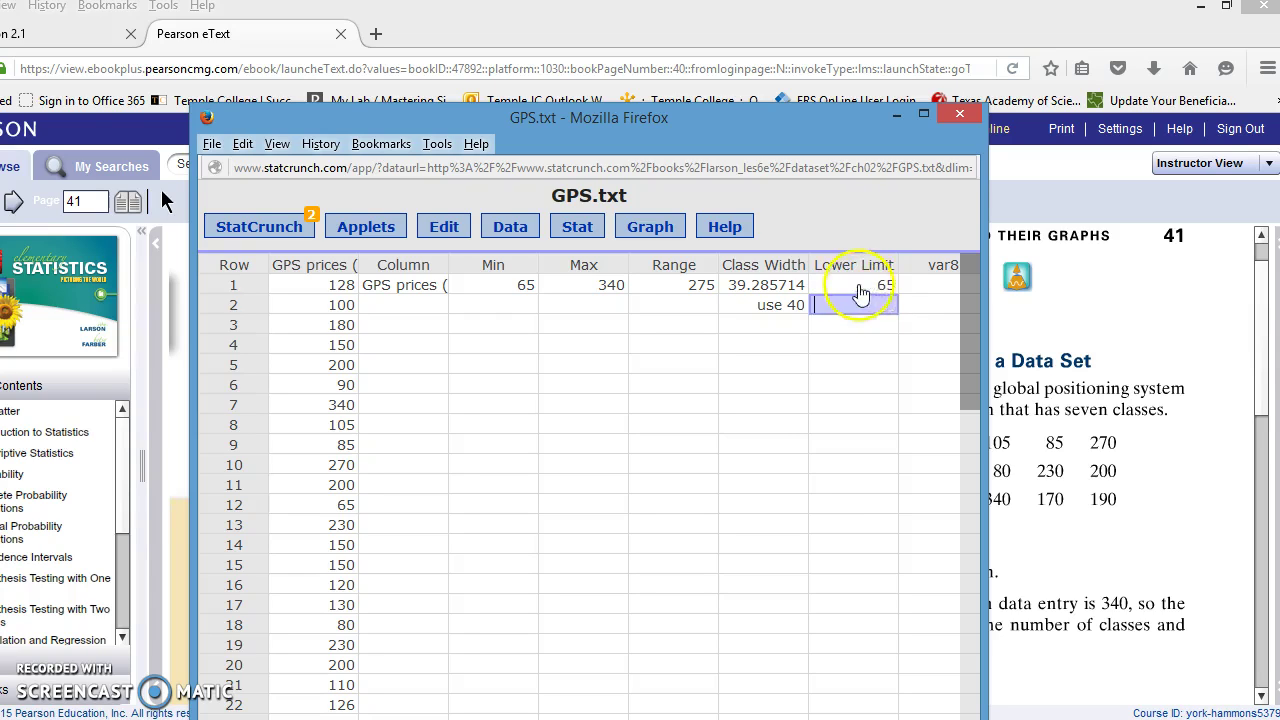
click(868, 304)
click(875, 287)
click(878, 306)
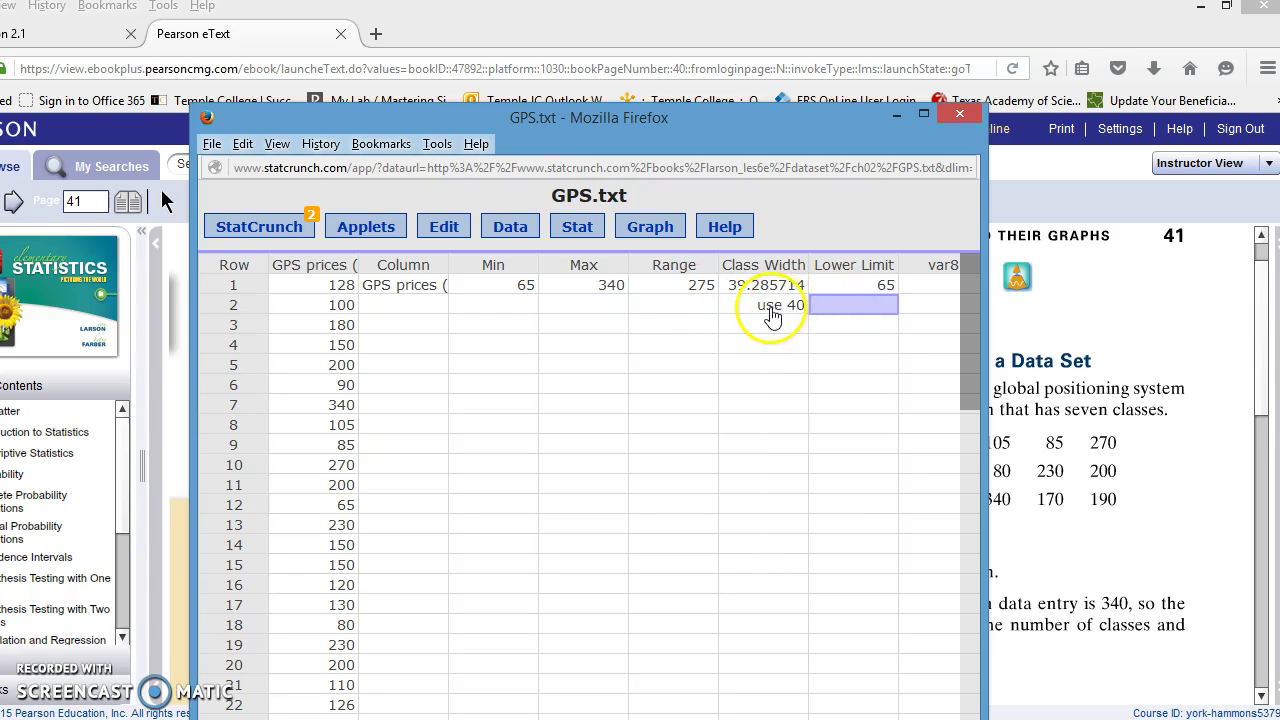
click(891, 304)
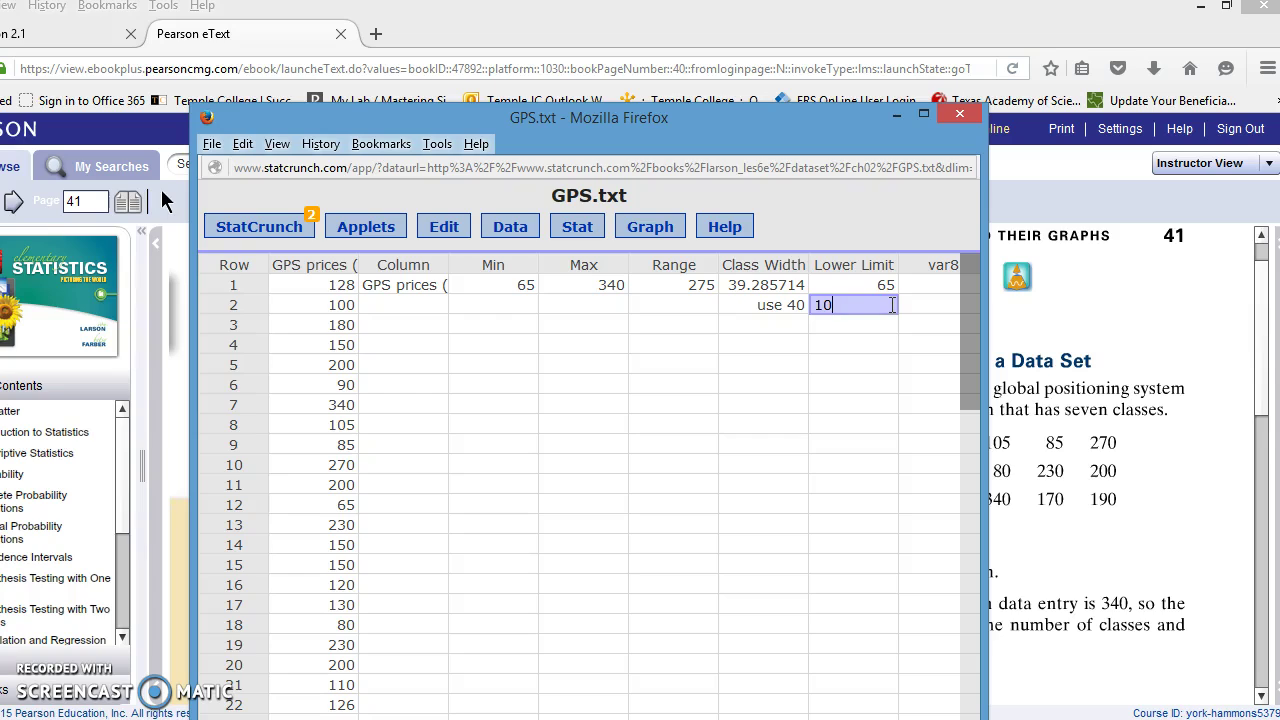
text(105)
click(885, 326)
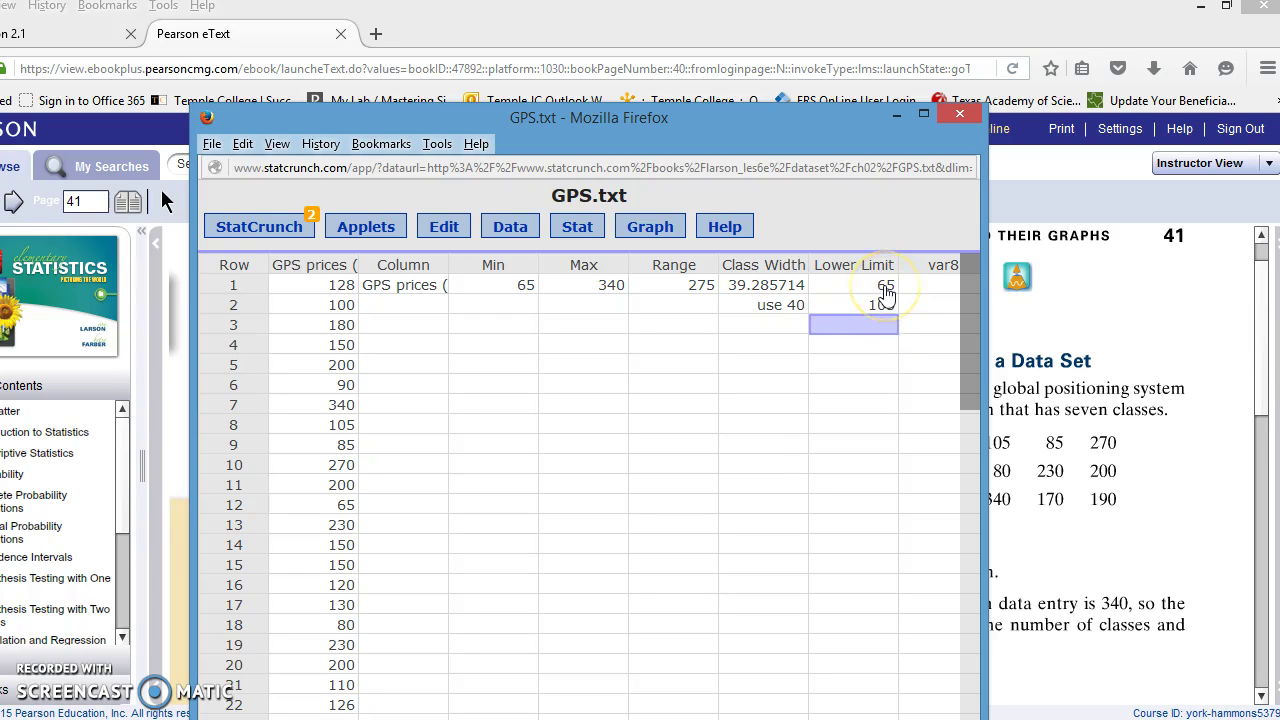
click(880, 314)
text(145)
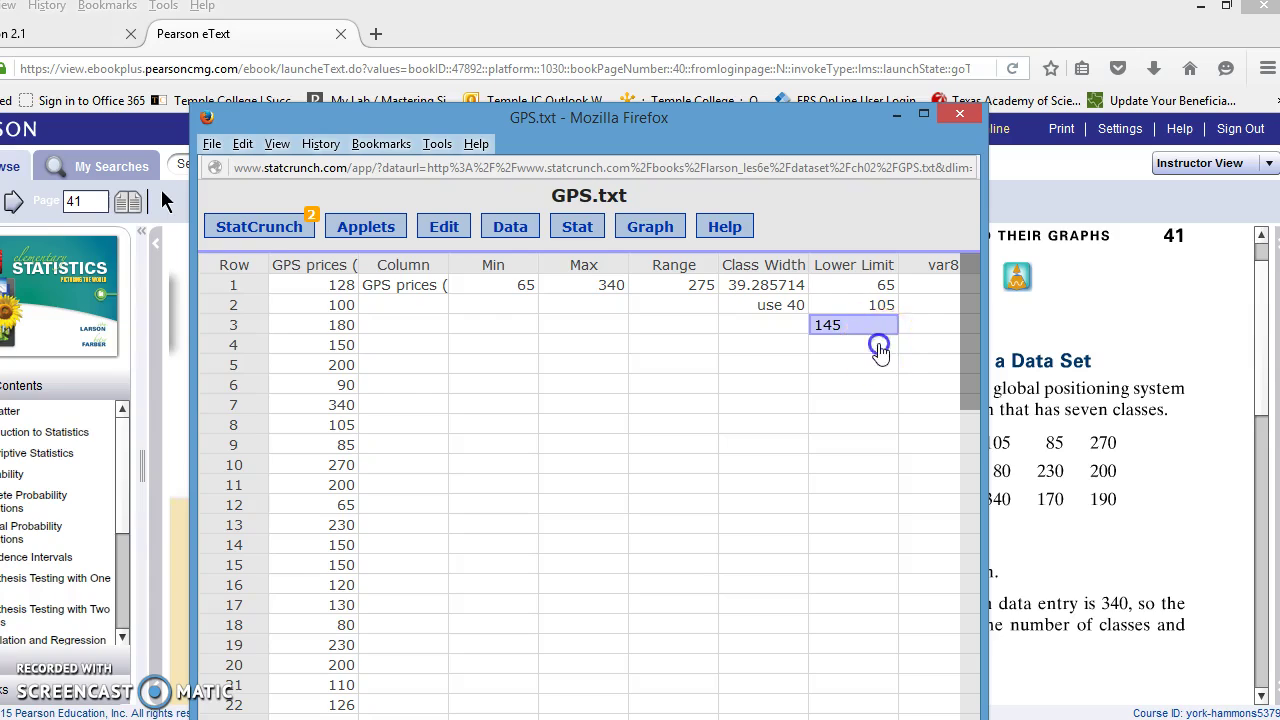
click(880, 344)
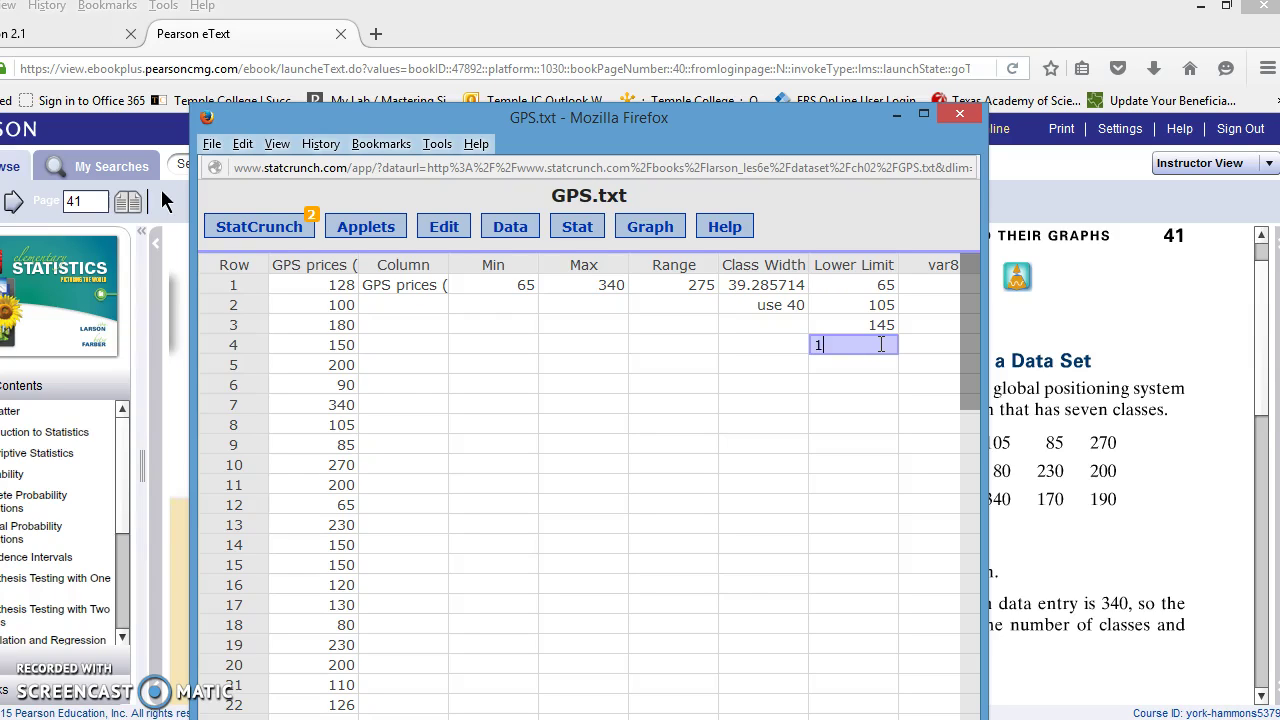
Enter lower limits 185, 225, 265 and 305 in rows 4–7
click(880, 364)
text(225)
click(885, 385)
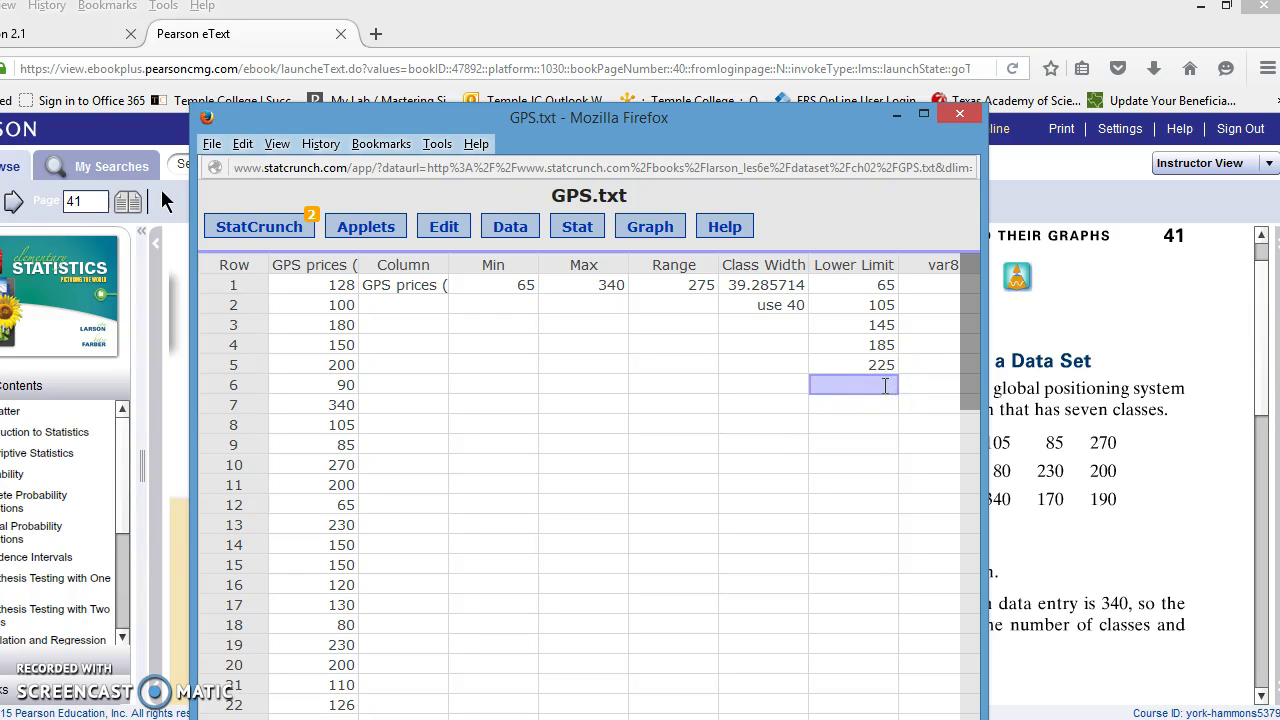
text(265)
click(884, 402)
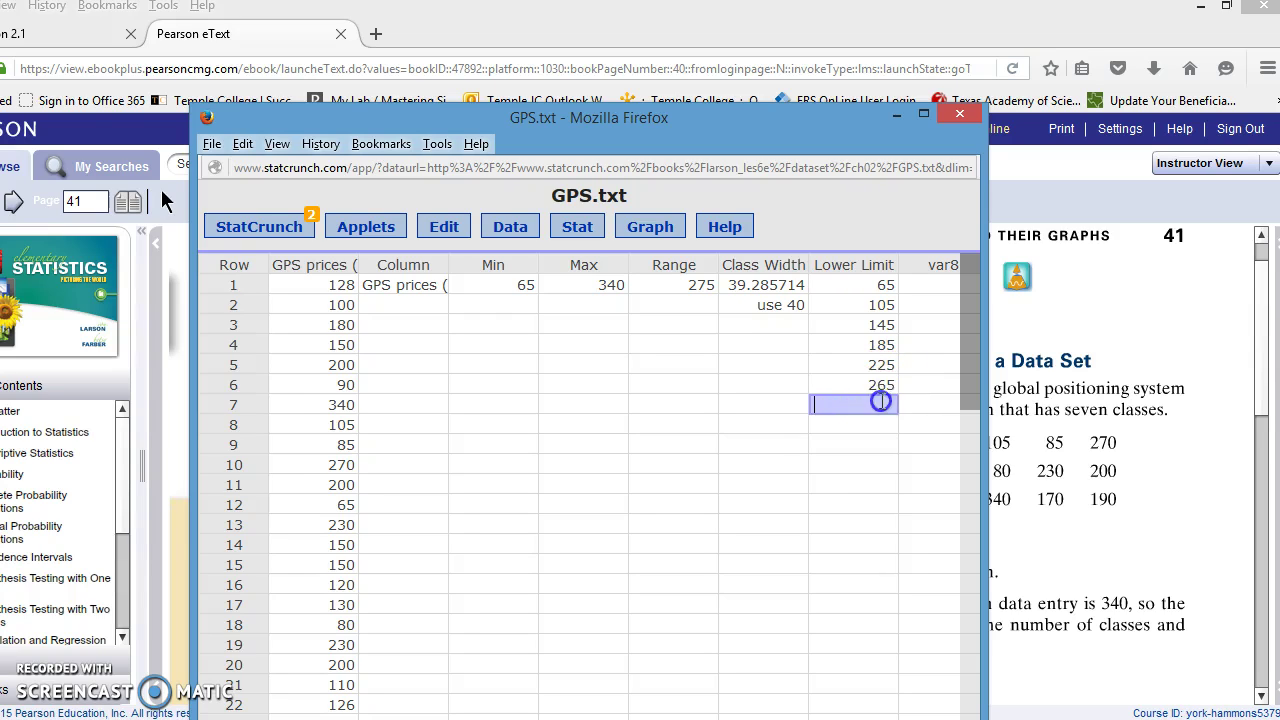
text(305)
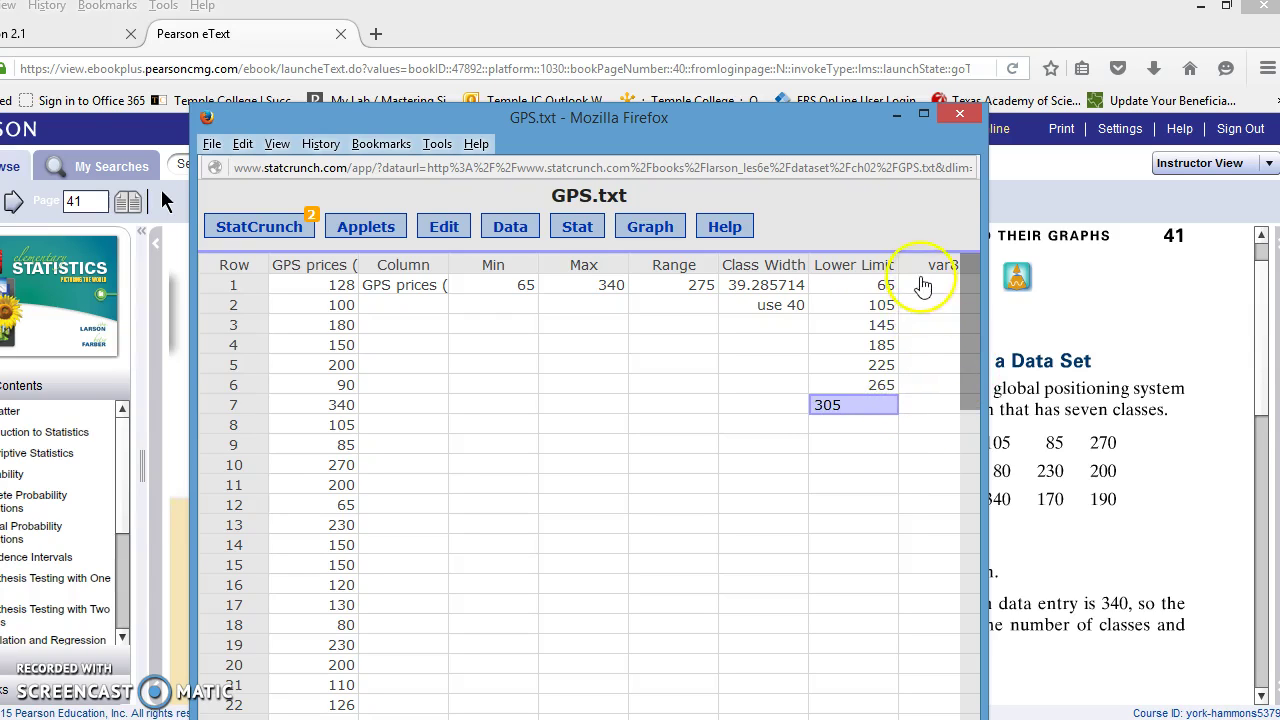
click(880, 424)
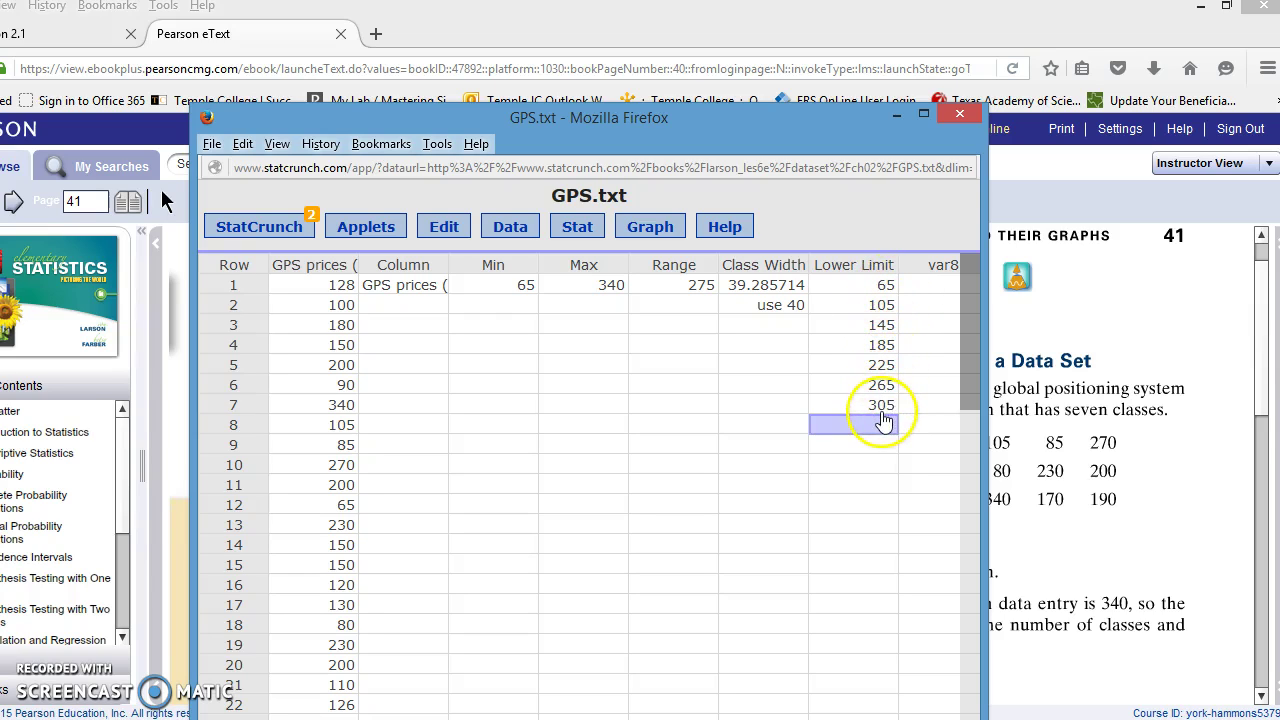
click(930, 276)
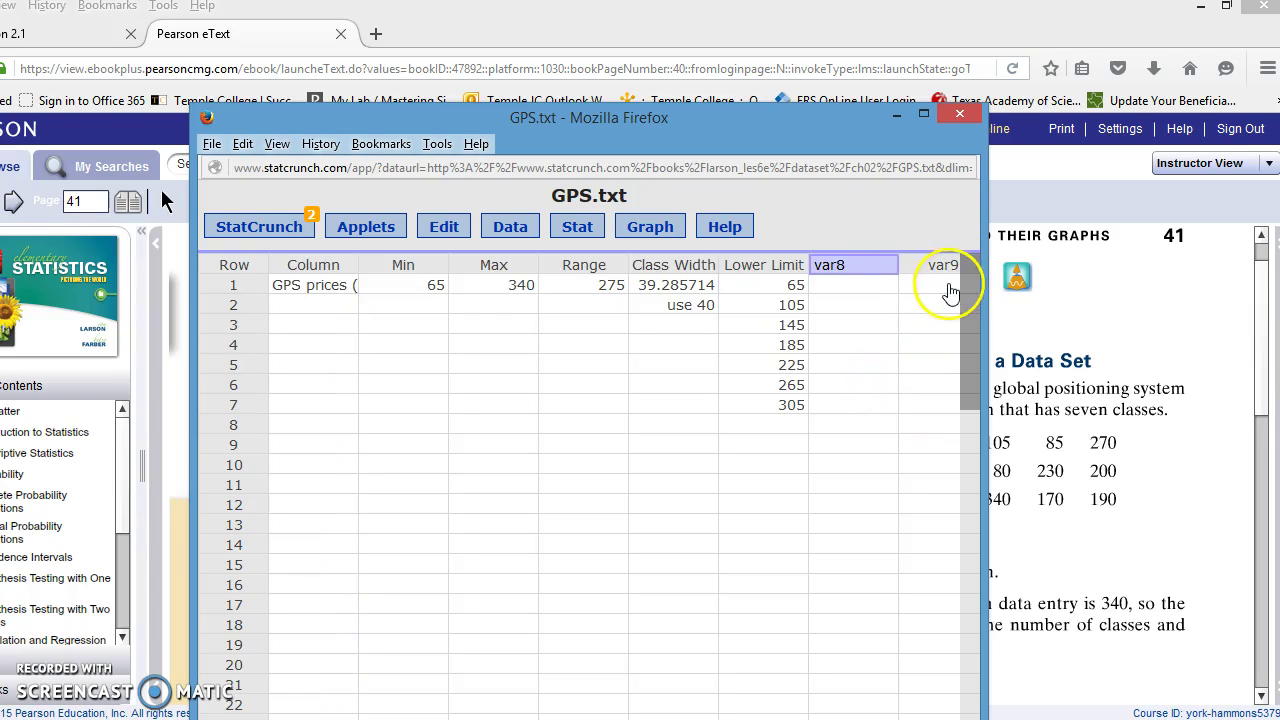
Name the next column Upper Limit and enter 104 and 144 in rows 1–2
key(BackSpace)
key(BackSpace)
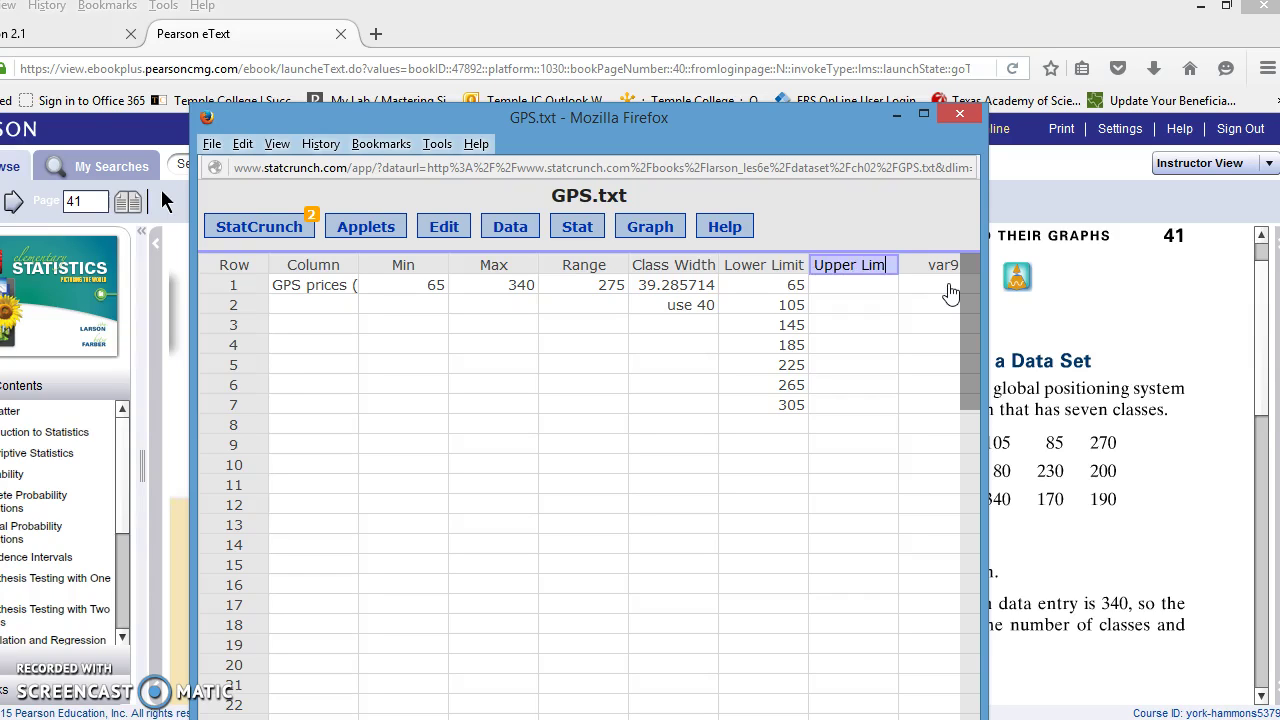
click(853, 284)
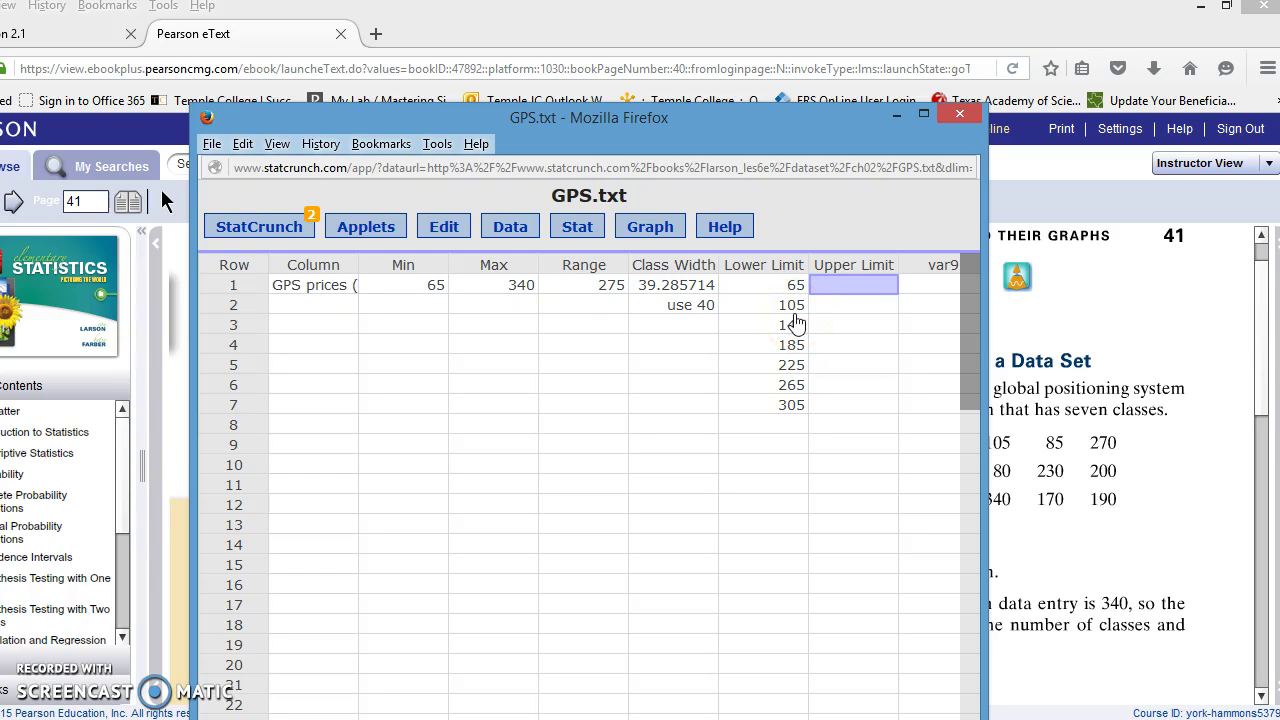
click(852, 284)
click(857, 305)
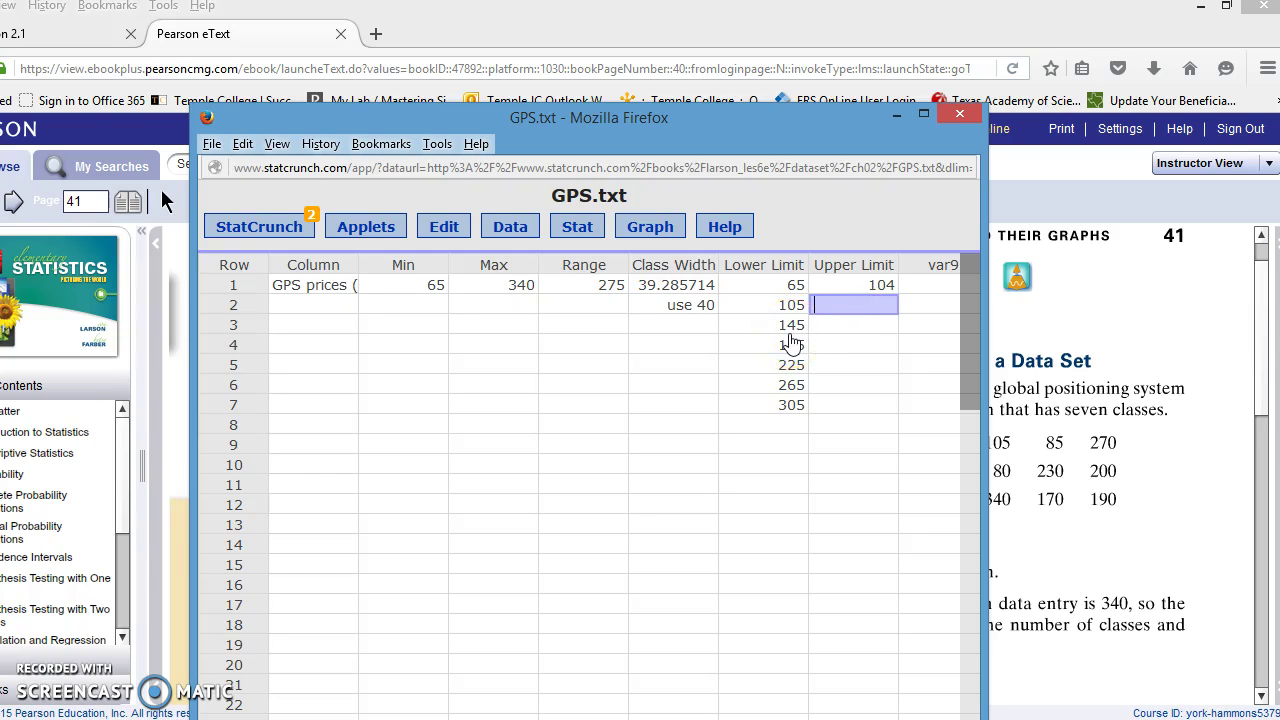
click(885, 303)
text(144)
click(887, 325)
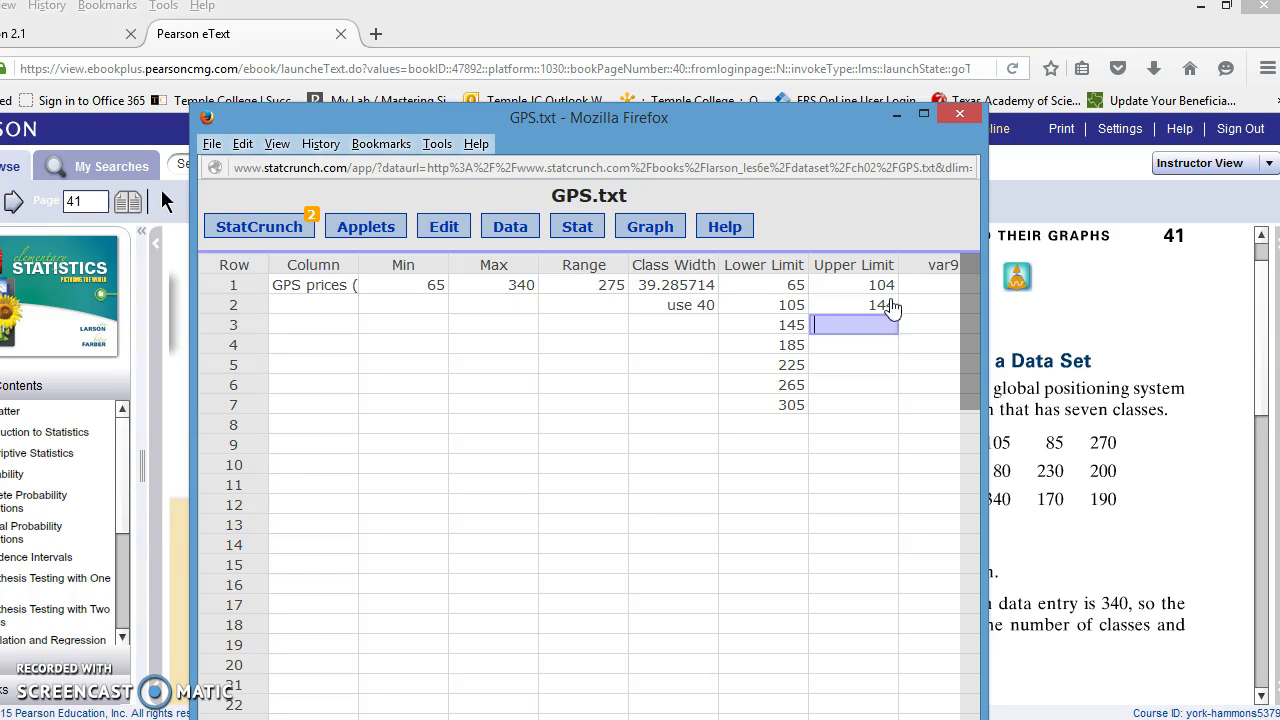
click(790, 340)
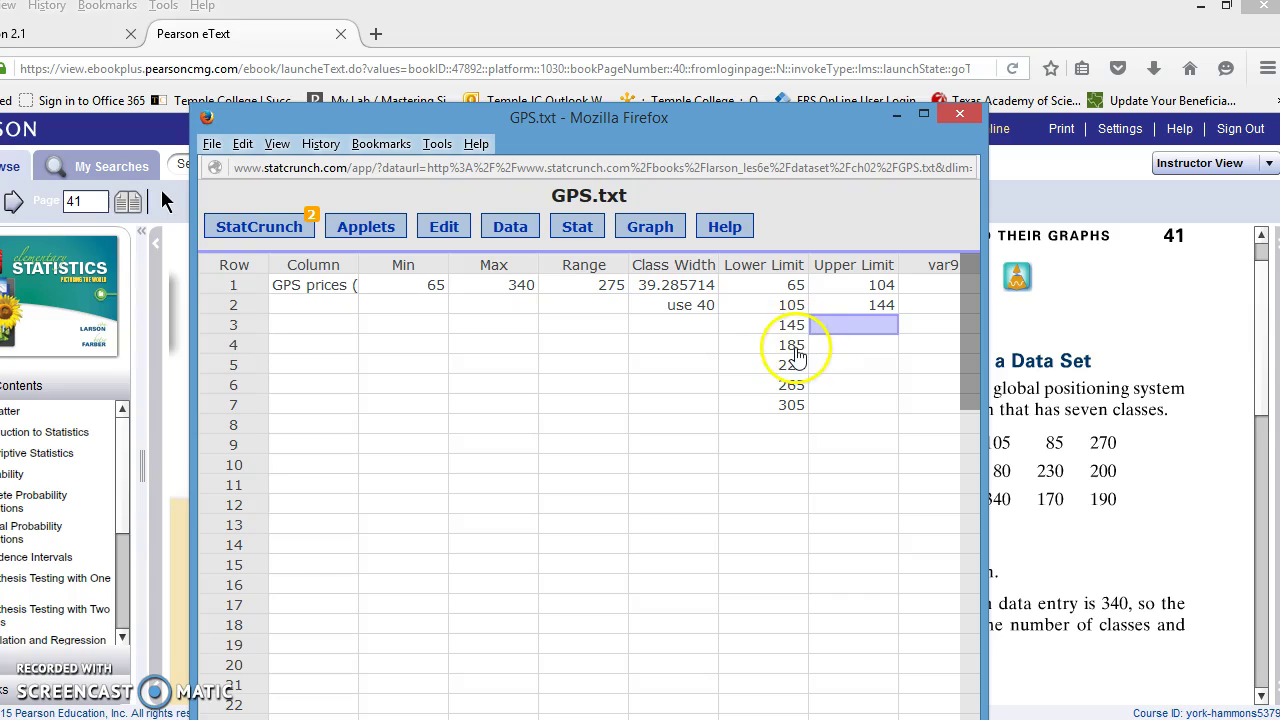
Enter upper limits 184, 224, 264 and 304 in rows 3–6
click(856, 331)
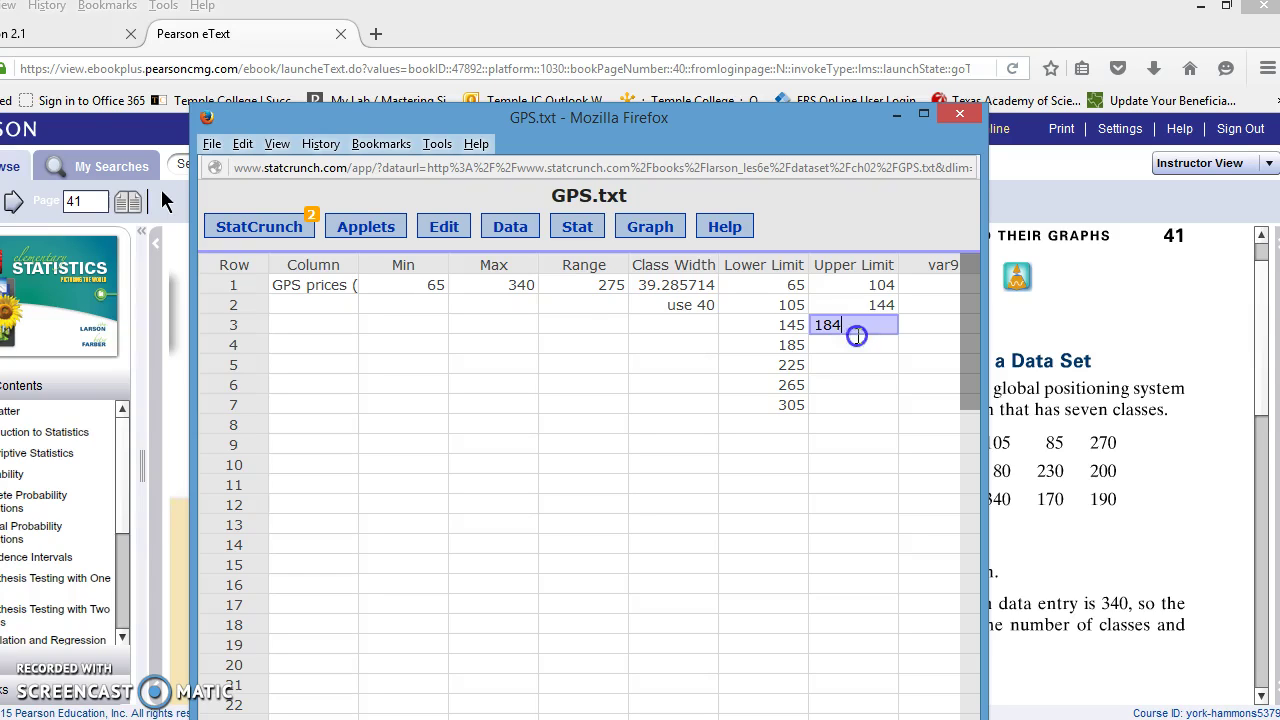
click(856, 337)
click(795, 380)
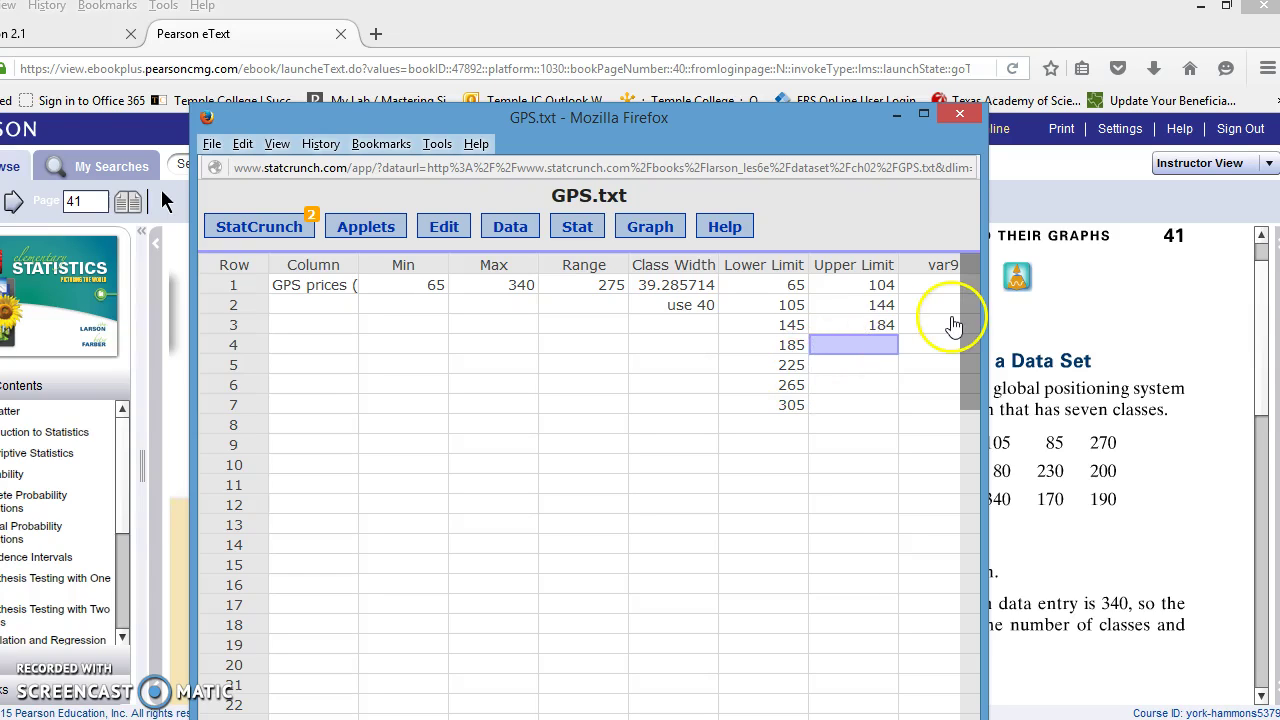
text(224)
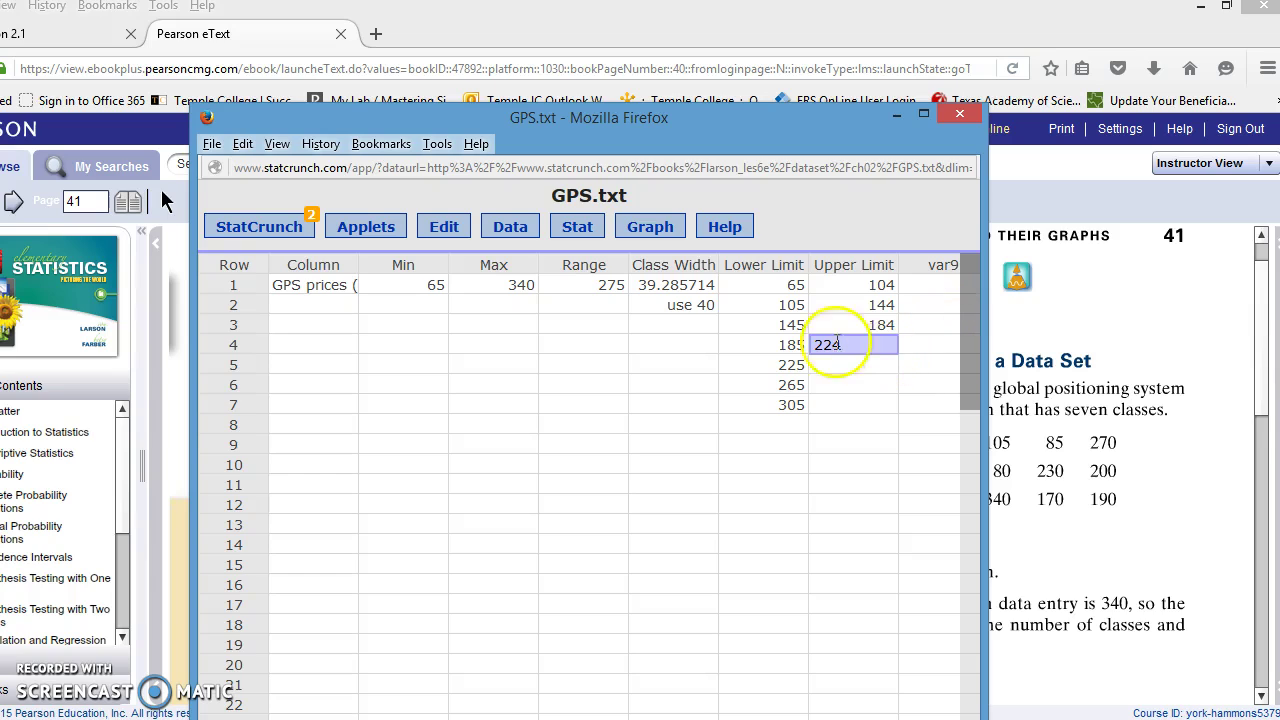
click(857, 364)
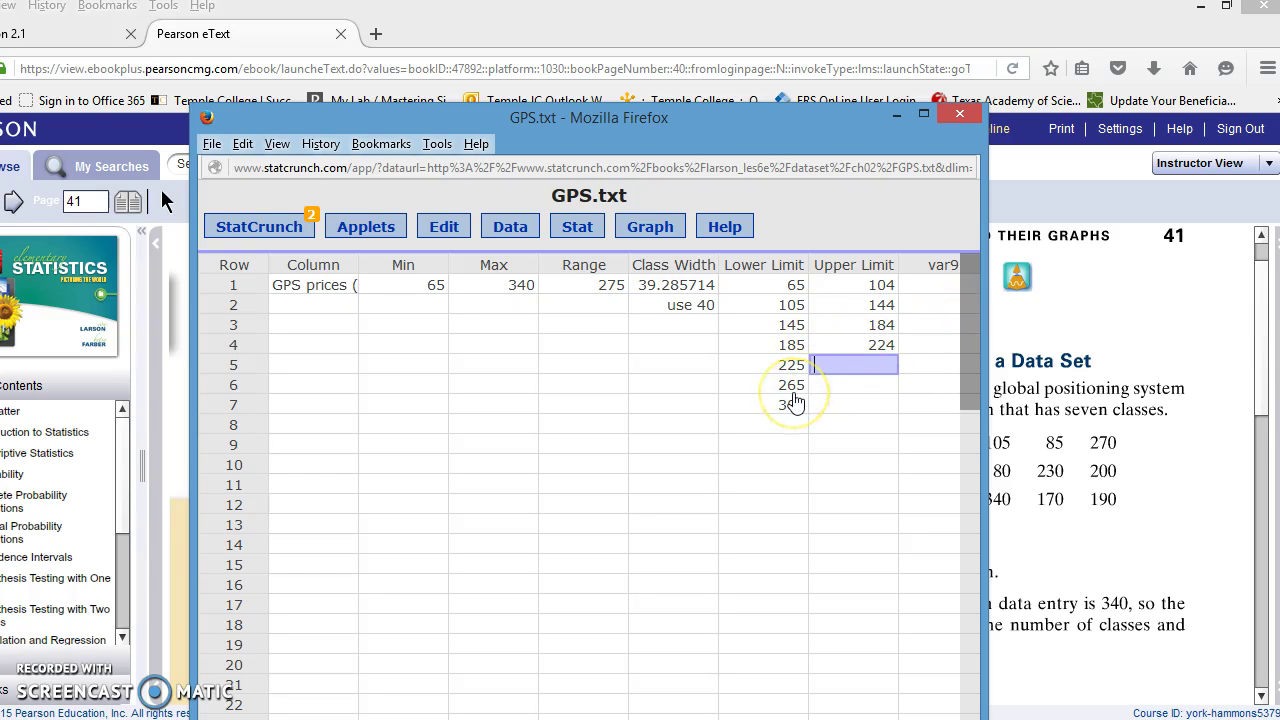
click(851, 366)
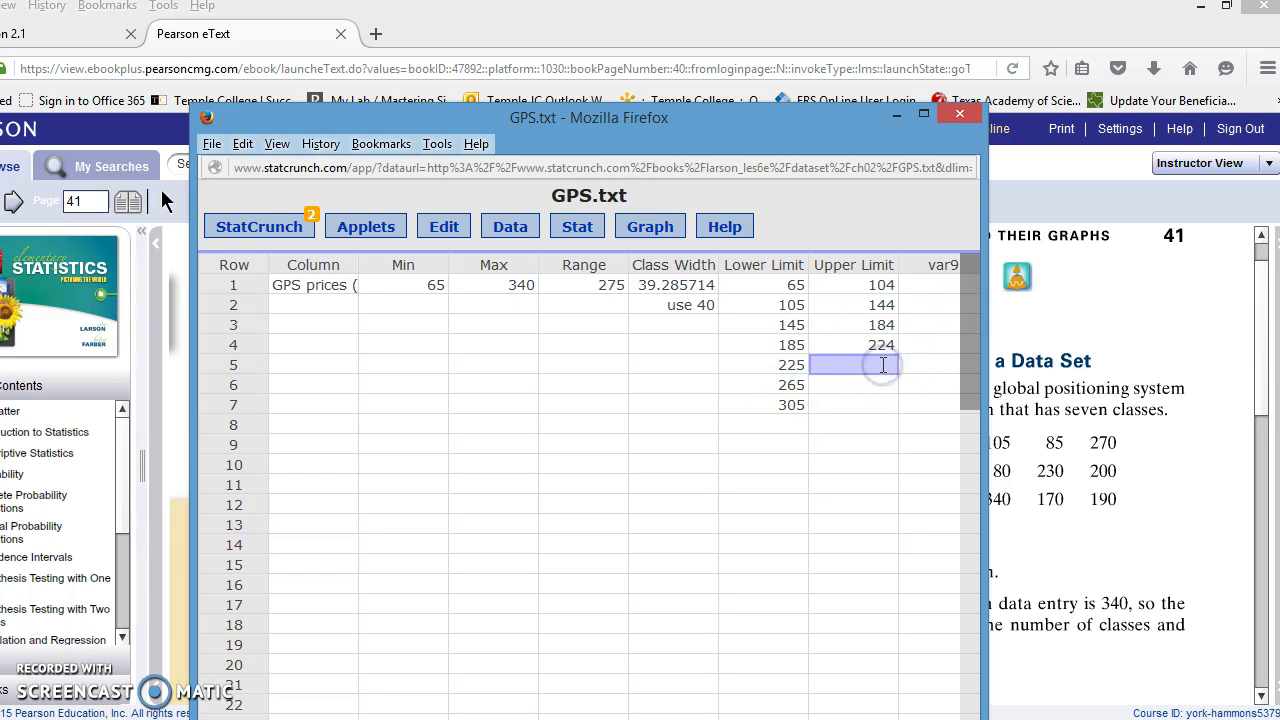
text(264)
click(880, 387)
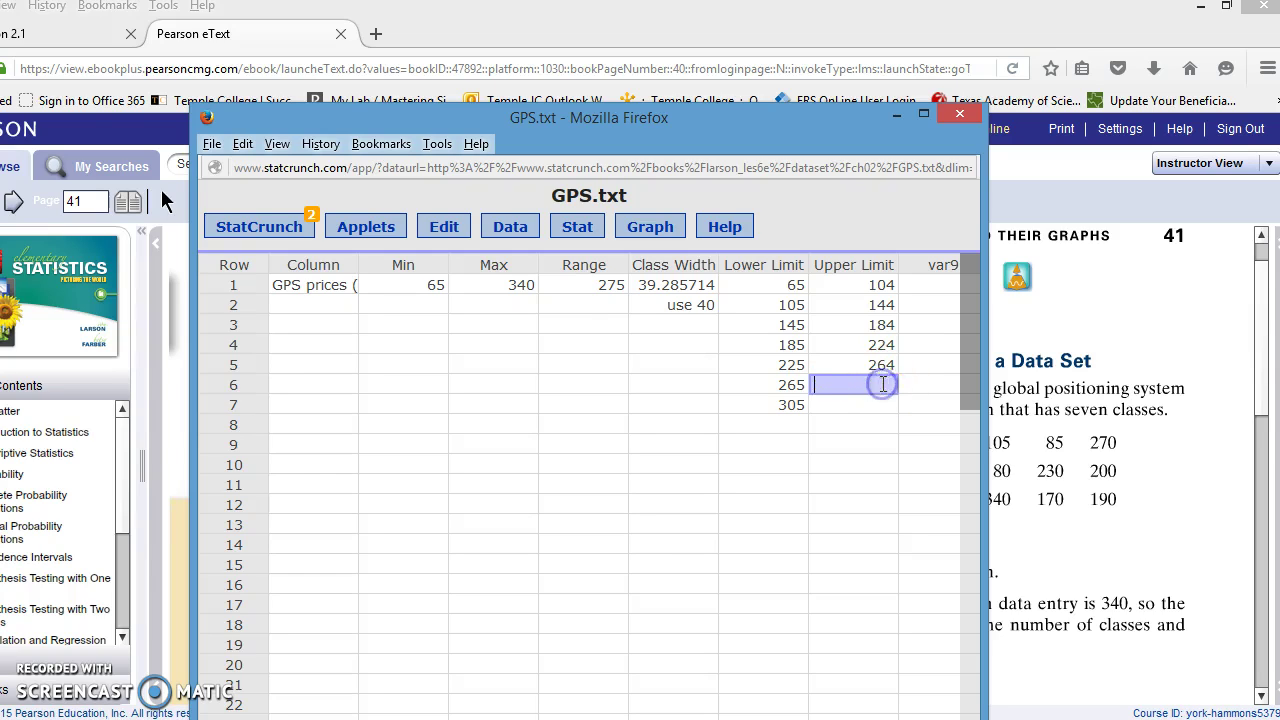
click(857, 384)
text(304)
click(857, 403)
click(887, 404)
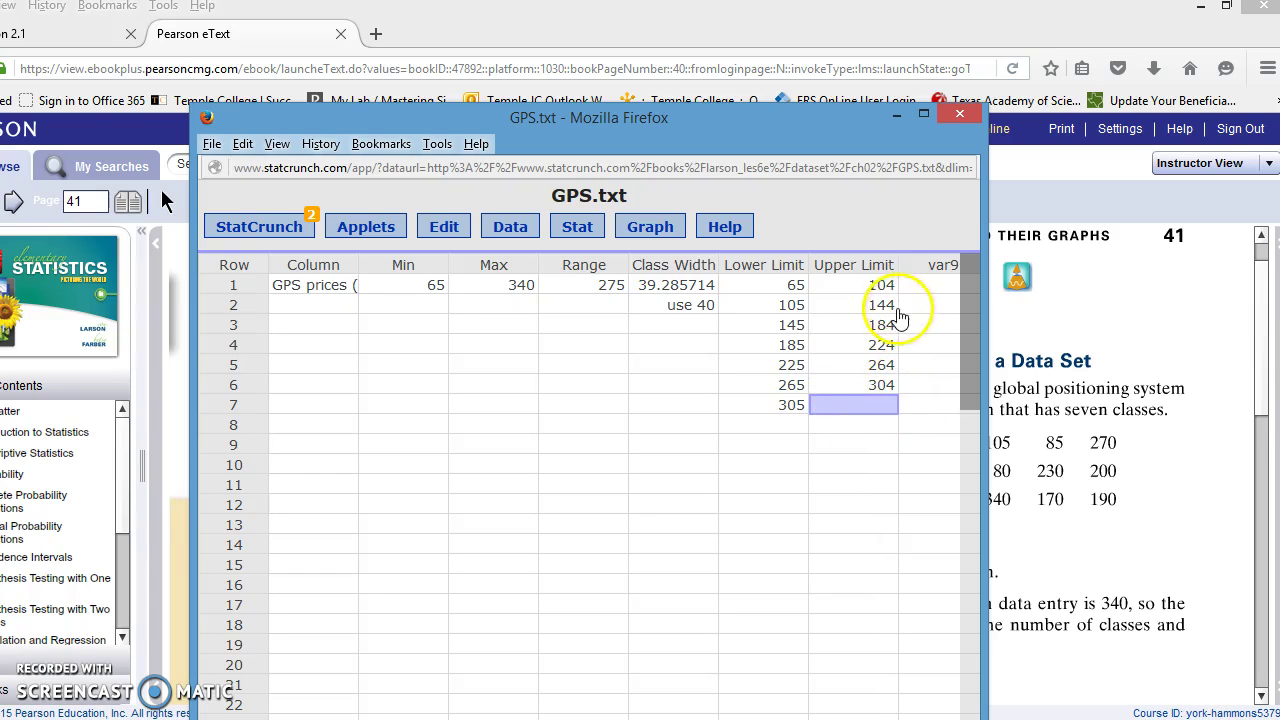
Enter 344 as the row 7 upper limit
click(908, 344)
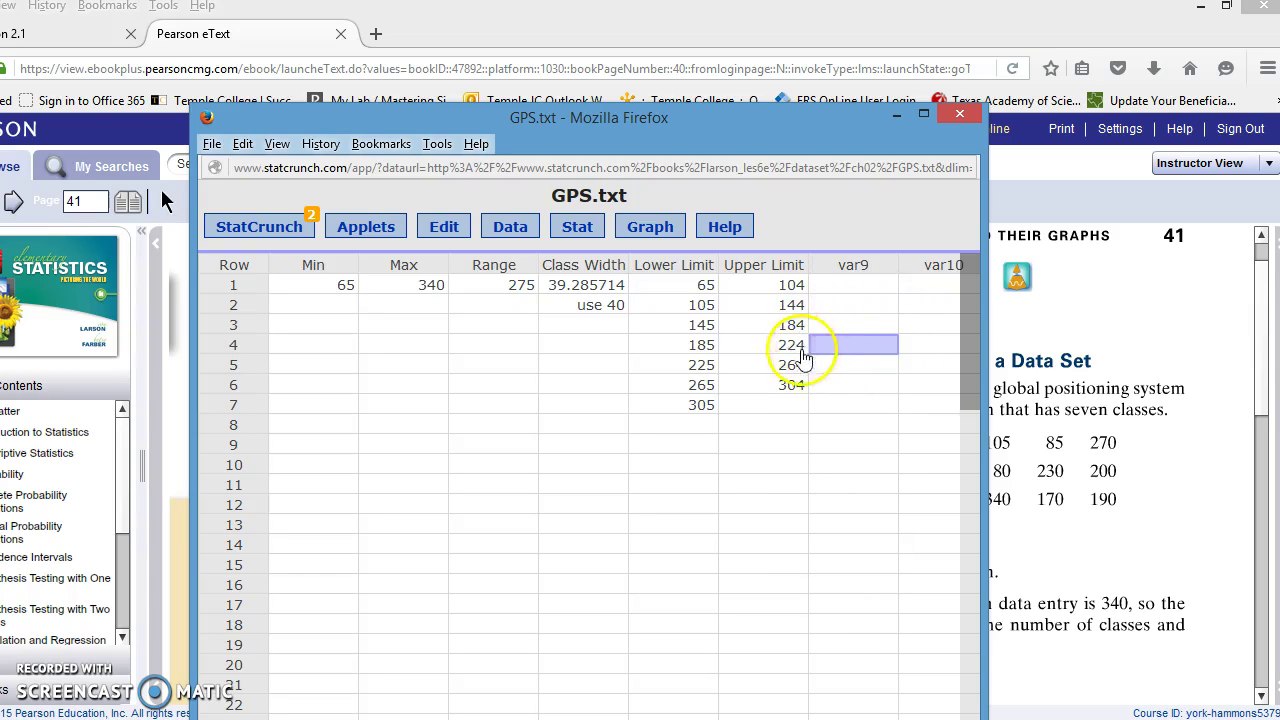
click(788, 404)
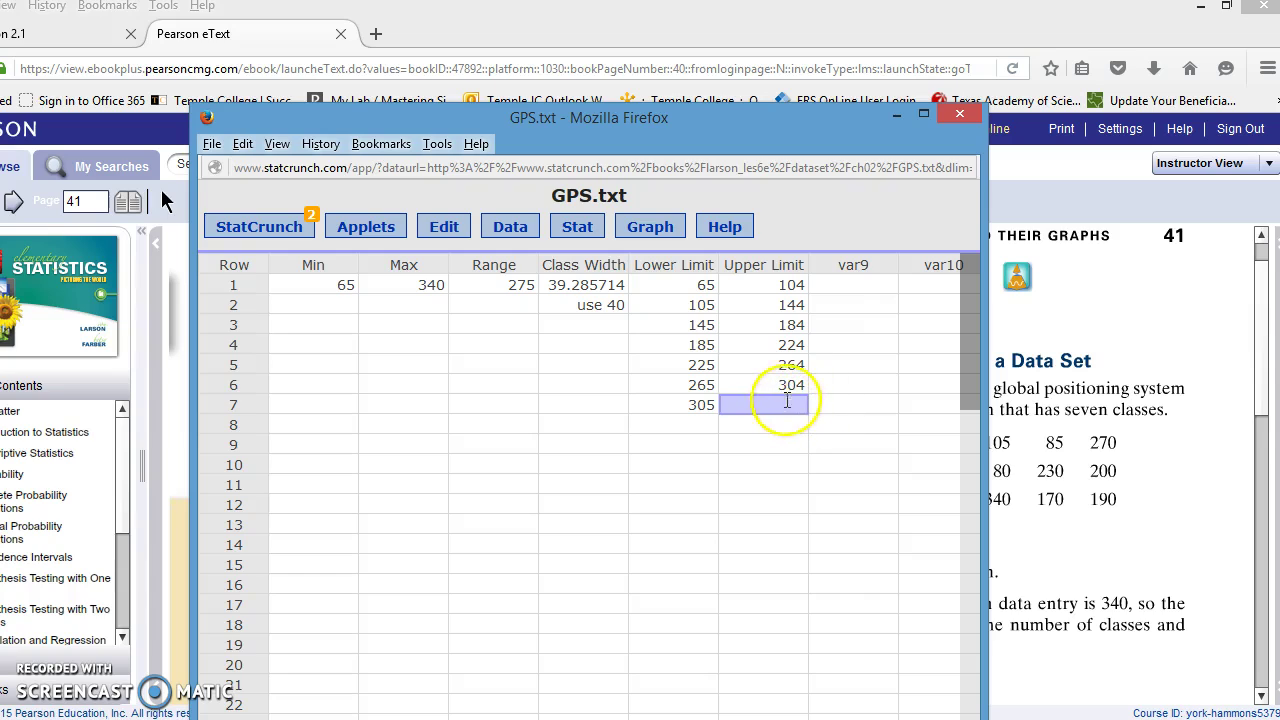
click(795, 405)
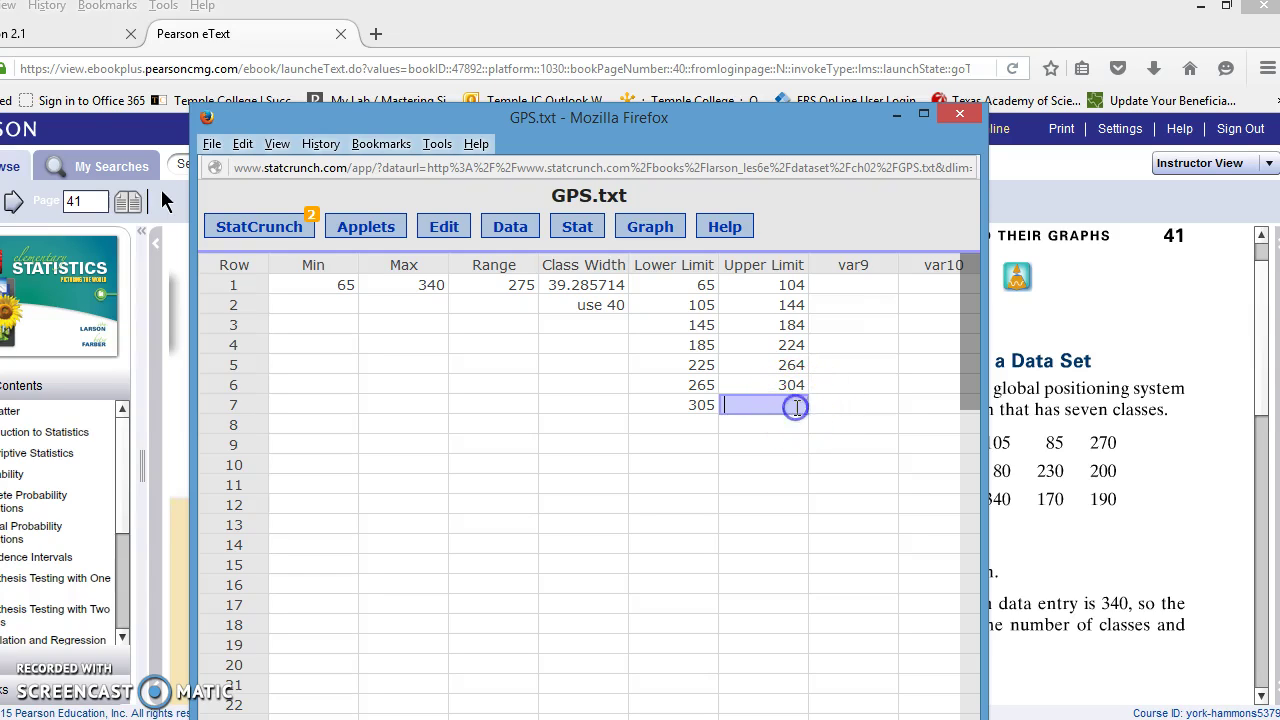
text(344)
click(786, 428)
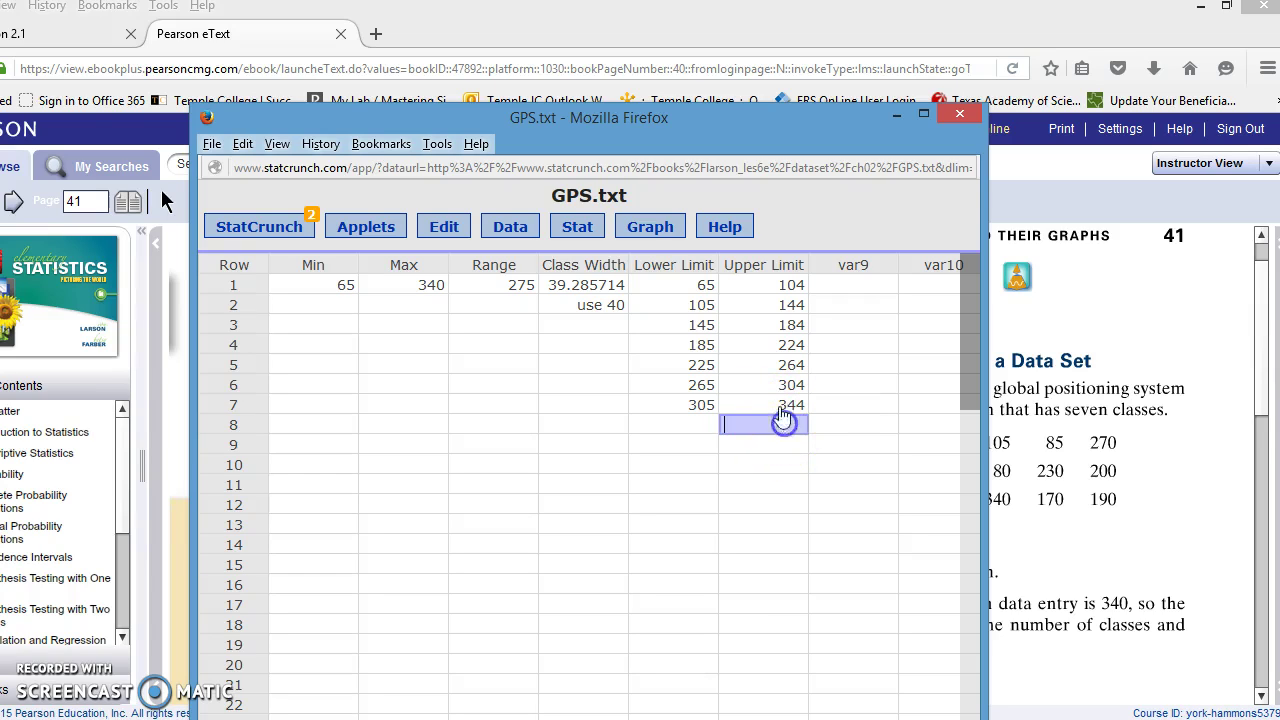
drag(686, 268, 785, 272)
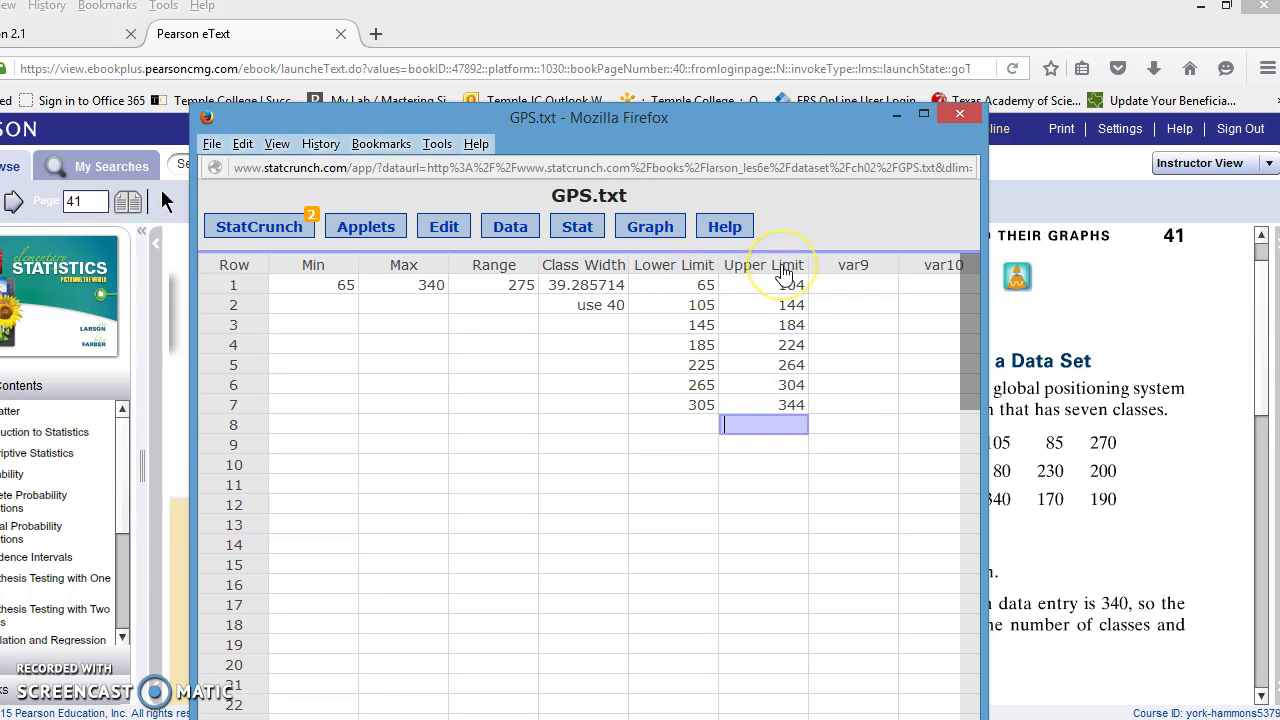
Change the var9 column header to Frequency
click(853, 264)
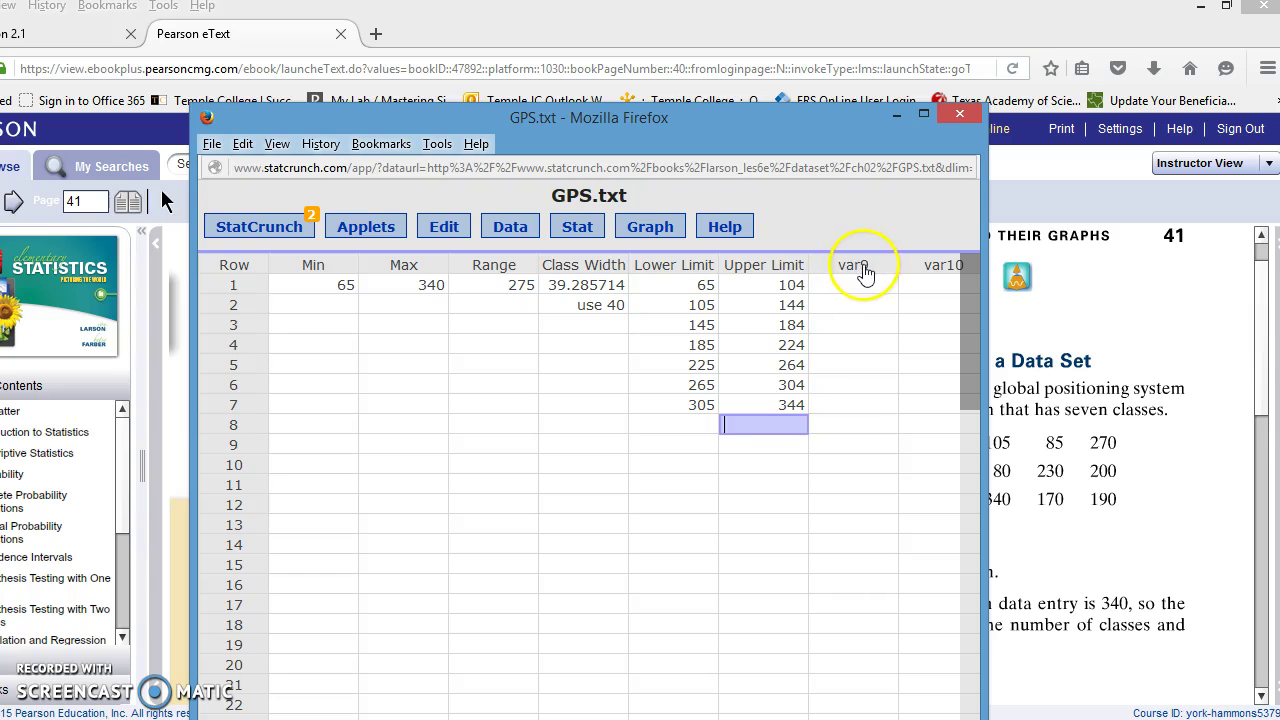
click(847, 285)
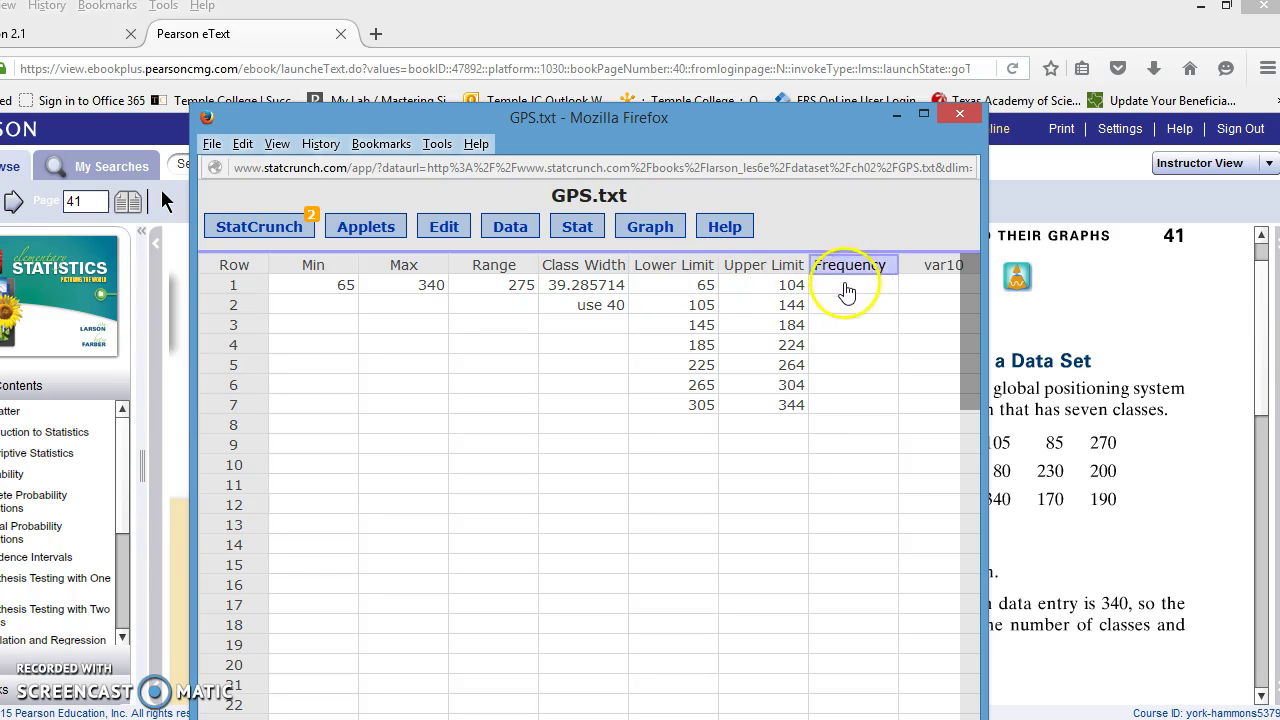
click(848, 286)
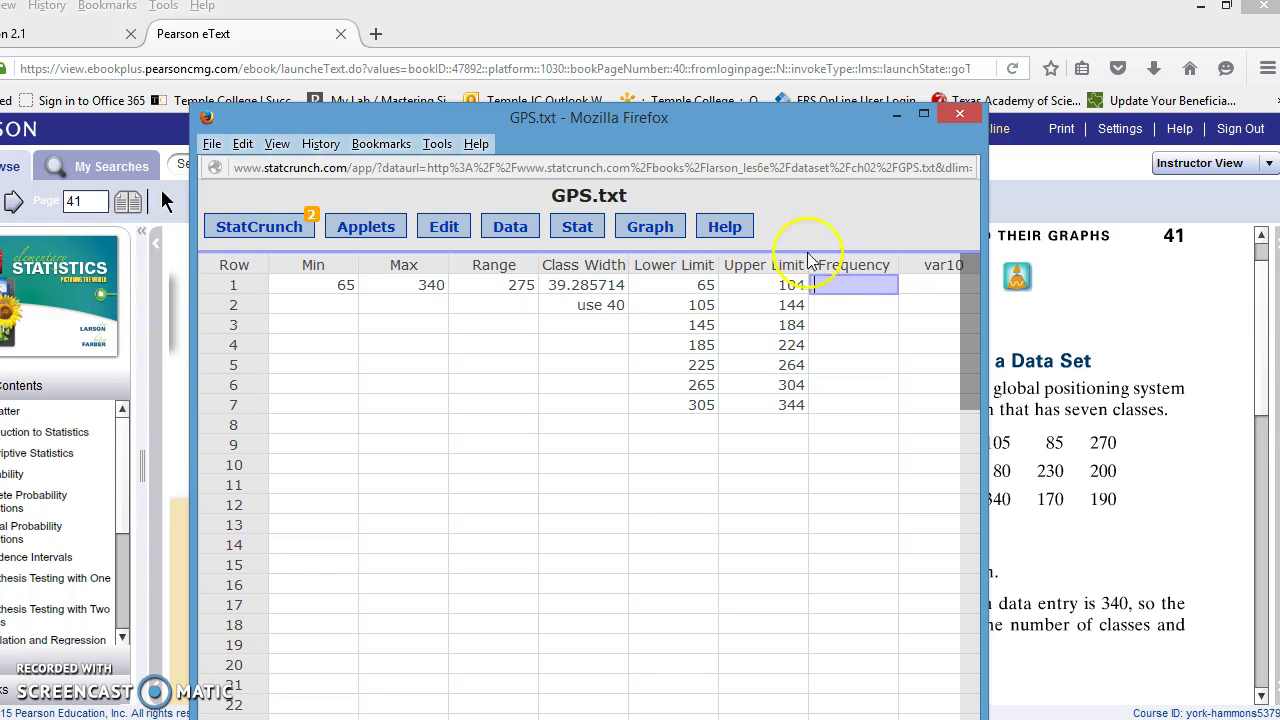
Start a Graph > Histogram of GPS prices (in dollars) and reposition its settings box
click(652, 227)
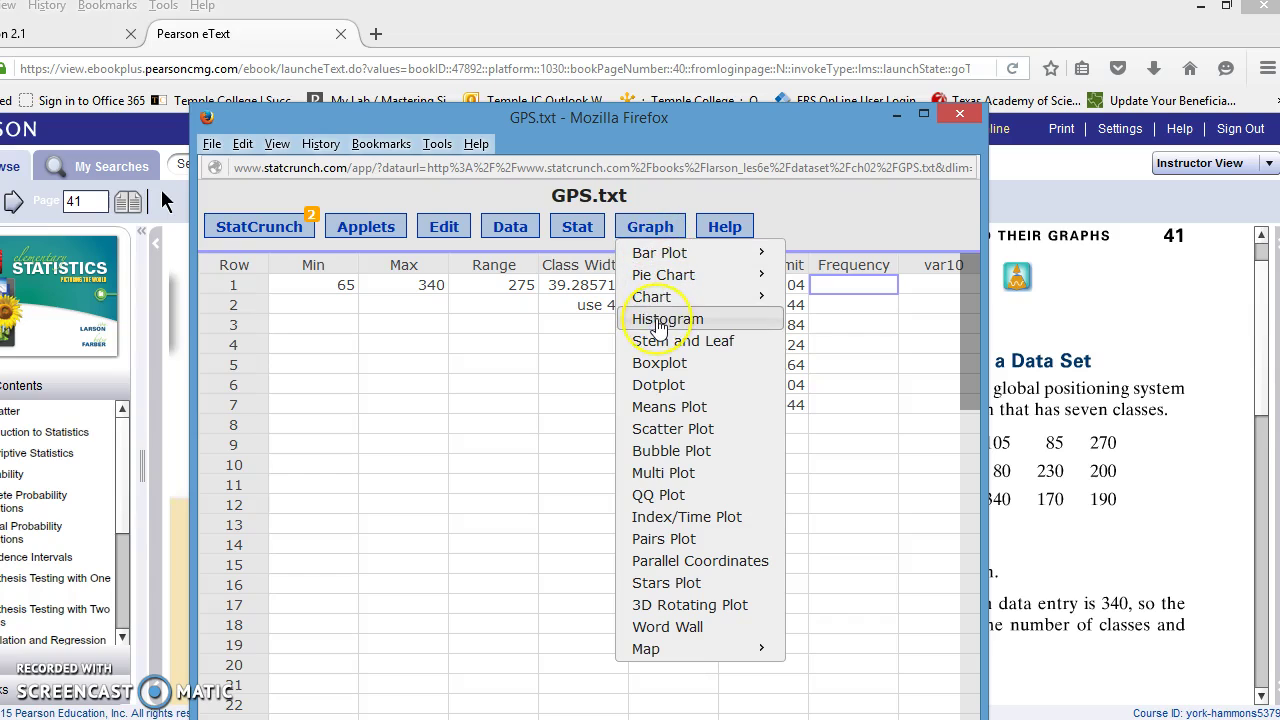
click(657, 320)
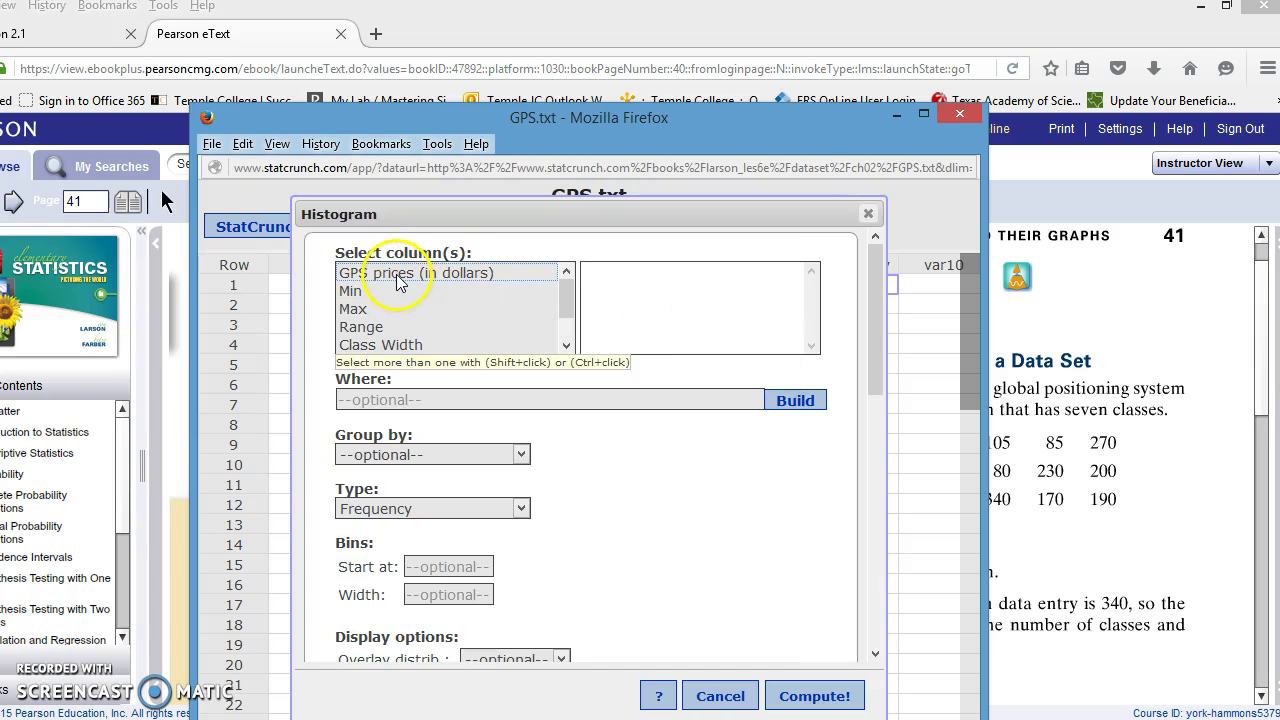
click(399, 276)
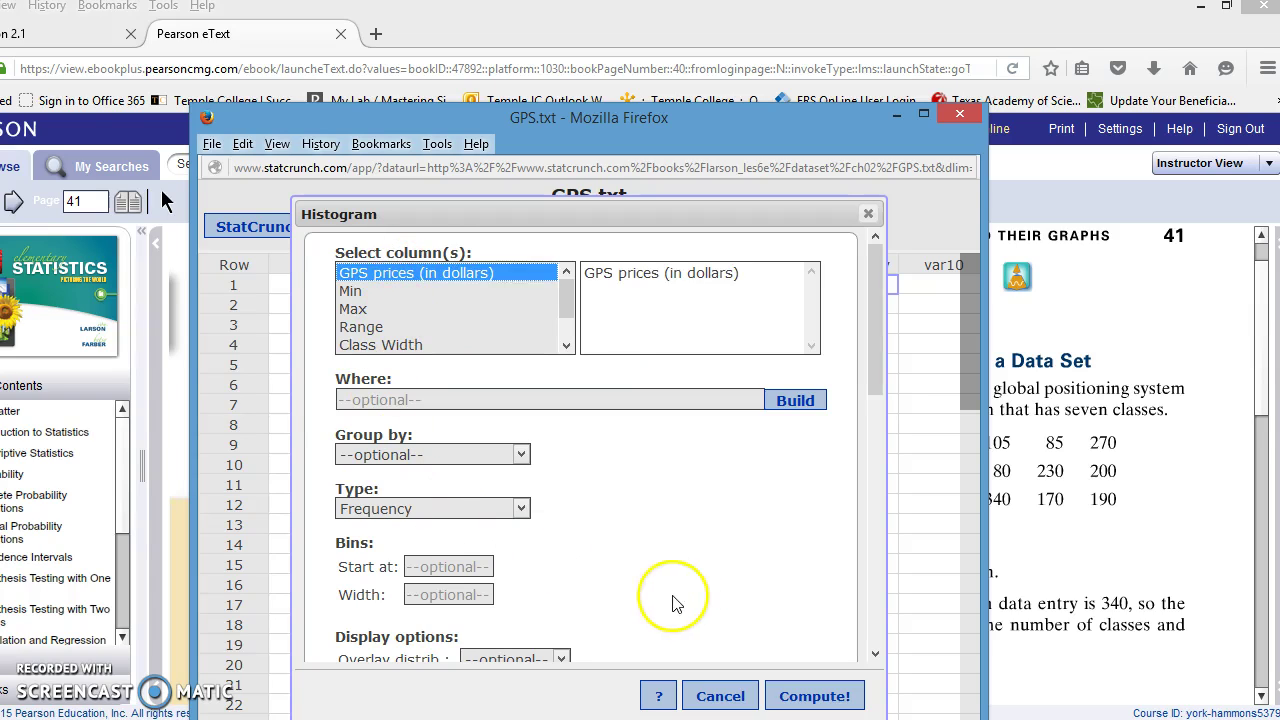
scroll(668, 597, down, 1)
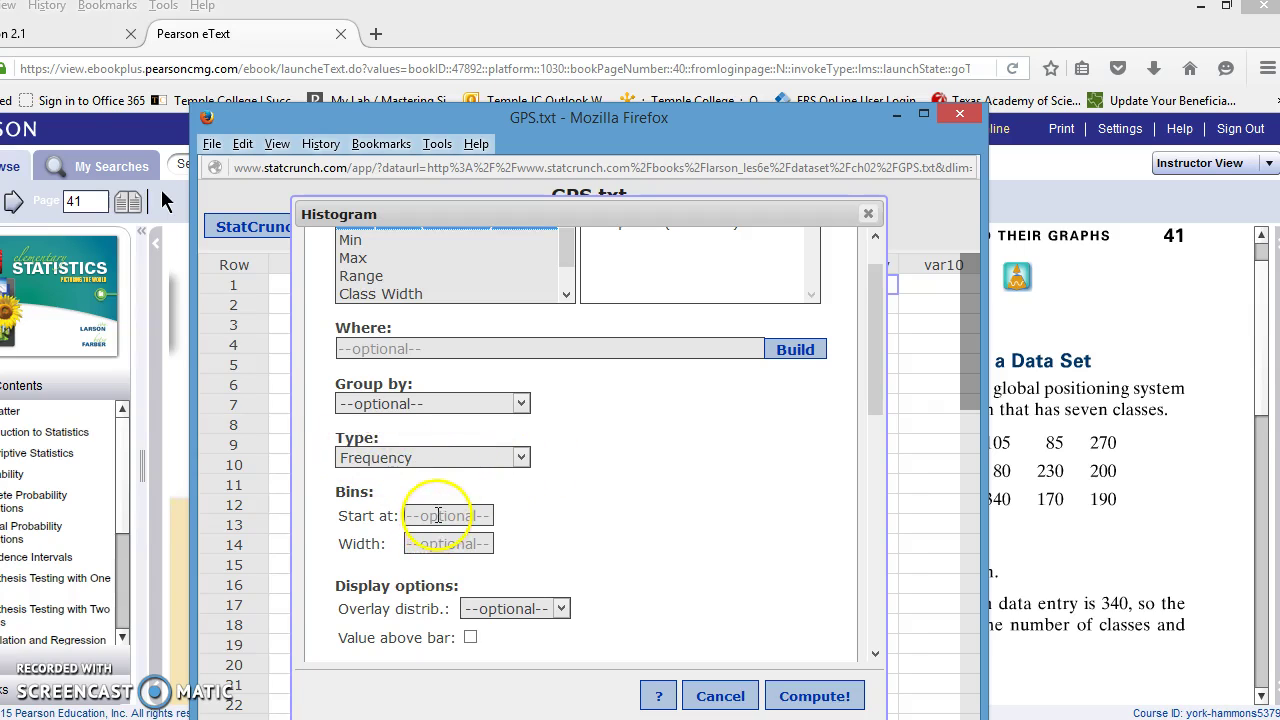
click(437, 515)
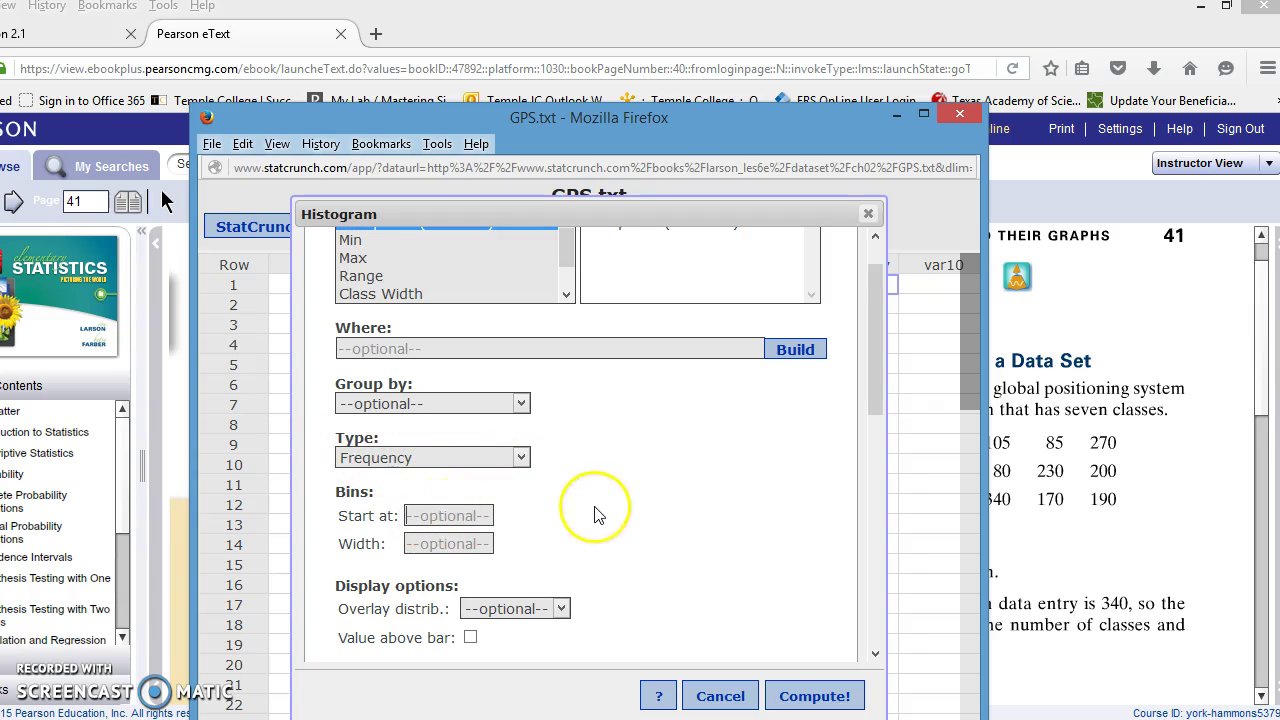
drag(594, 515, 725, 232)
drag(720, 480, 776, 487)
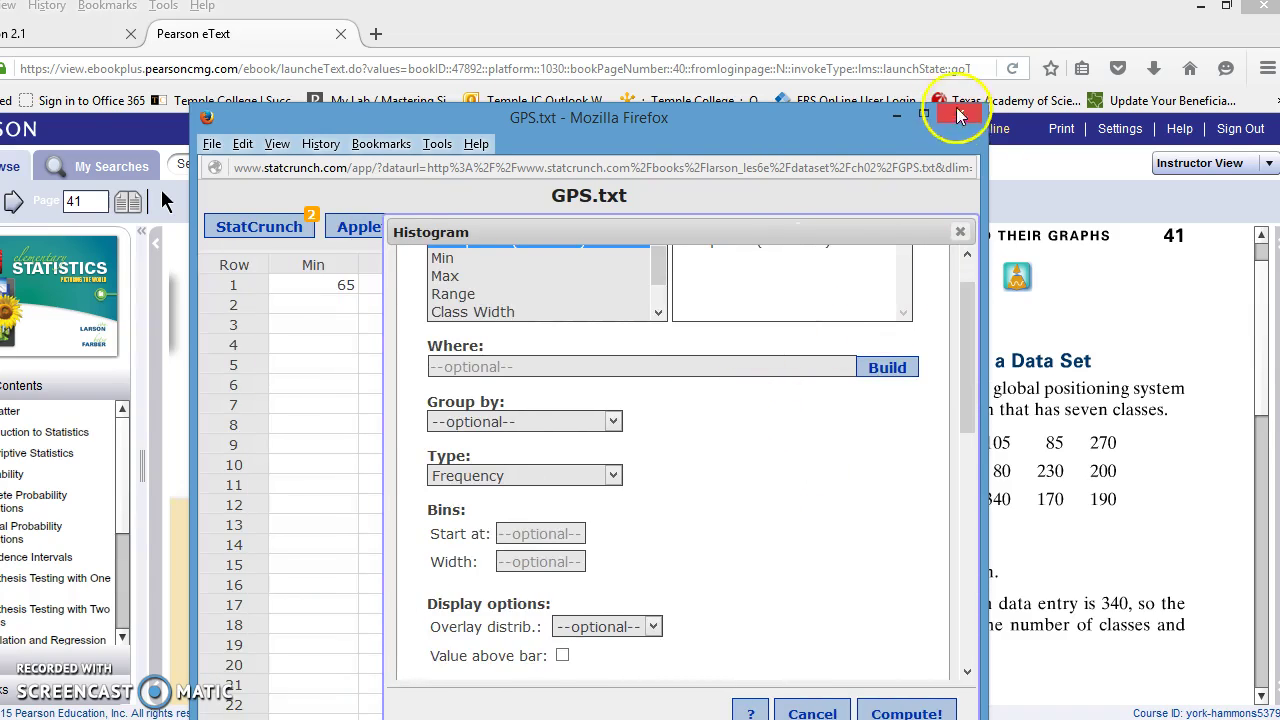
Maximize the window and set histogram bins to start at 65 with width 40, values above bars
click(925, 118)
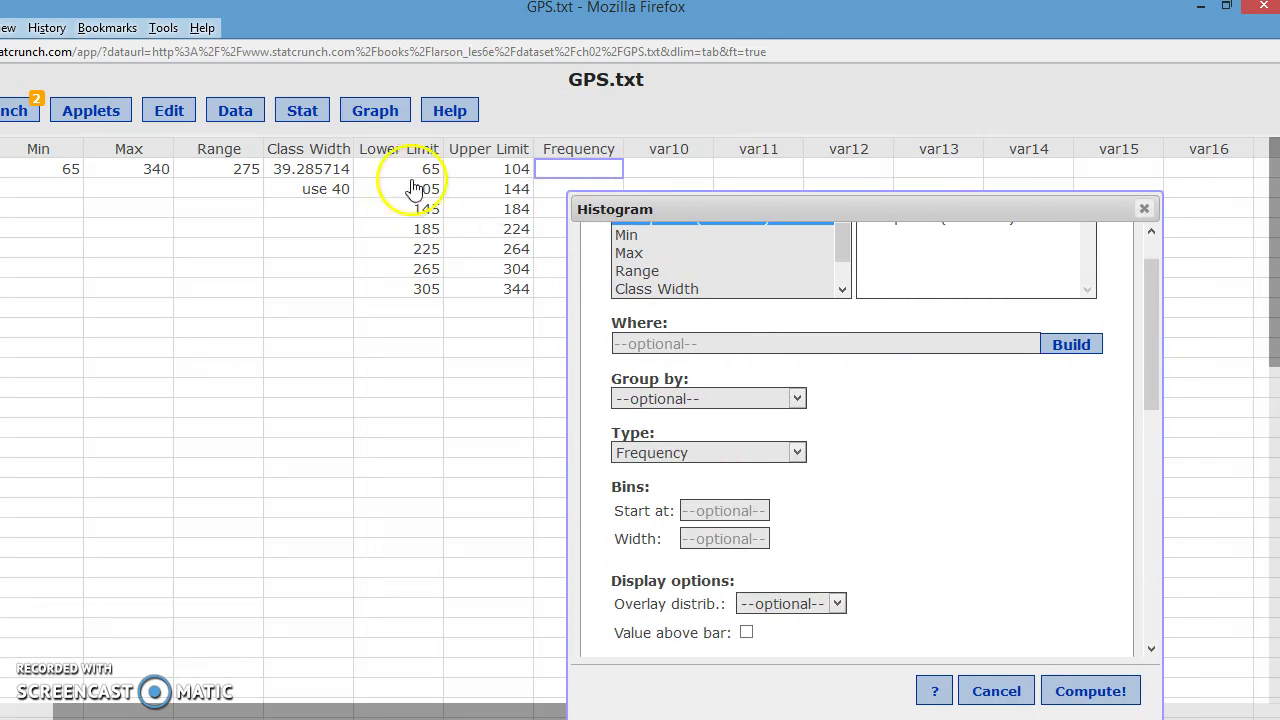
click(706, 505)
text(65)
click(720, 539)
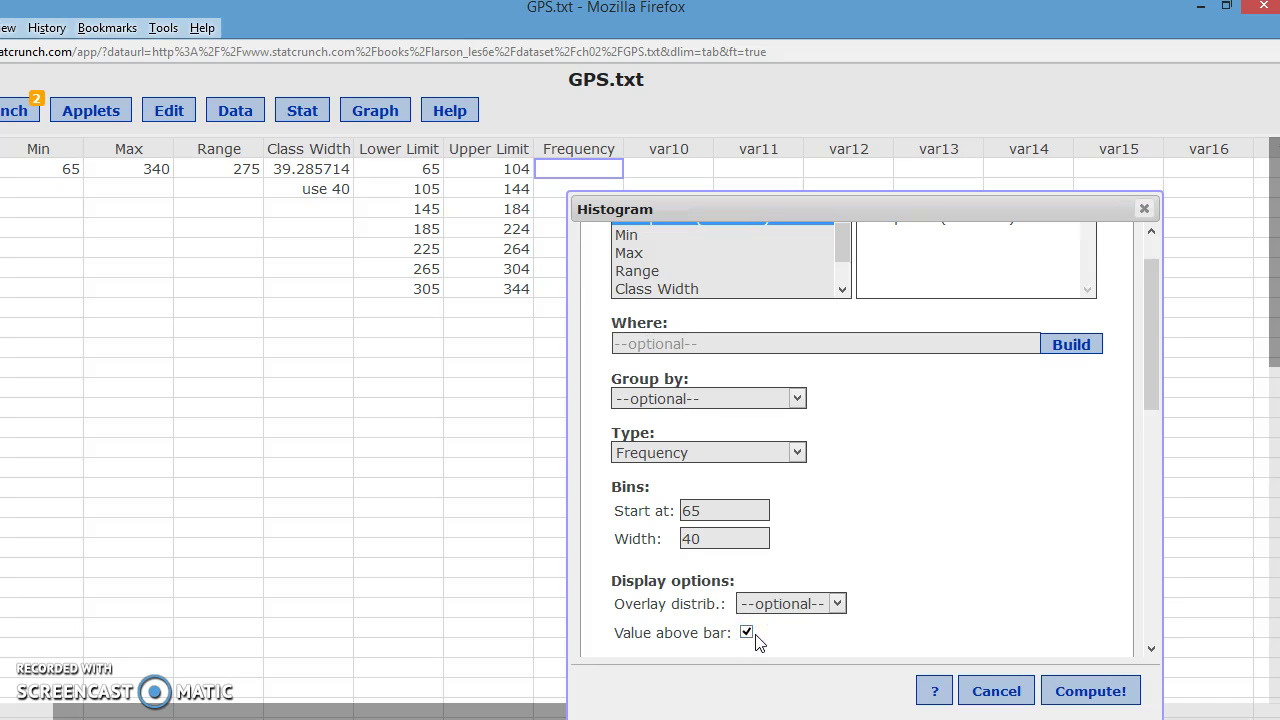
click(580, 158)
Compute the histogram, place it beside the limits table, and read the first bar's frequency of 6
click(1080, 691)
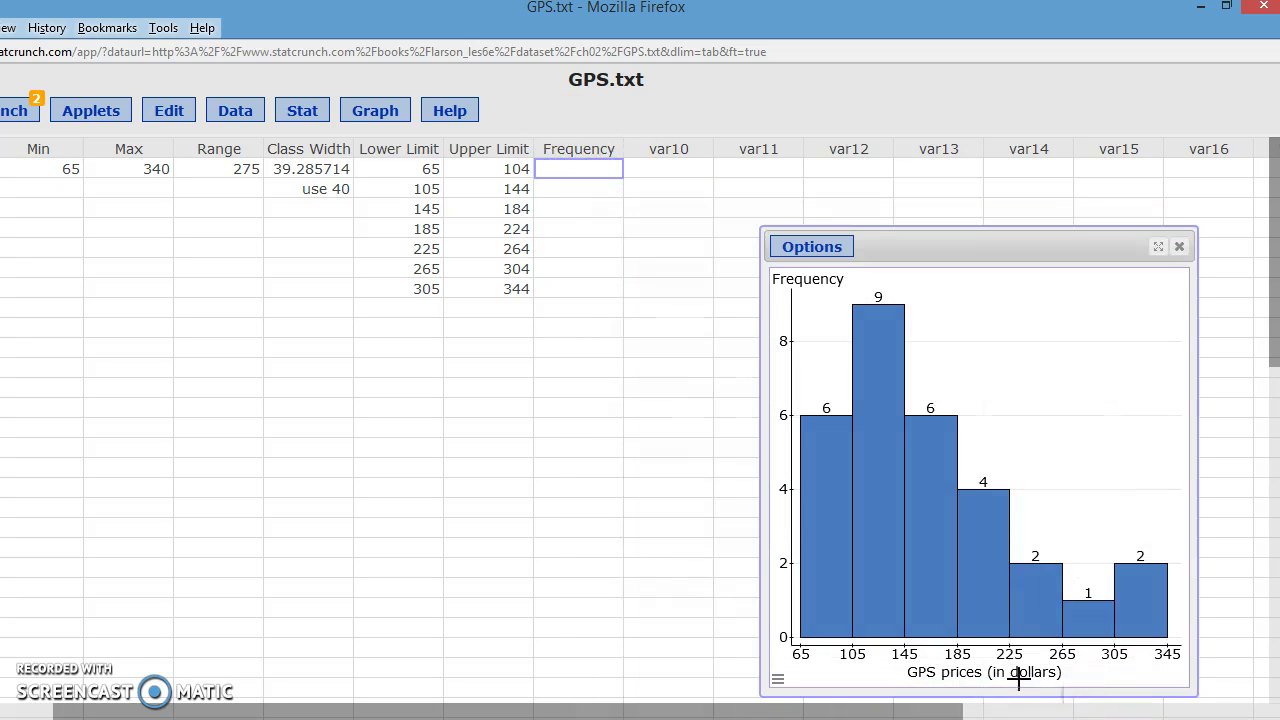
drag(1014, 257, 1000, 227)
click(904, 472)
click(795, 643)
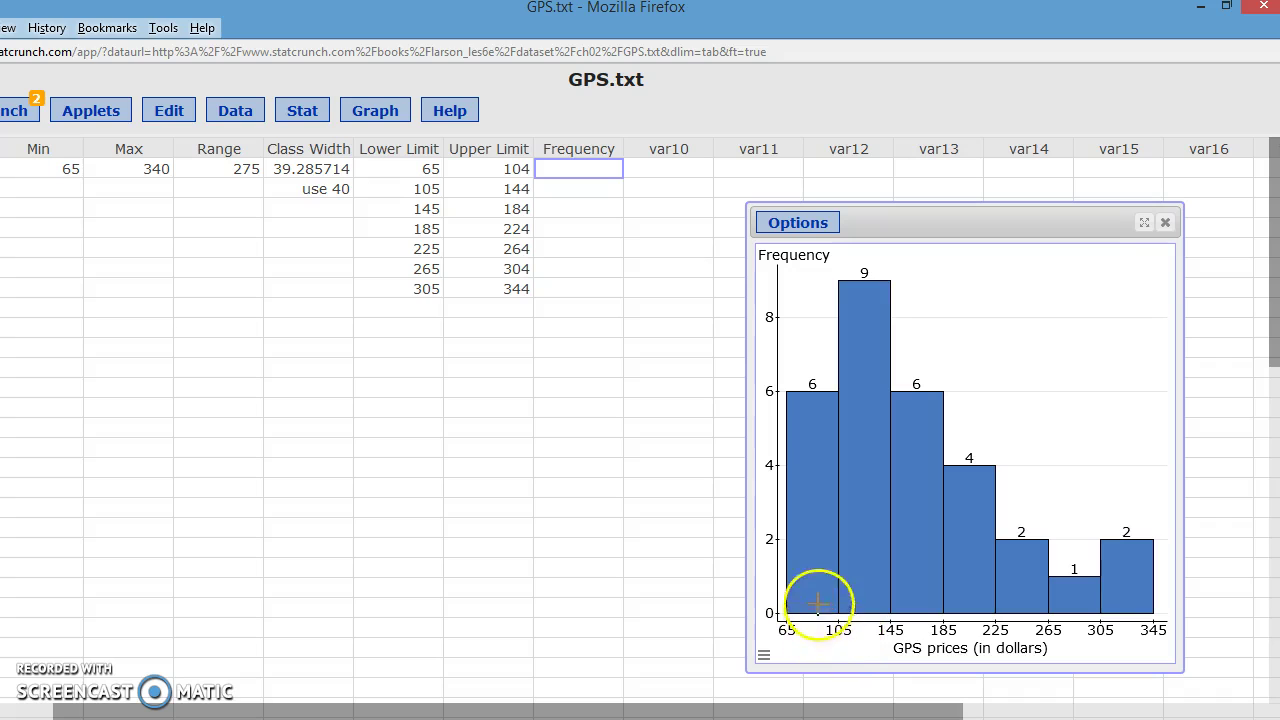
mouse_move(816, 535)
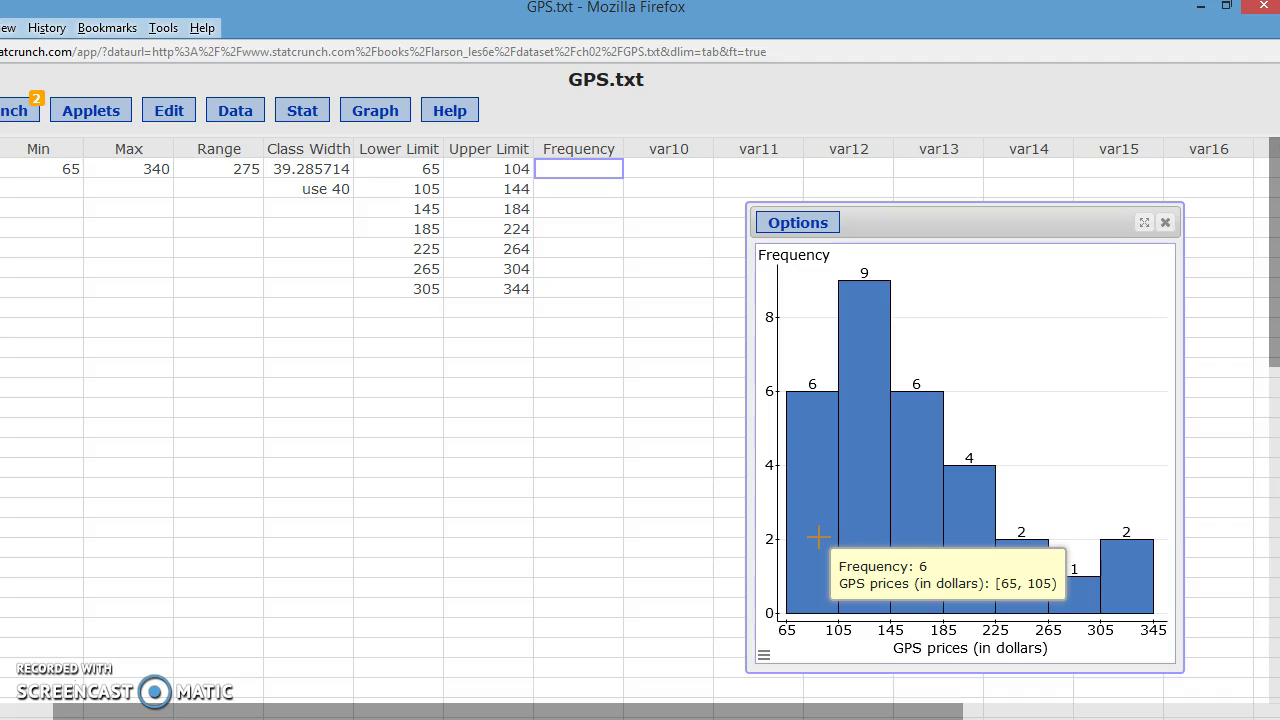
Enter frequencies 6, 9, 6 and 4 for the first four classes
click(595, 166)
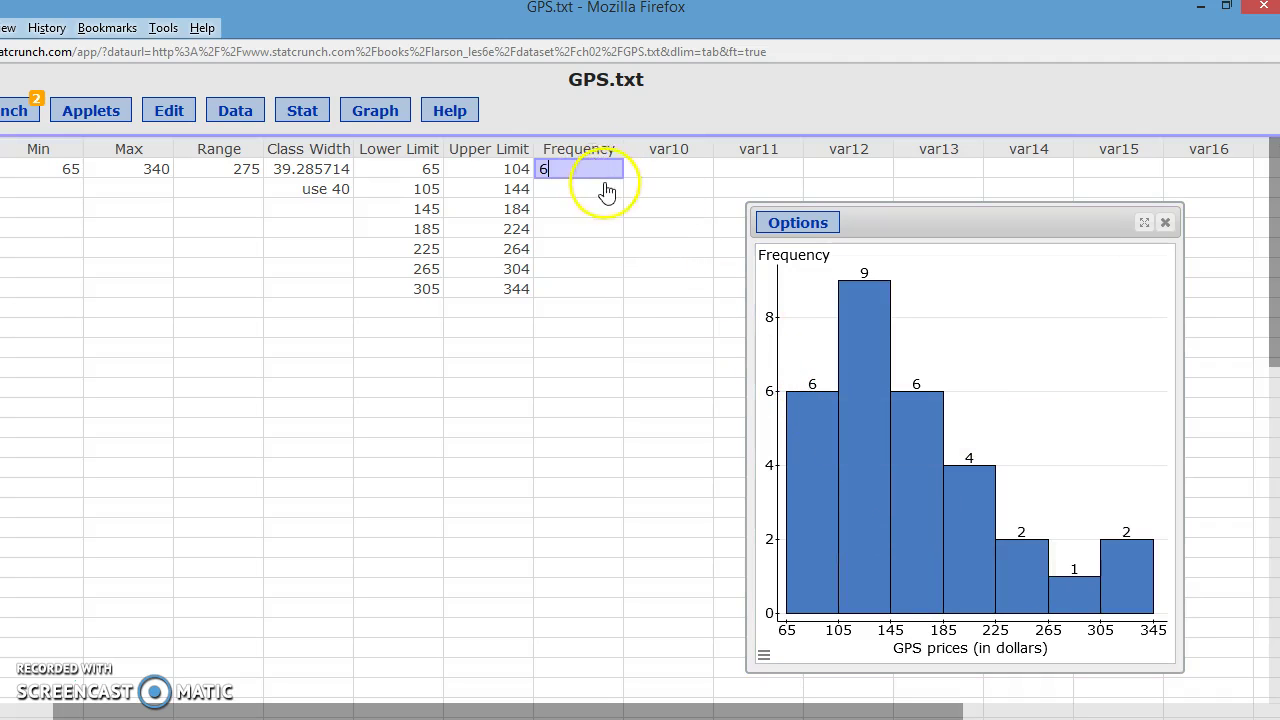
text(6)
click(598, 189)
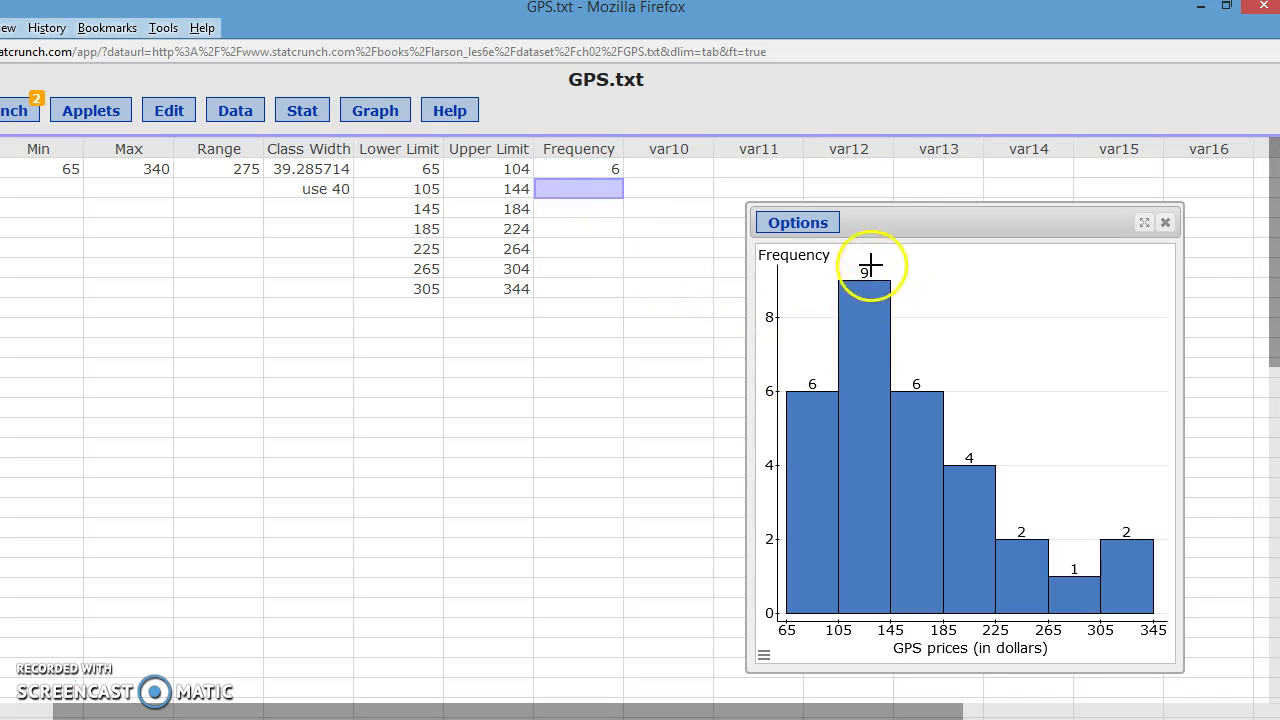
text(9)
click(598, 208)
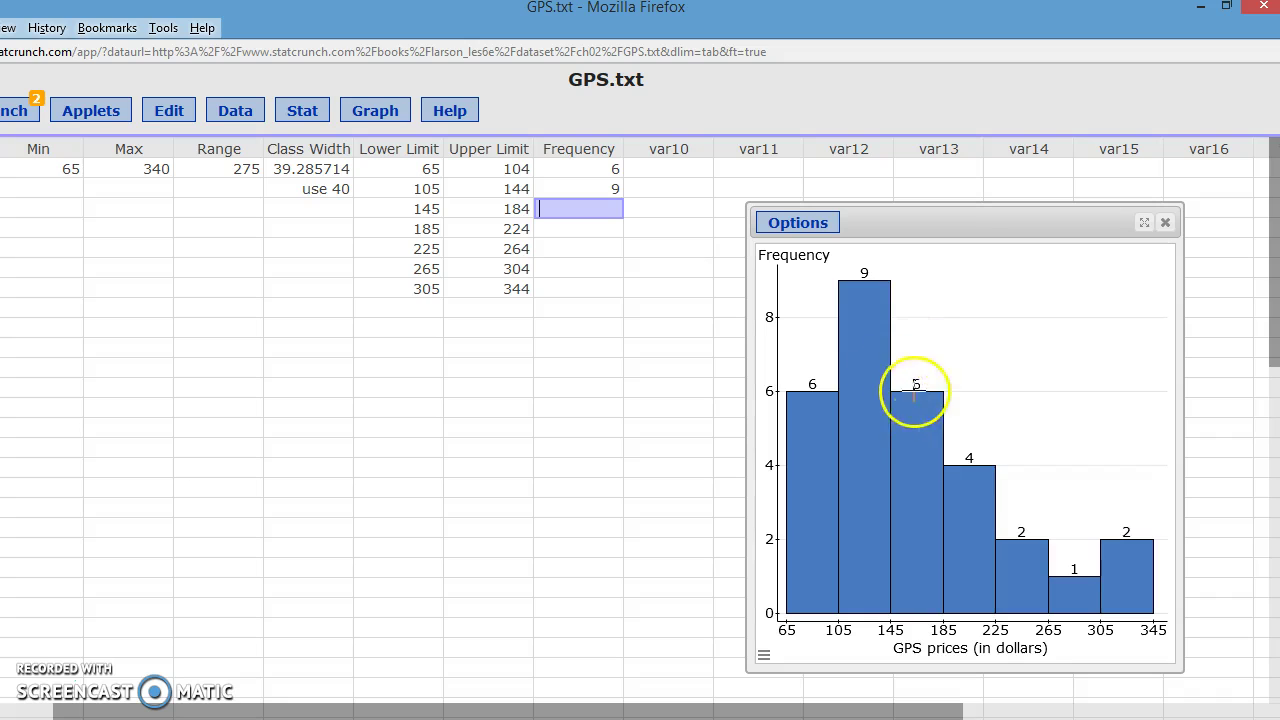
text(6)
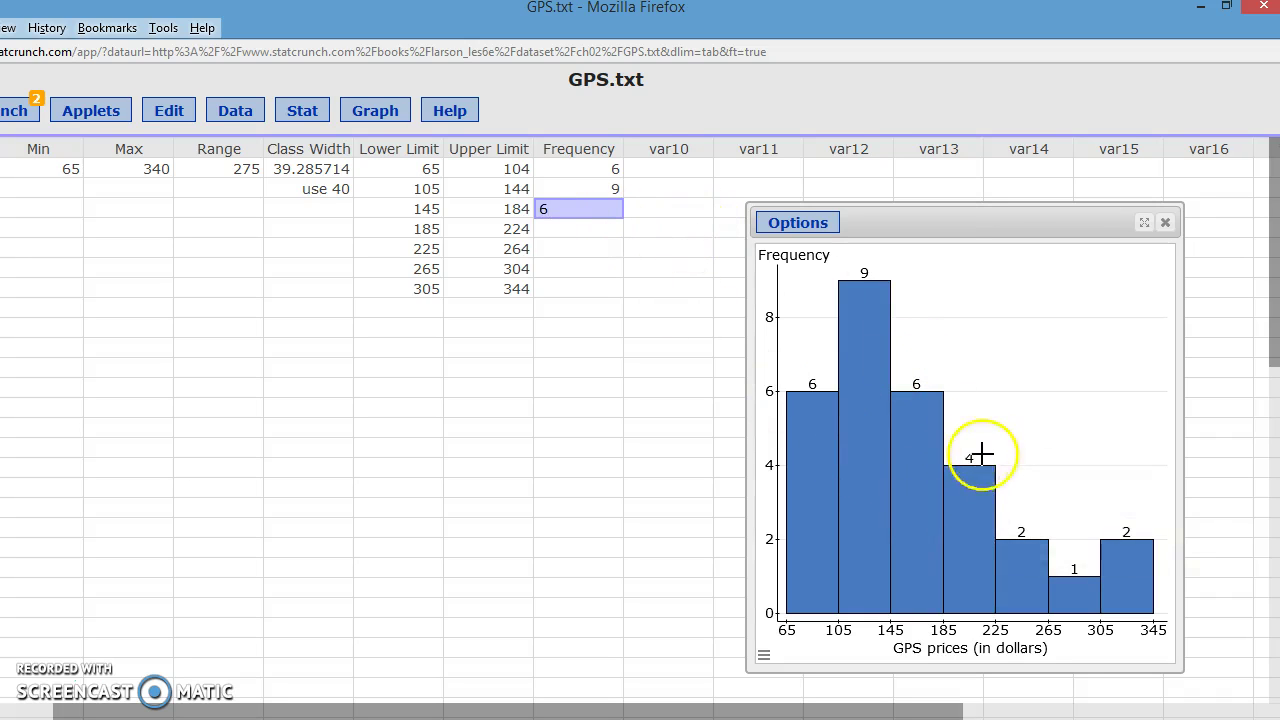
click(590, 227)
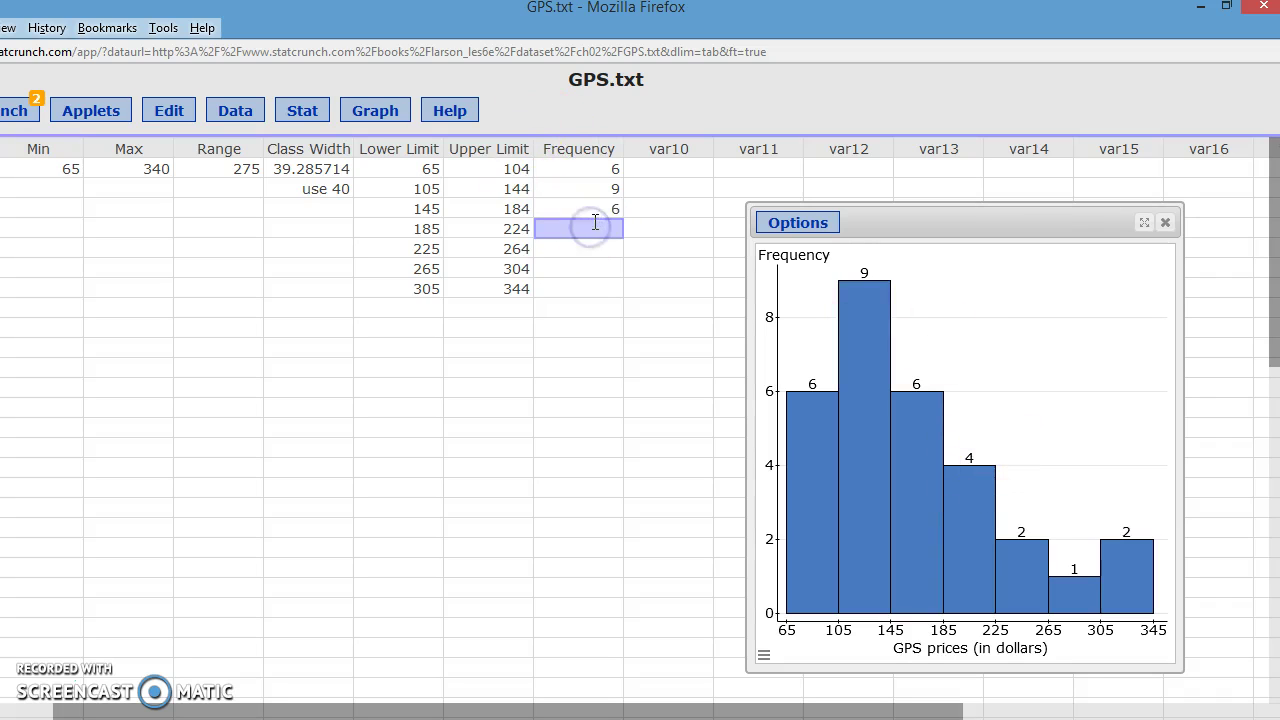
text(4)
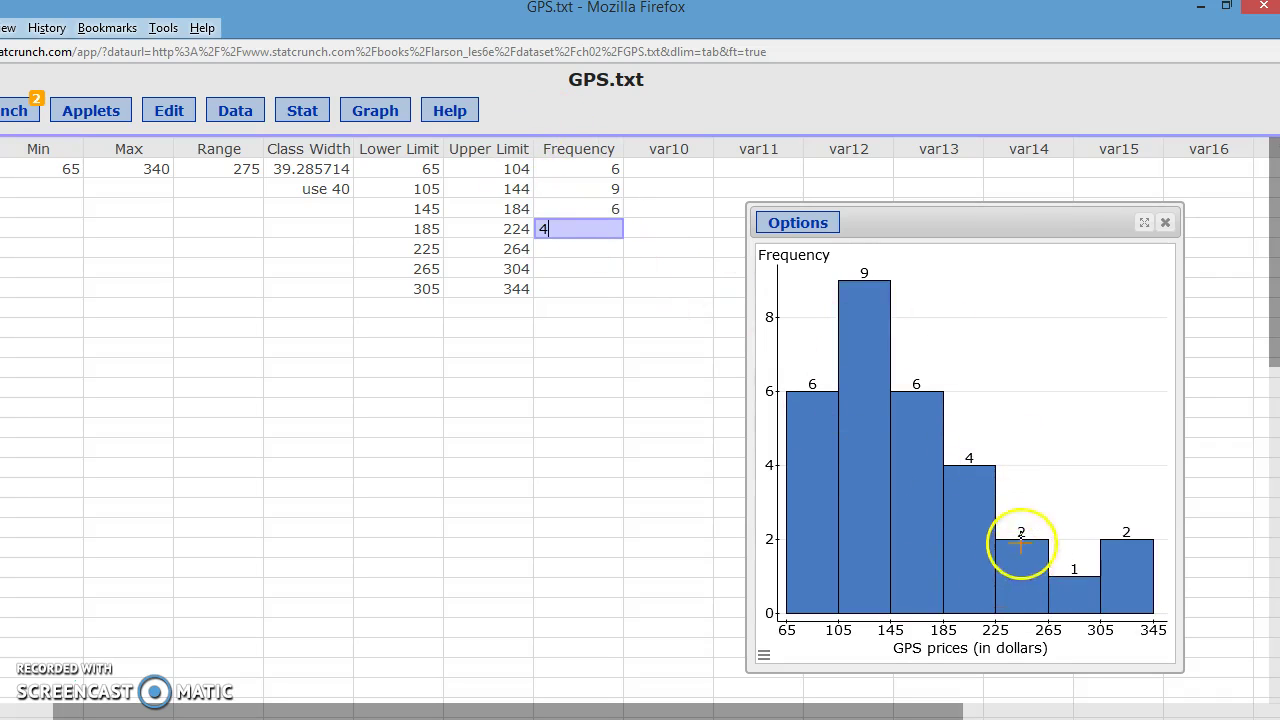
click(582, 249)
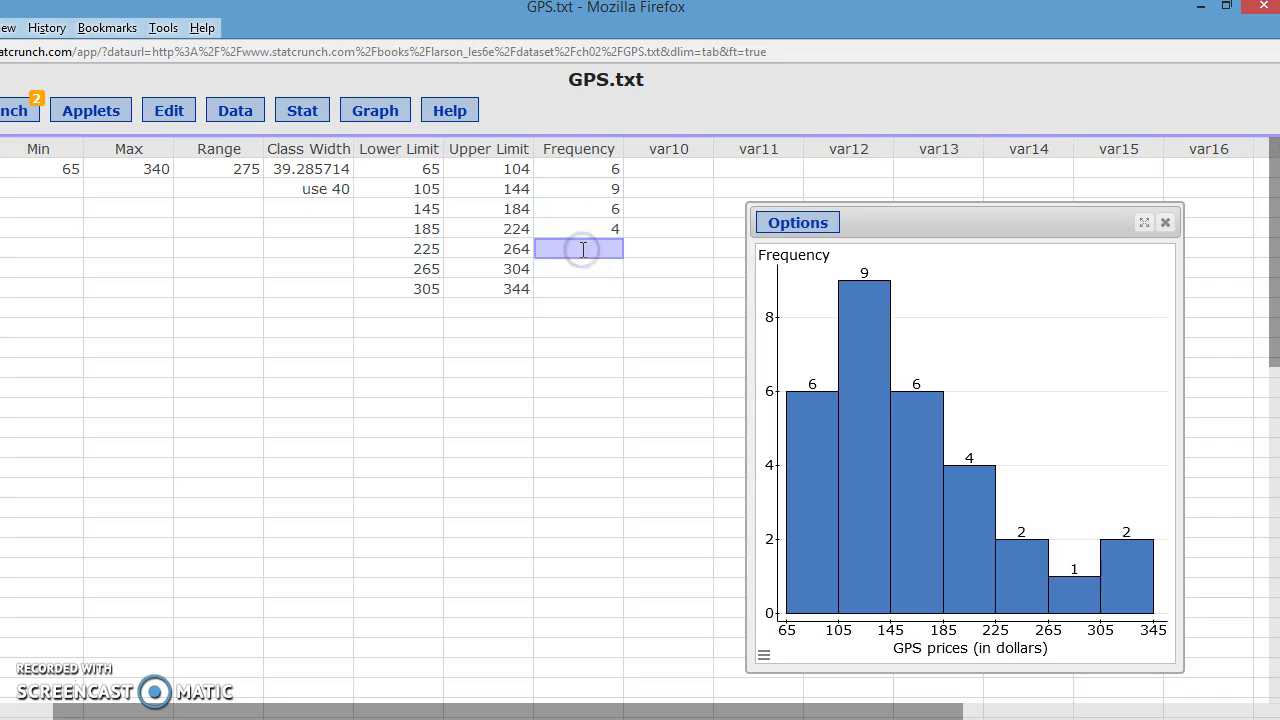
Check the histogram bar, then enter frequencies 2, 1 and 2 for the last classes
text(2)
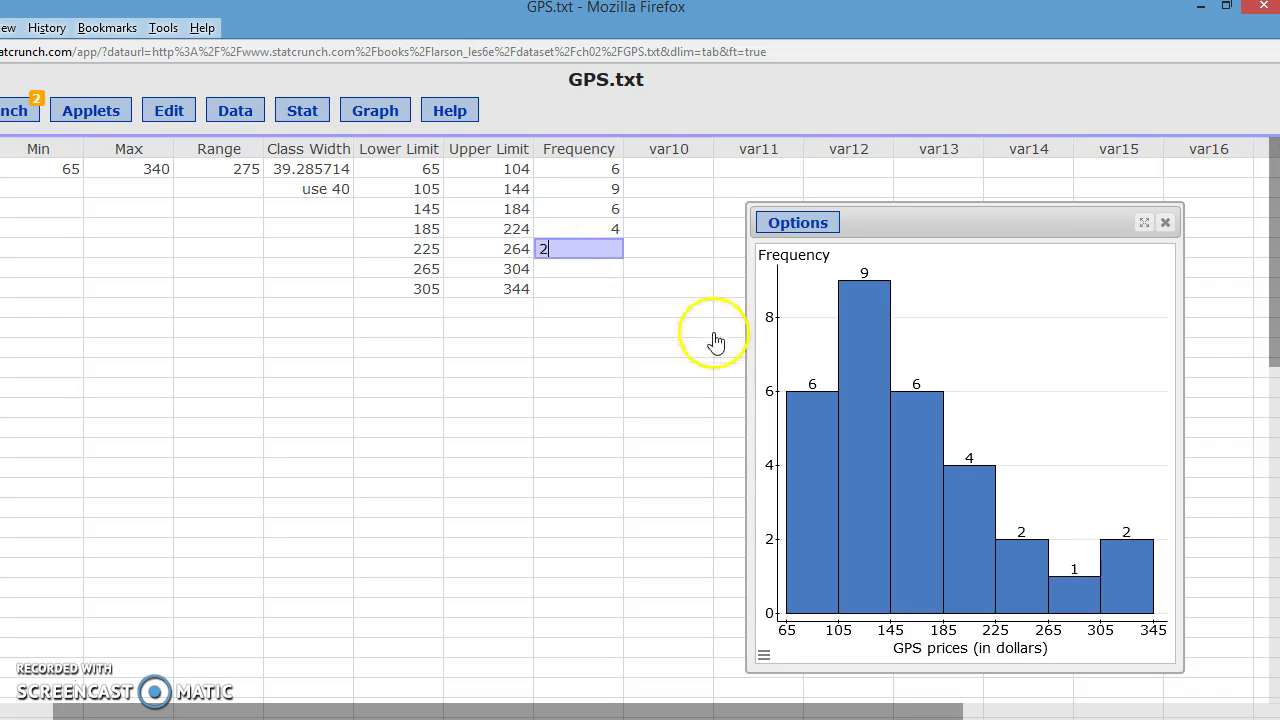
click(1073, 594)
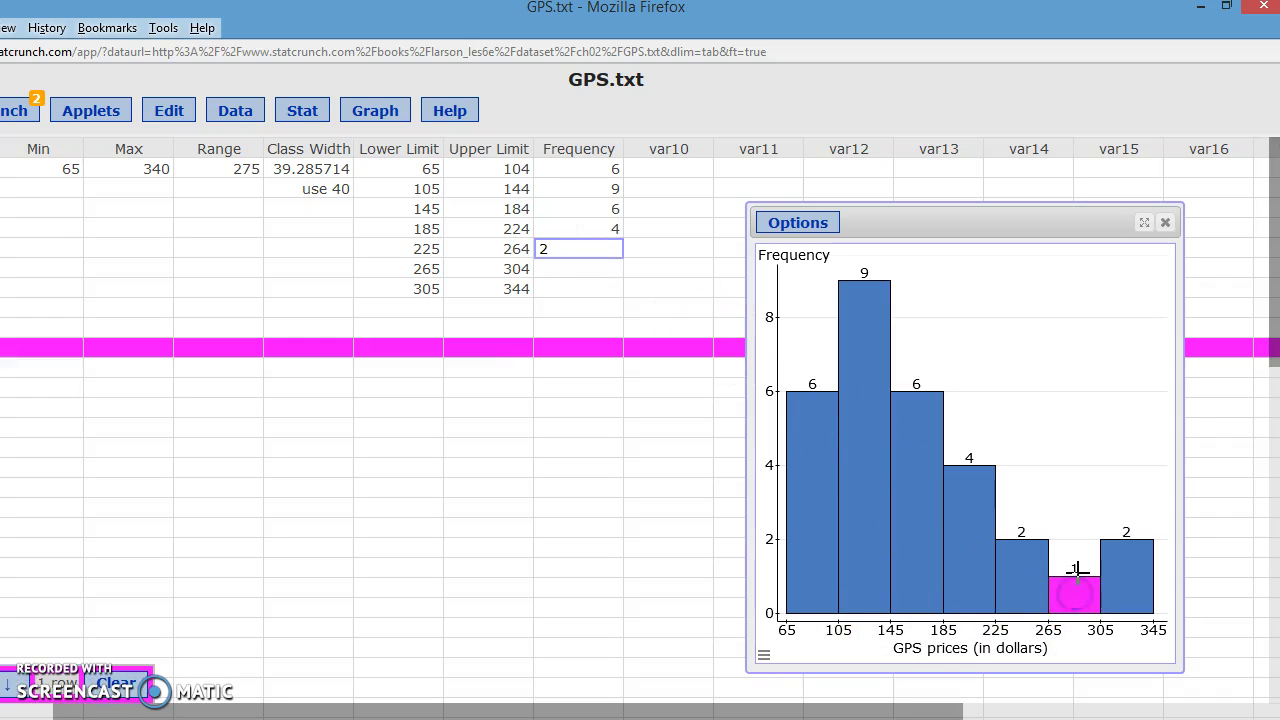
click(580, 268)
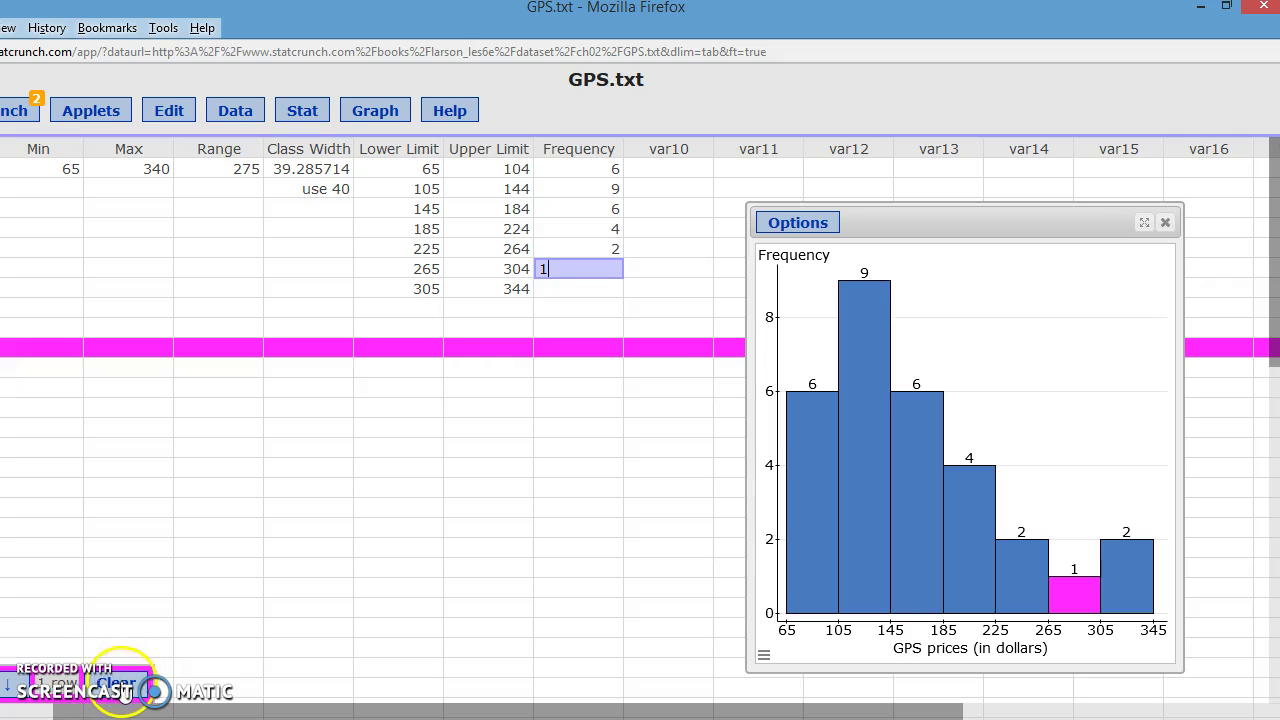
click(118, 688)
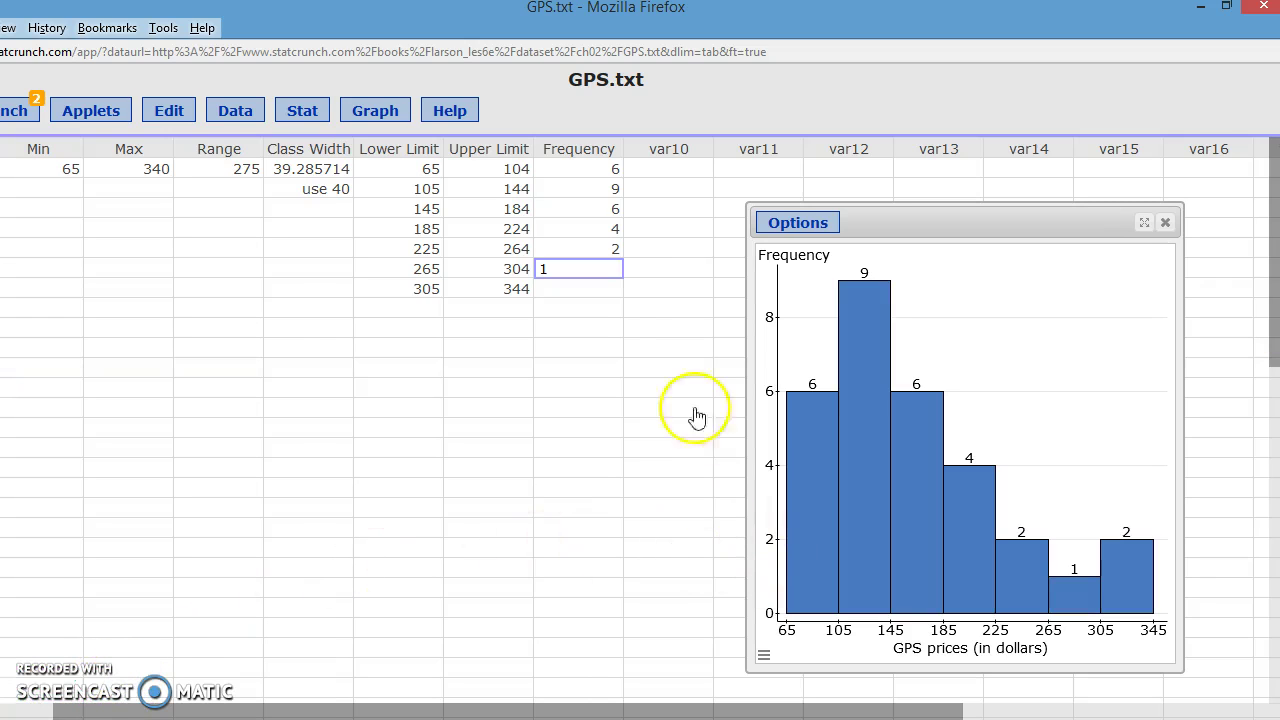
click(586, 290)
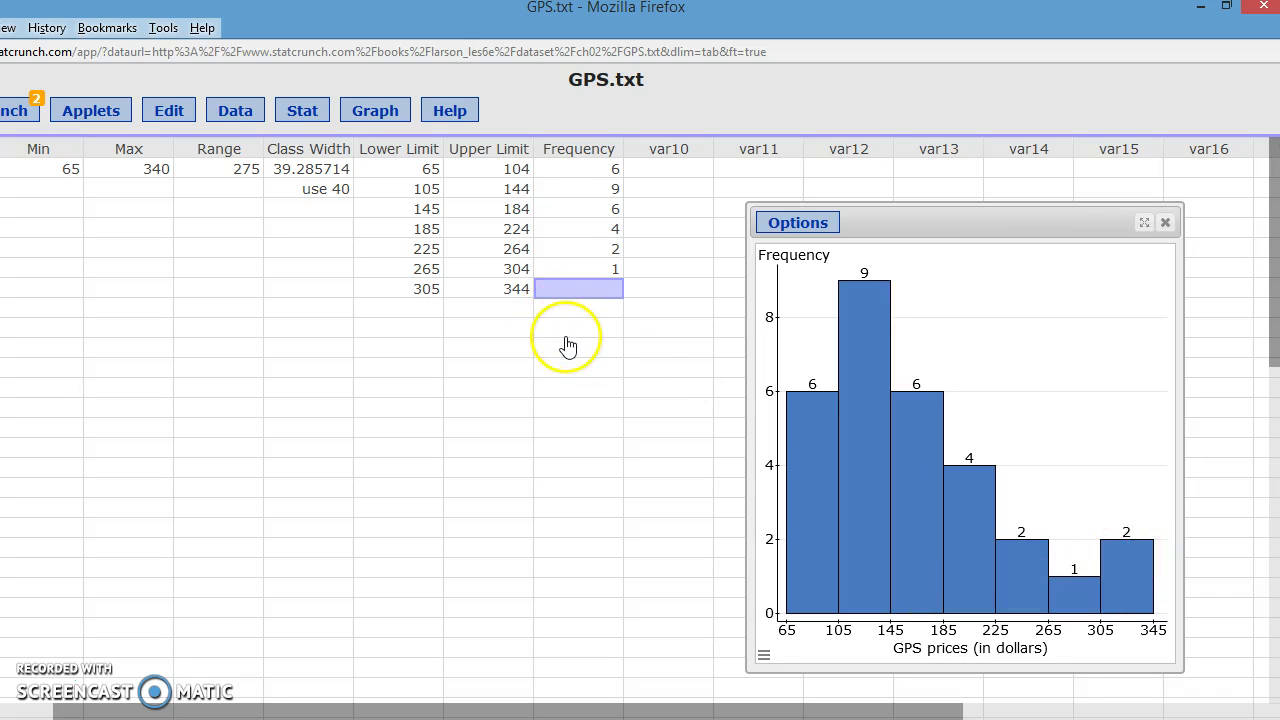
text(2)
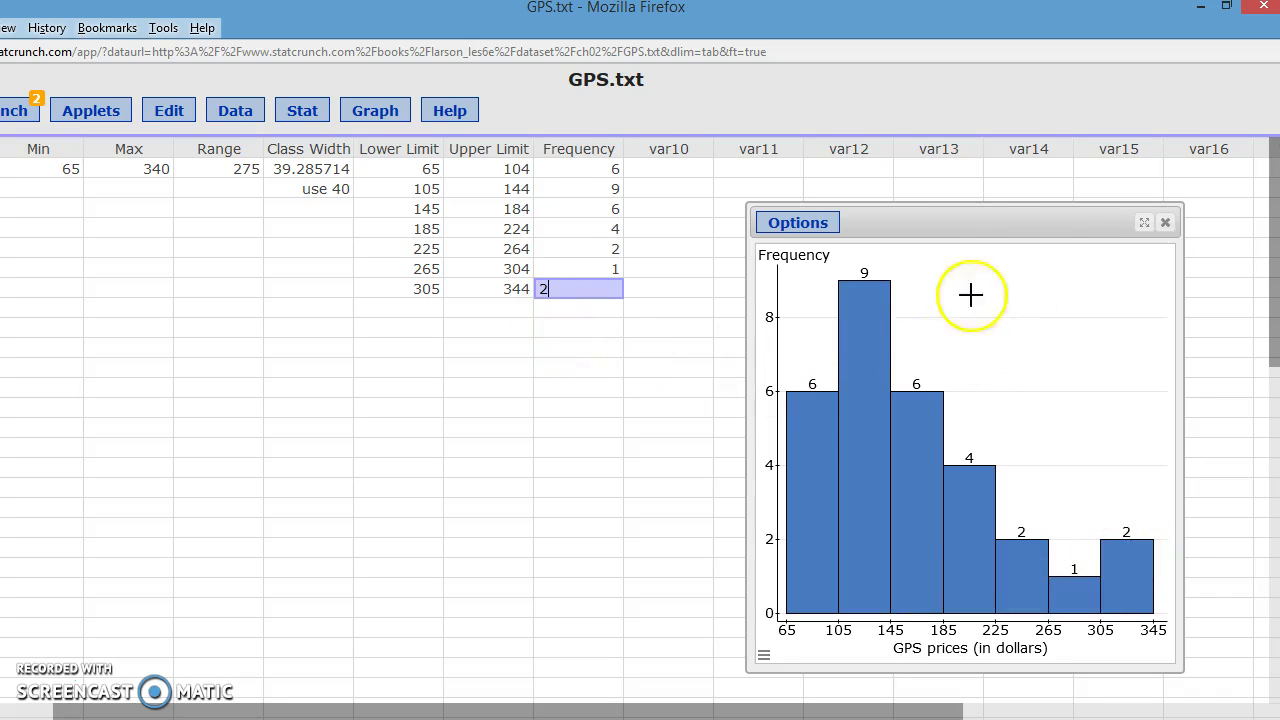
Move the histogram window aside and close it
click(800, 224)
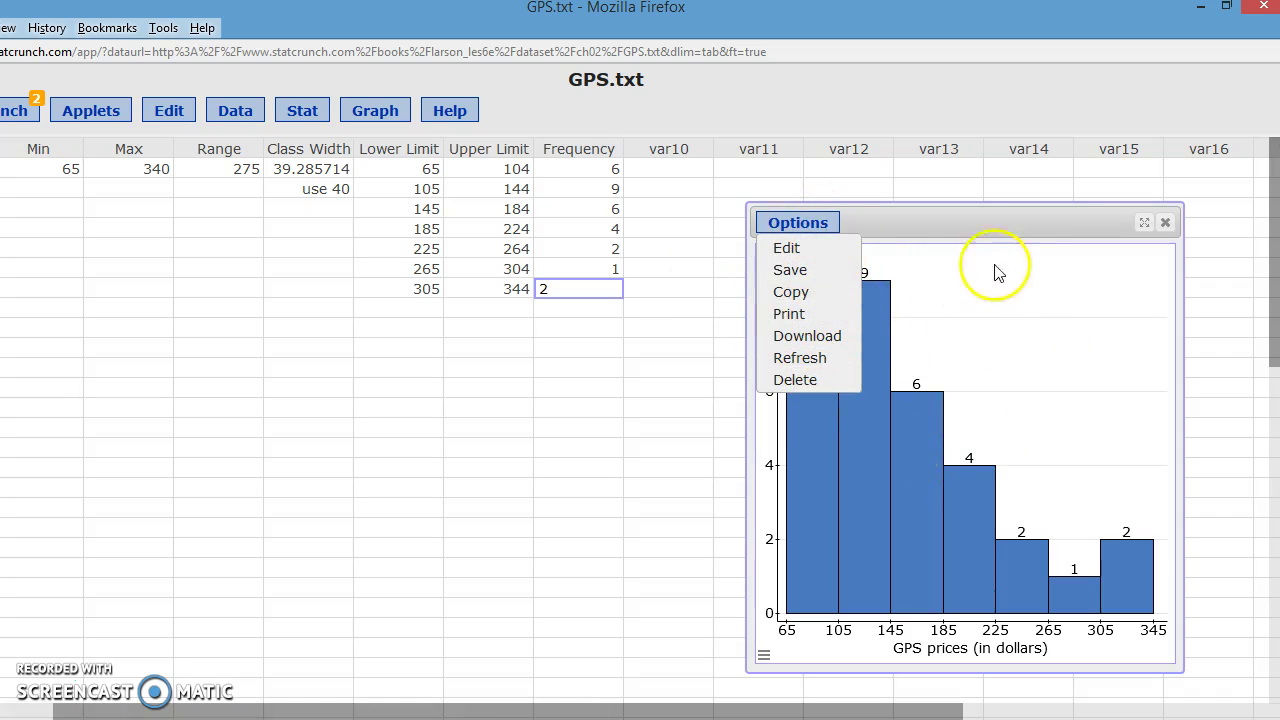
click(970, 228)
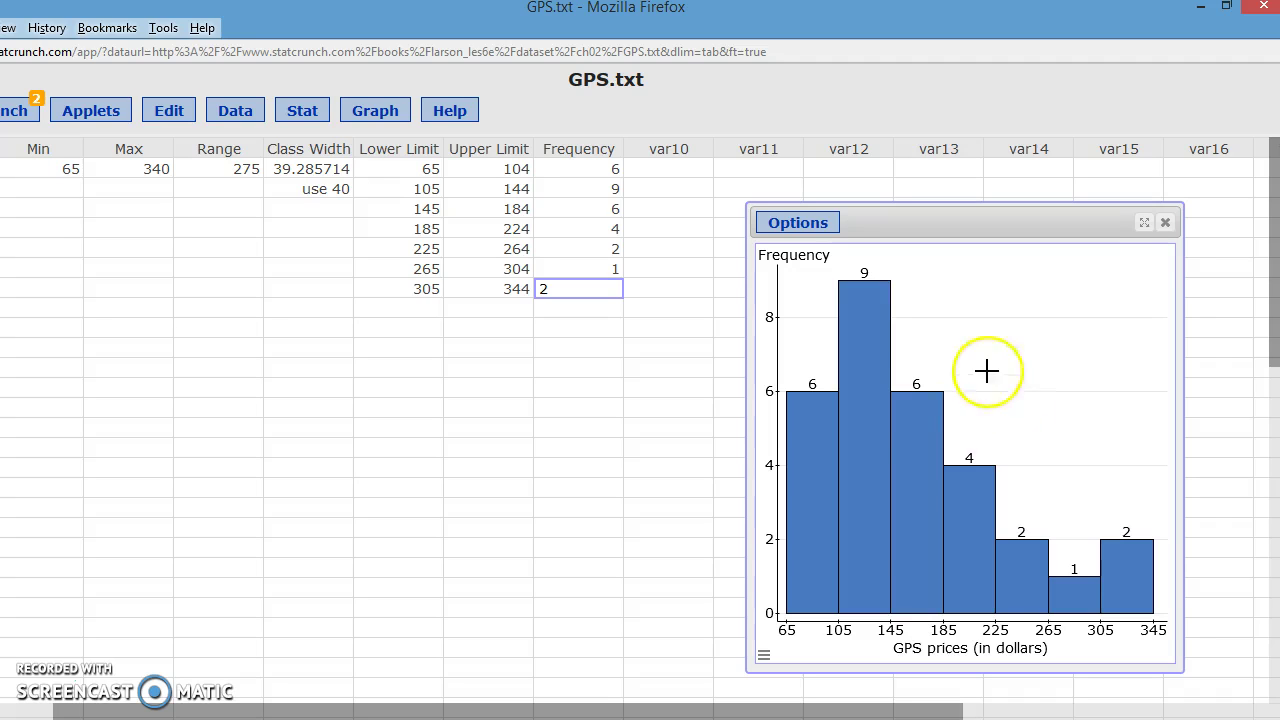
drag(994, 434, 960, 255)
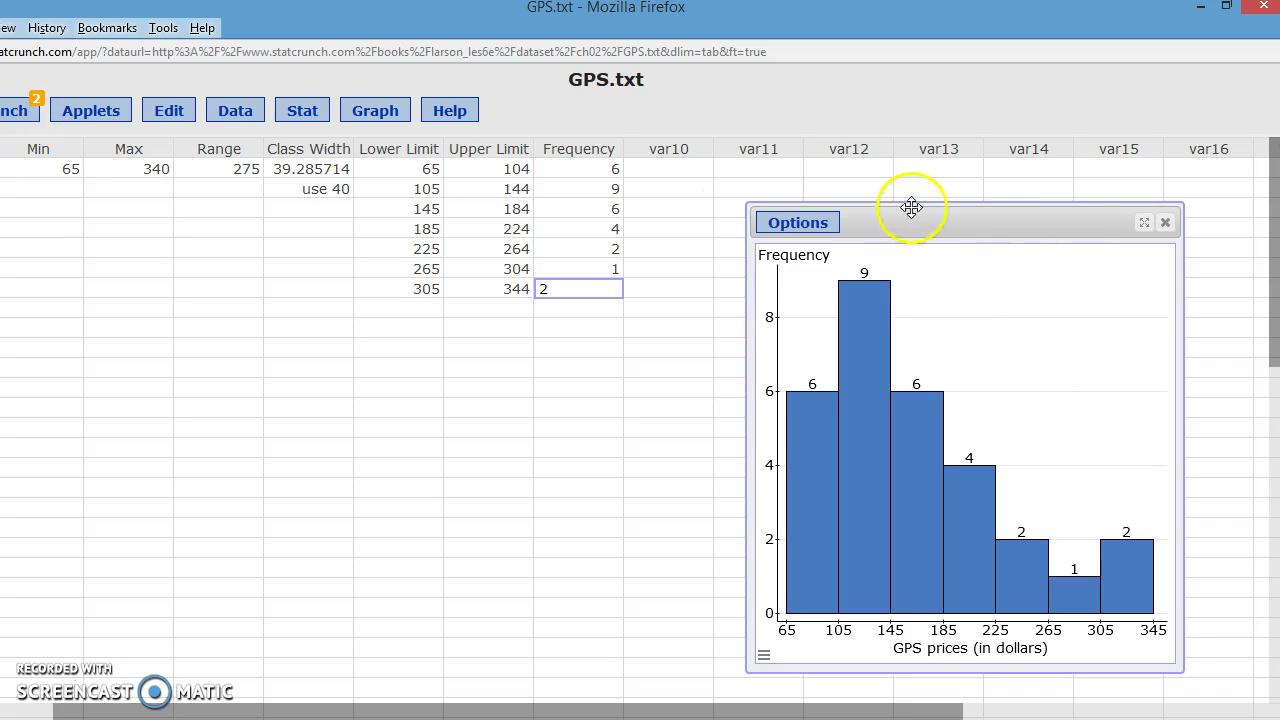
click(1165, 223)
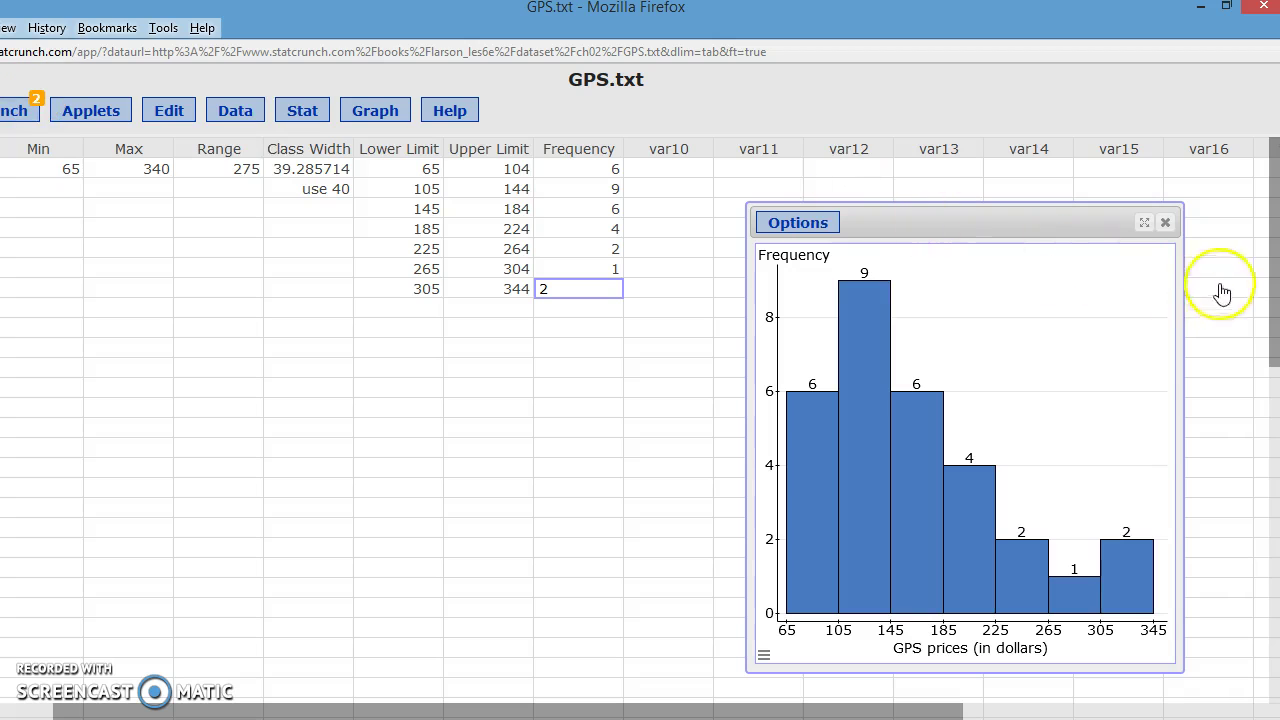
click(1168, 225)
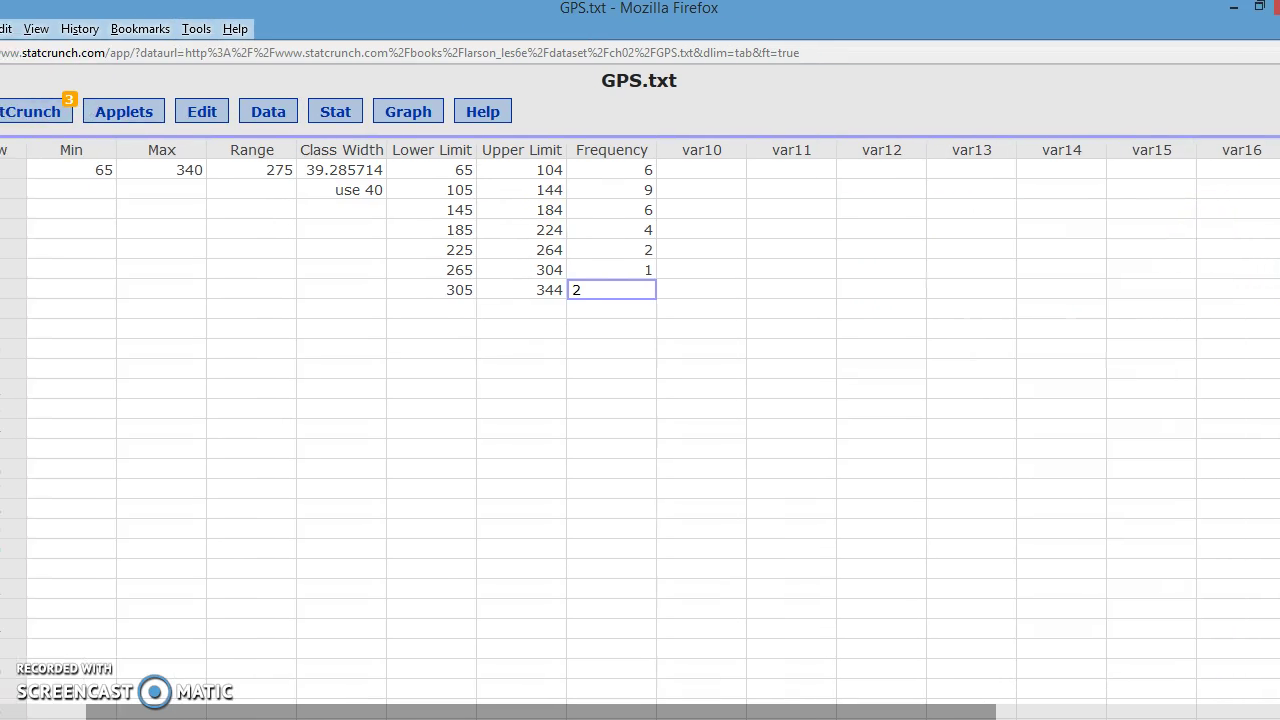
Reopen the Histogram result from the Results list, then close it again
click(215, 52)
click(64, 108)
mouse_move(130, 158)
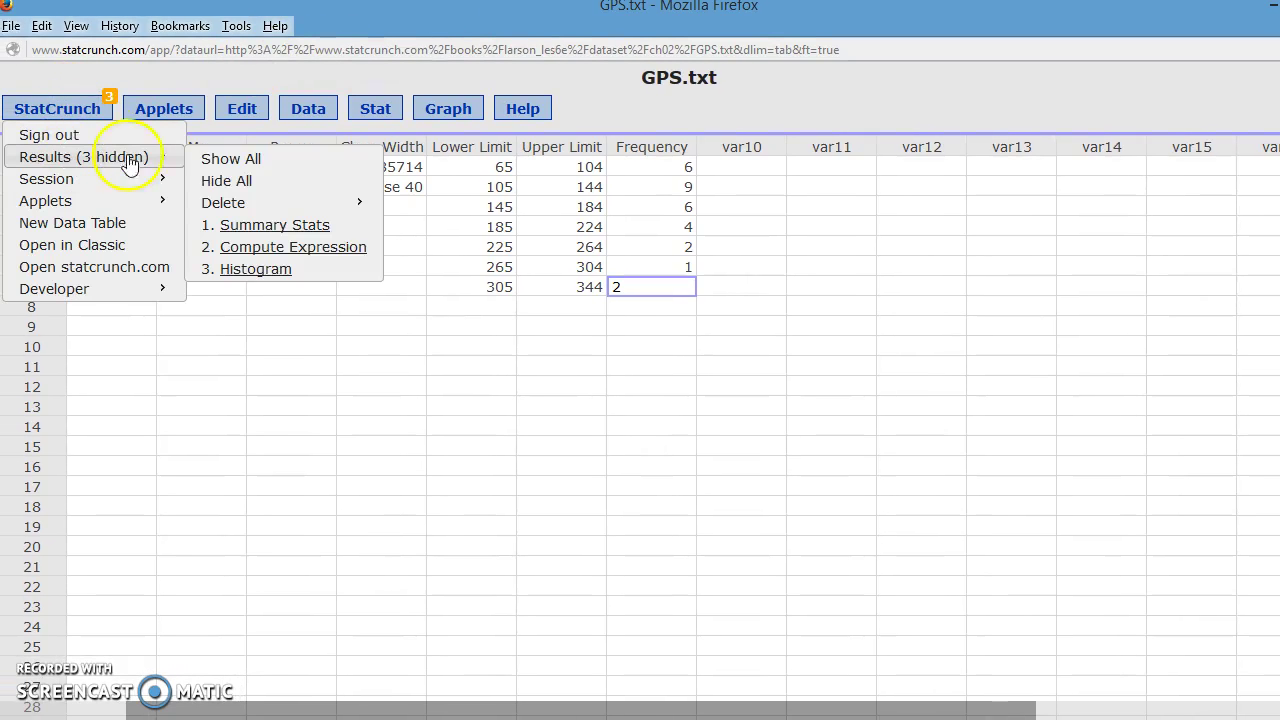
click(256, 269)
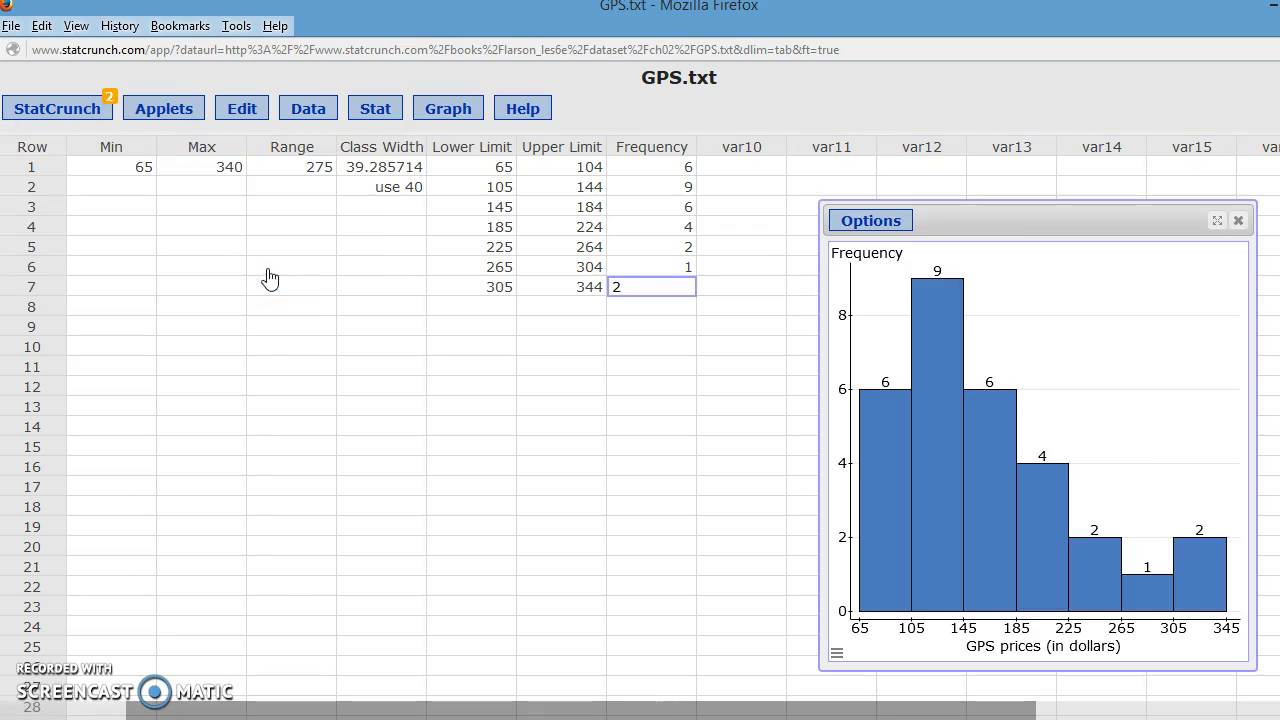
drag(943, 391, 1205, 228)
click(1240, 228)
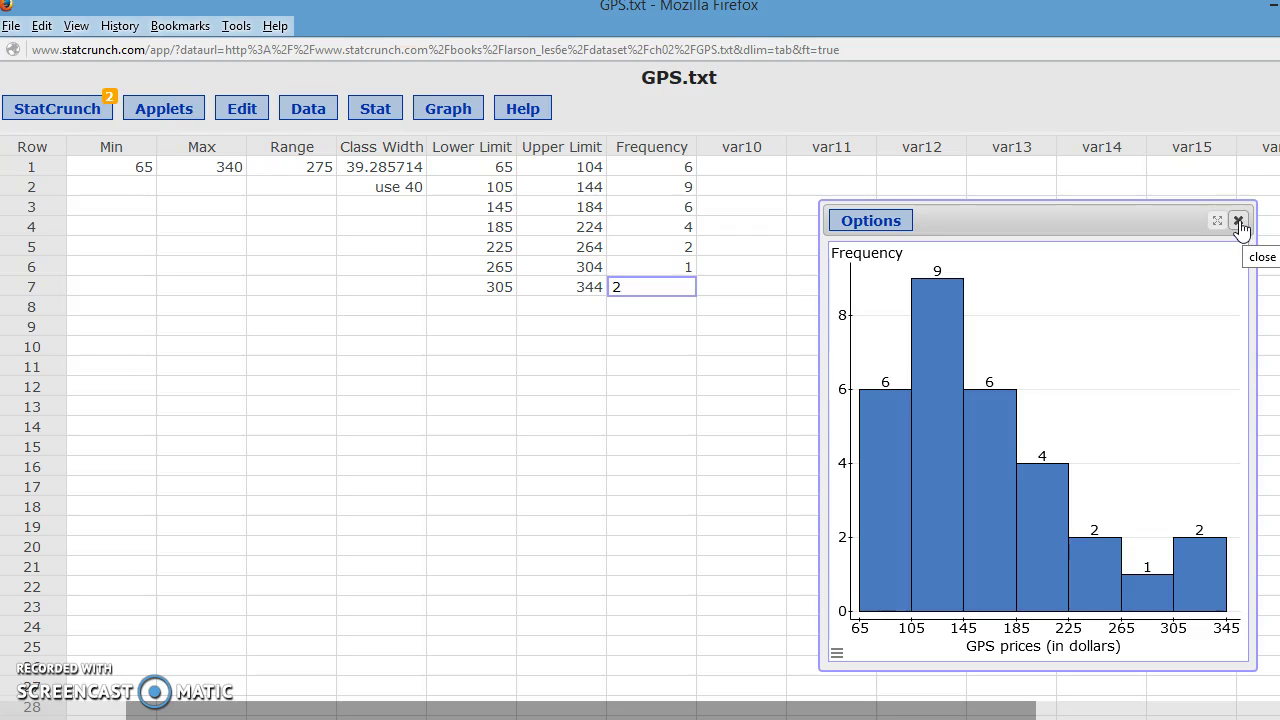
click(1240, 226)
click(1014, 305)
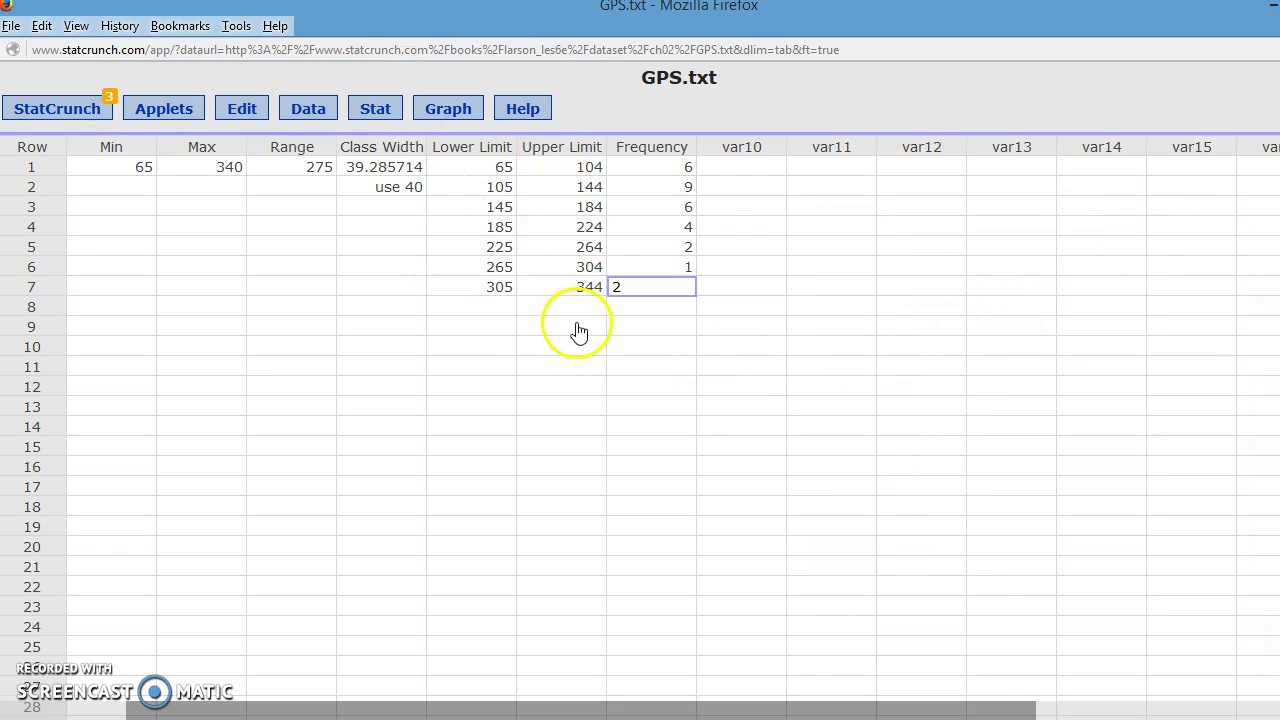
Commit the last frequency of 2 and build sum(Frequency) in a Compute Expression dialog
click(768, 287)
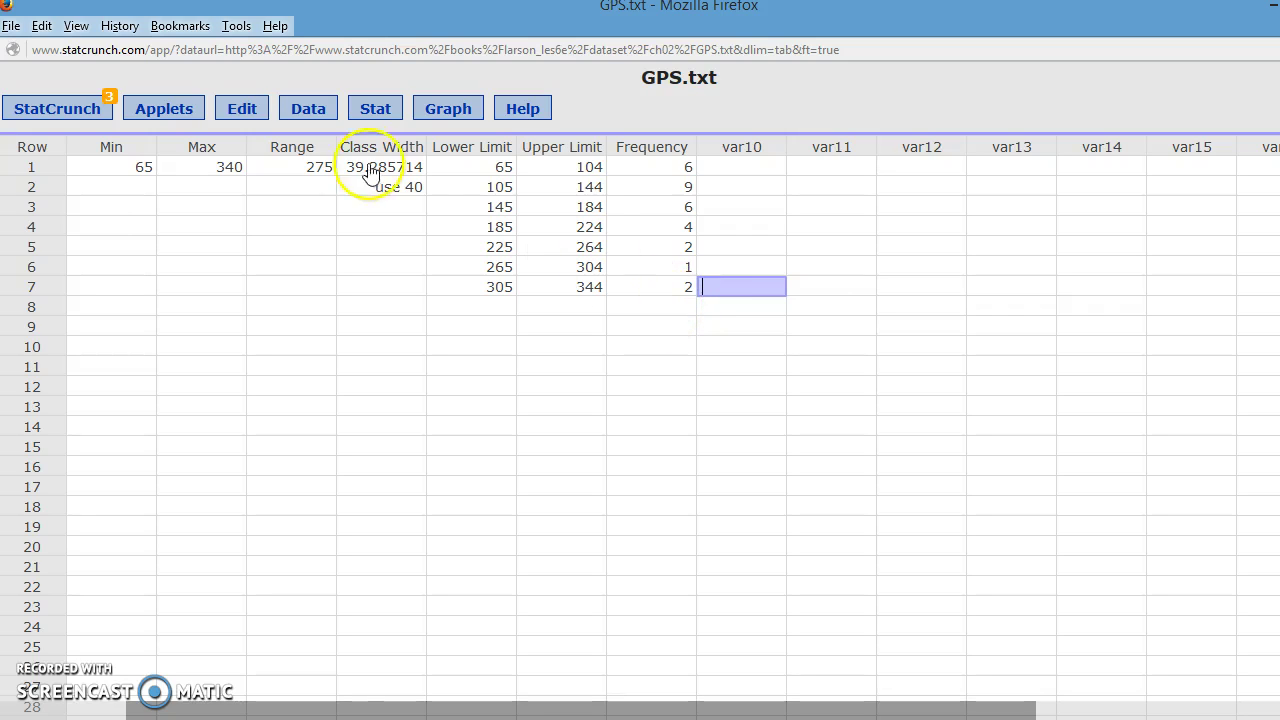
click(309, 110)
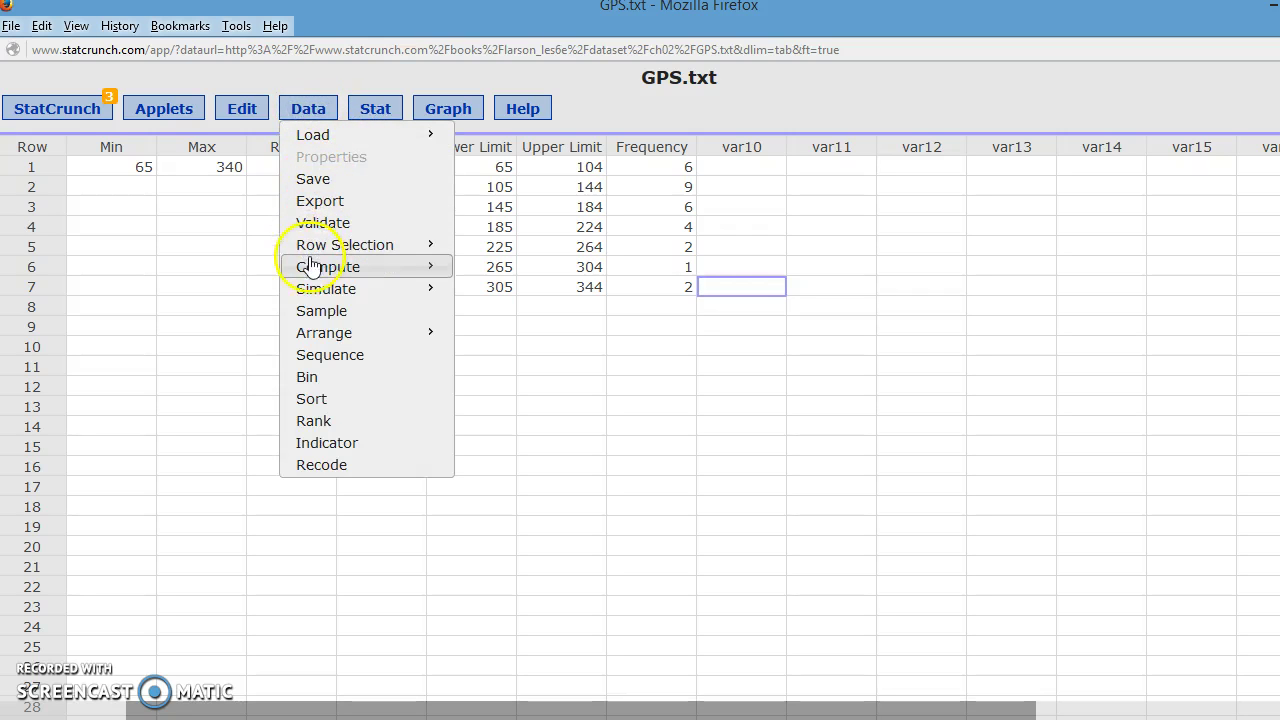
mouse_move(313, 270)
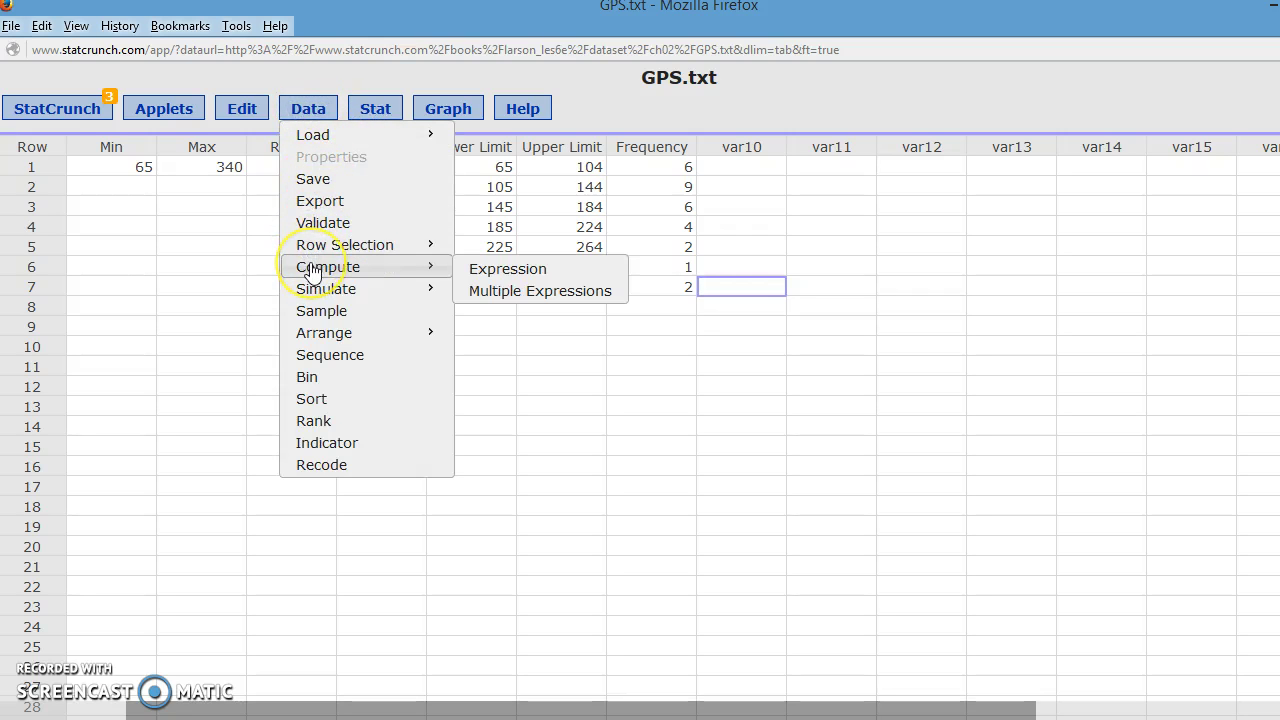
click(500, 270)
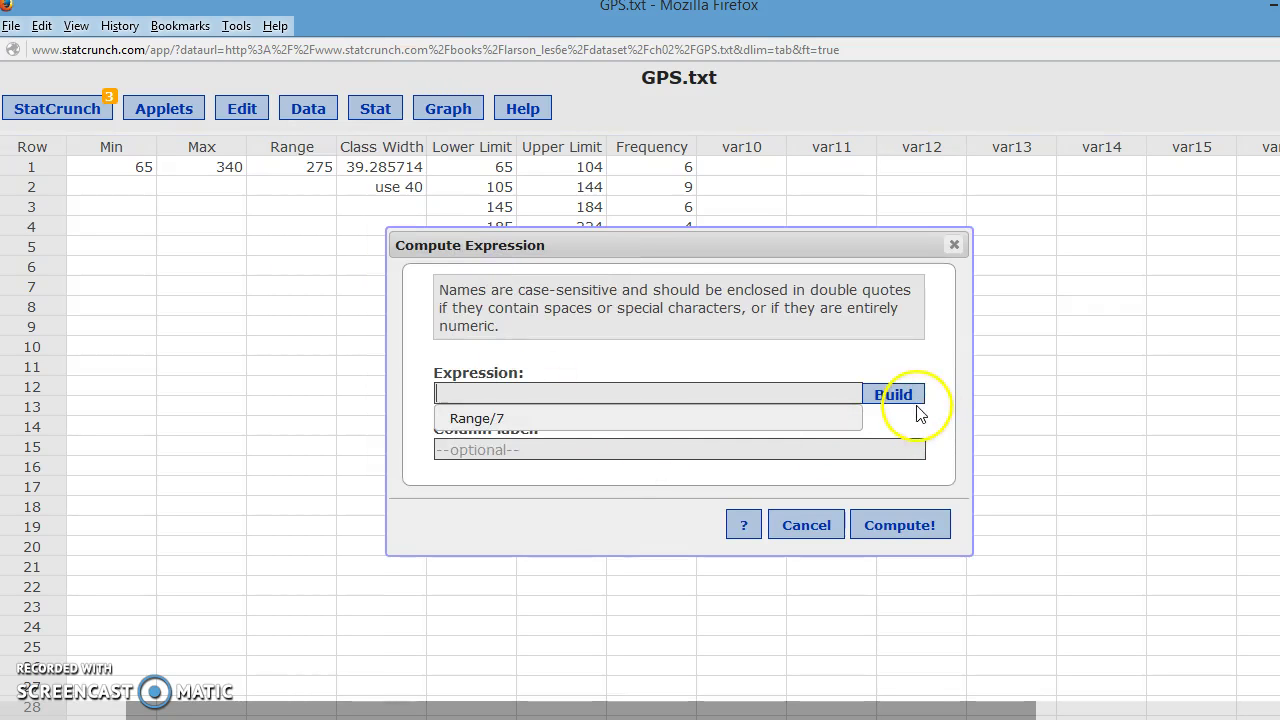
click(890, 398)
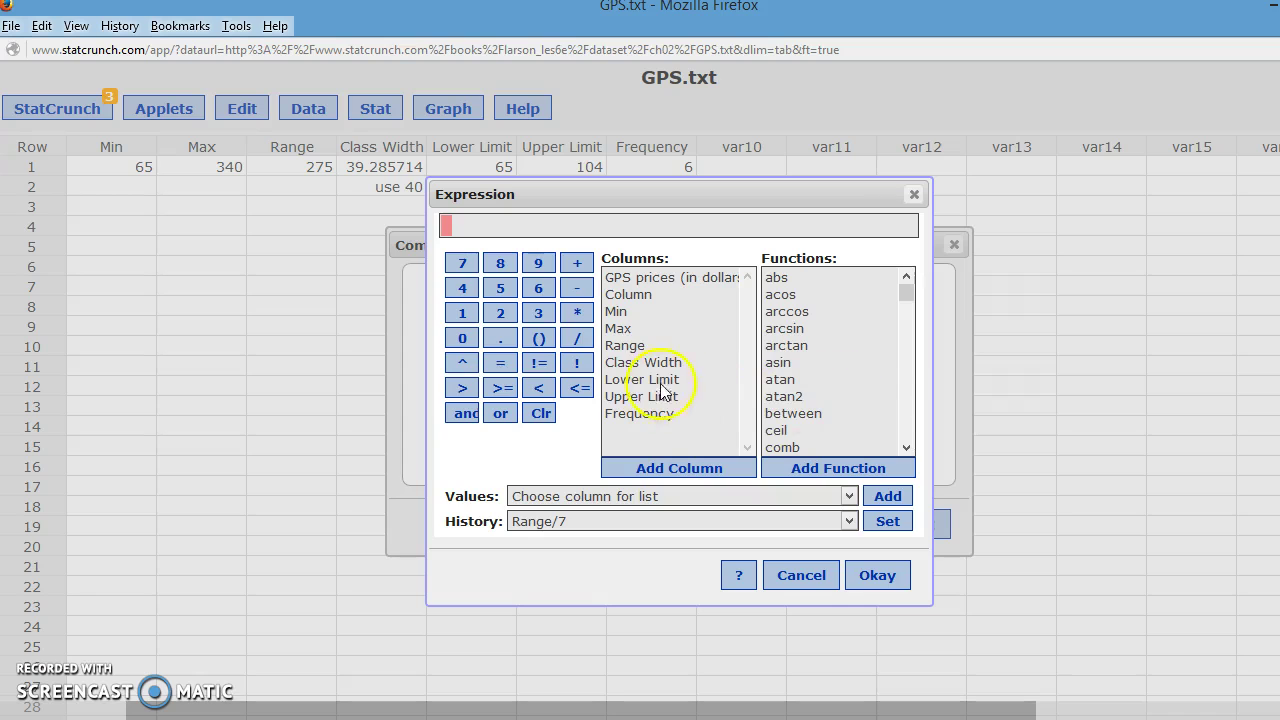
click(909, 442)
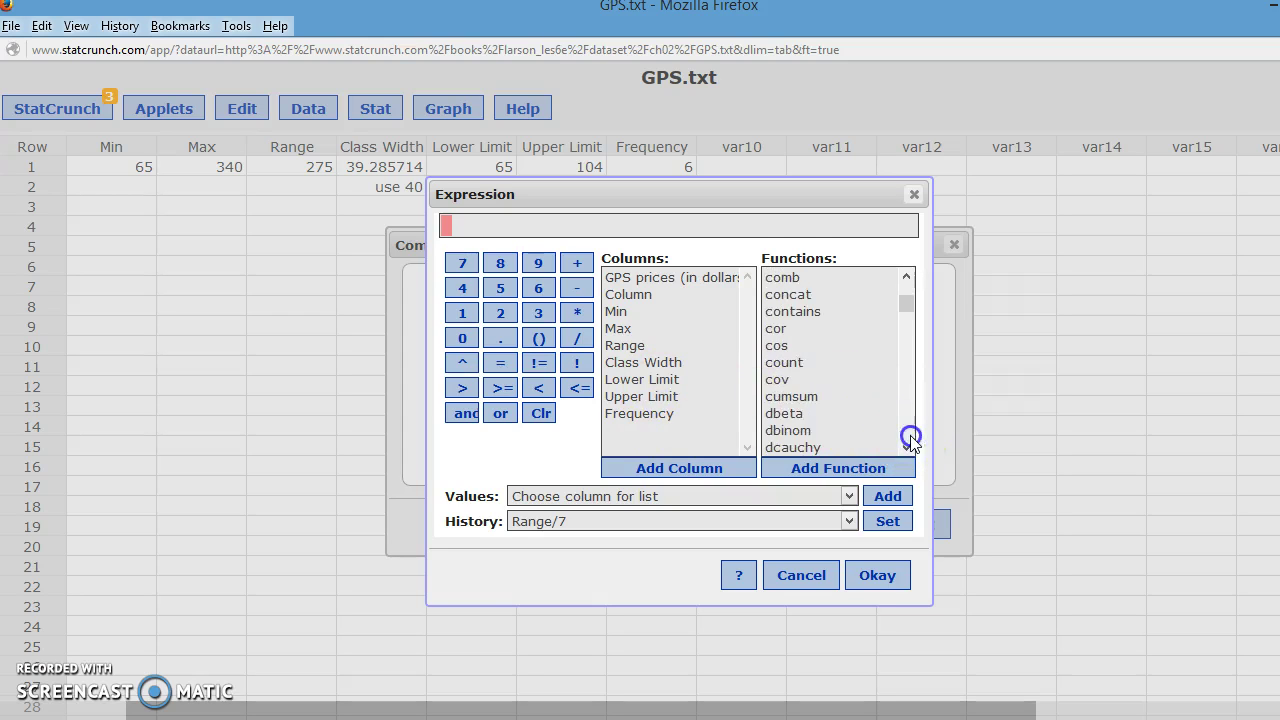
drag(910, 442, 912, 442)
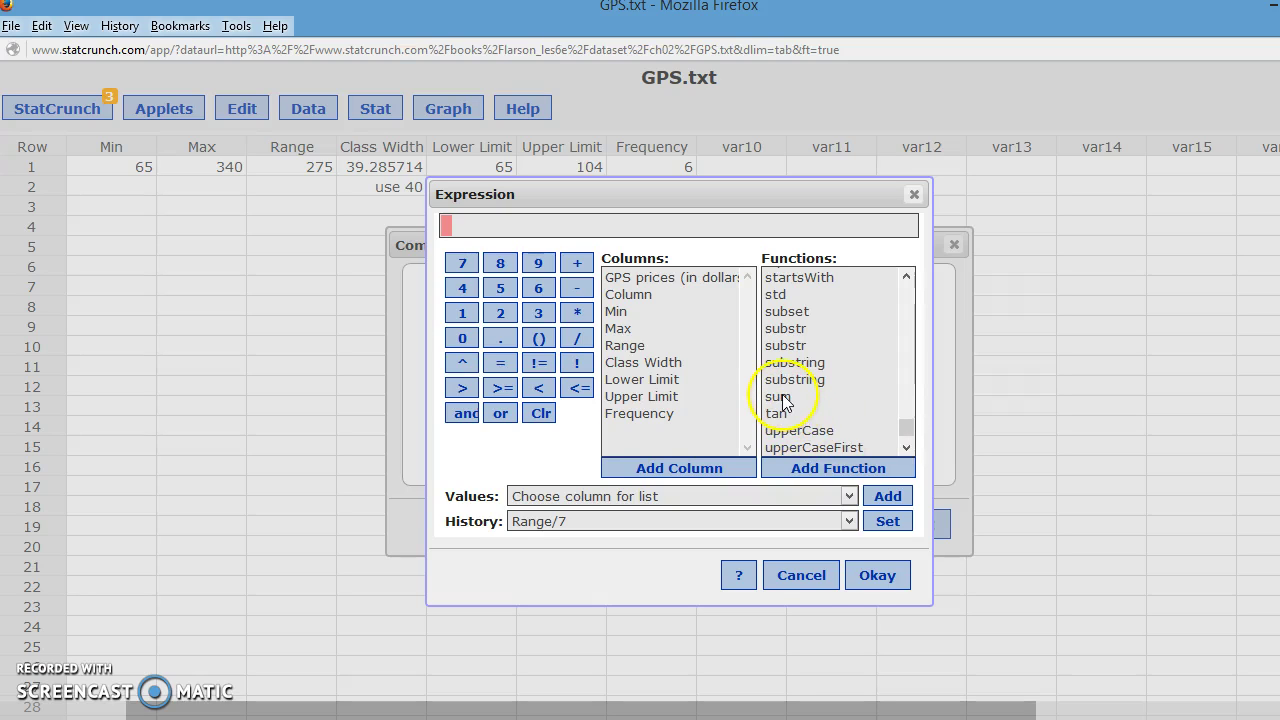
double_click(781, 398)
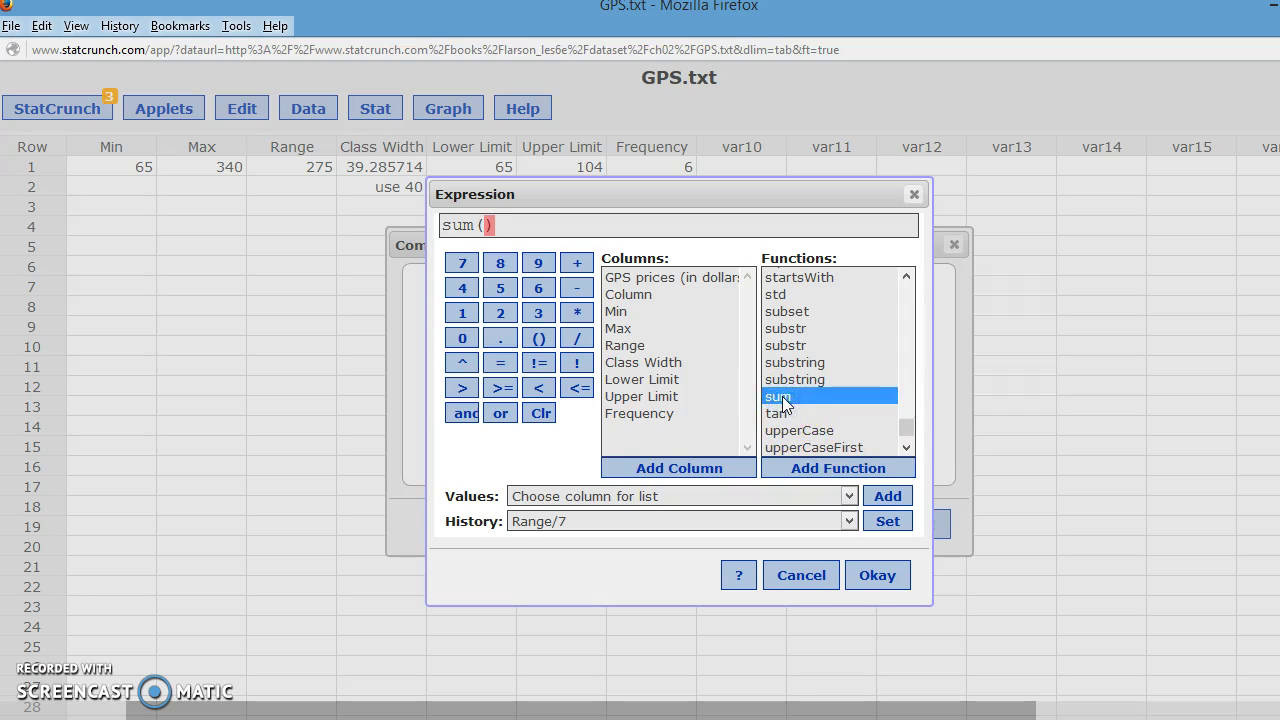
double_click(640, 415)
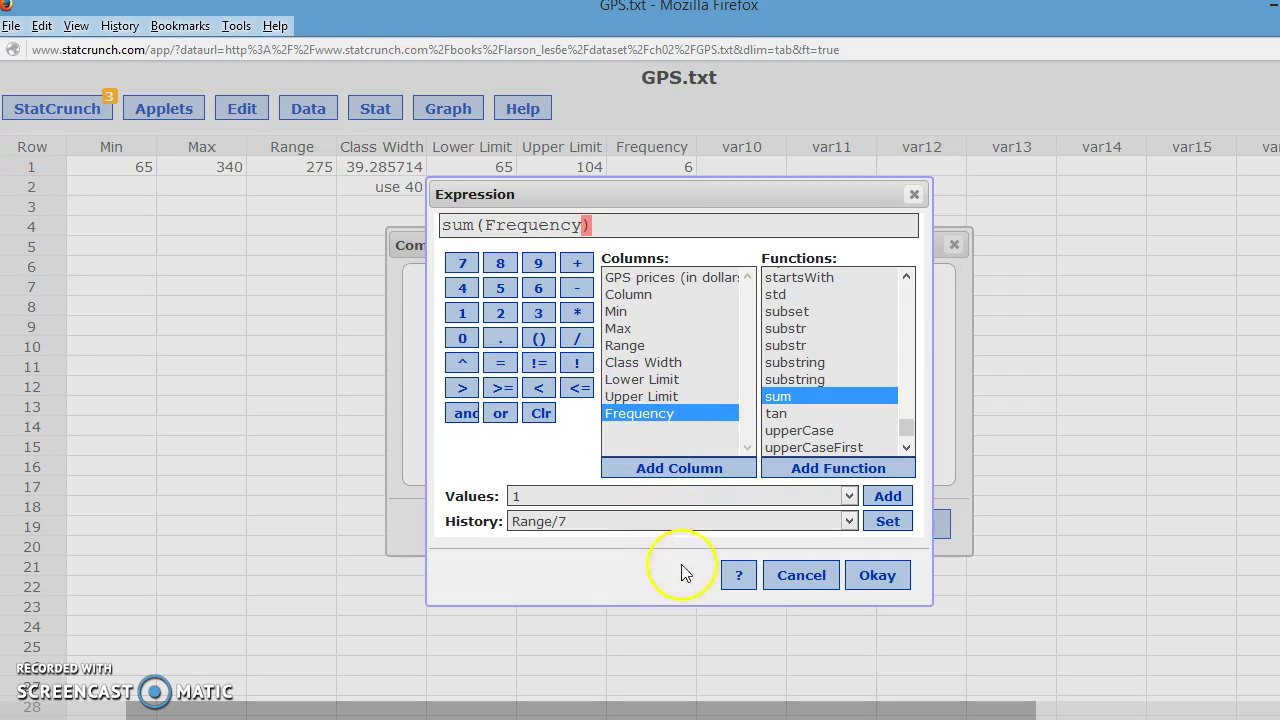
click(876, 578)
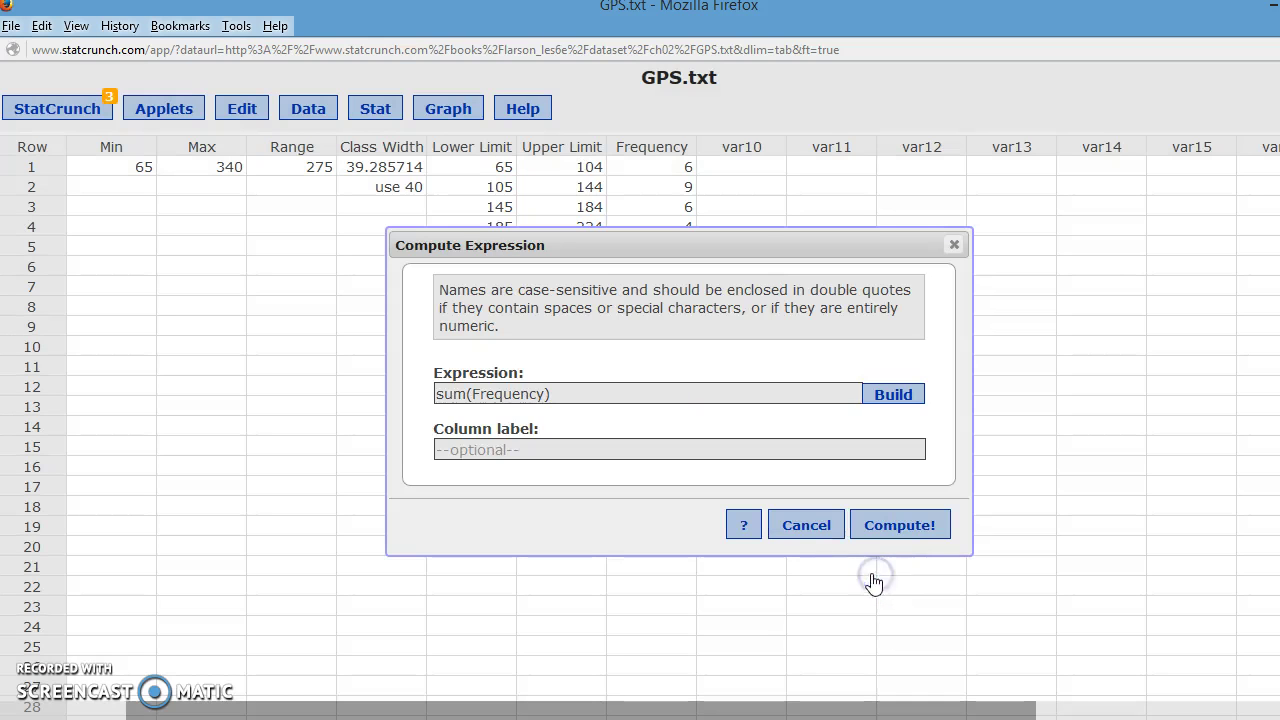
Compute the sum(Frequency) column totalling 30, then review its expression without recomputing
click(898, 527)
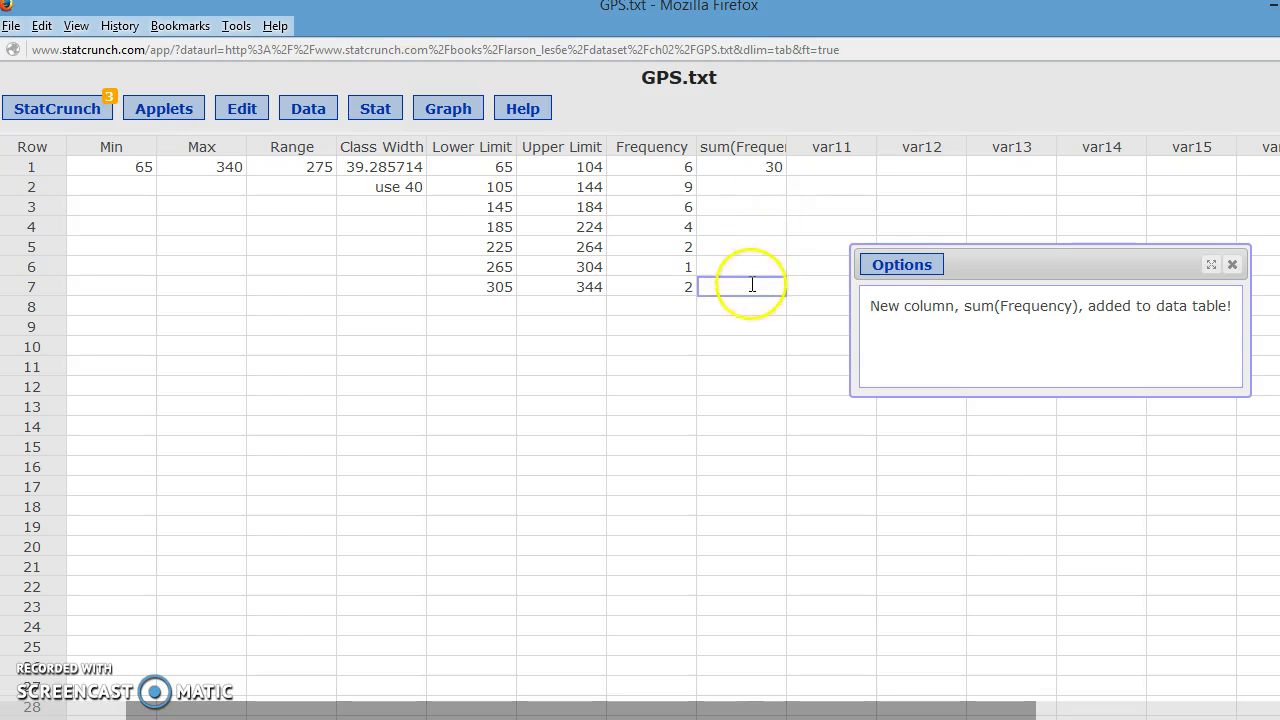
click(745, 149)
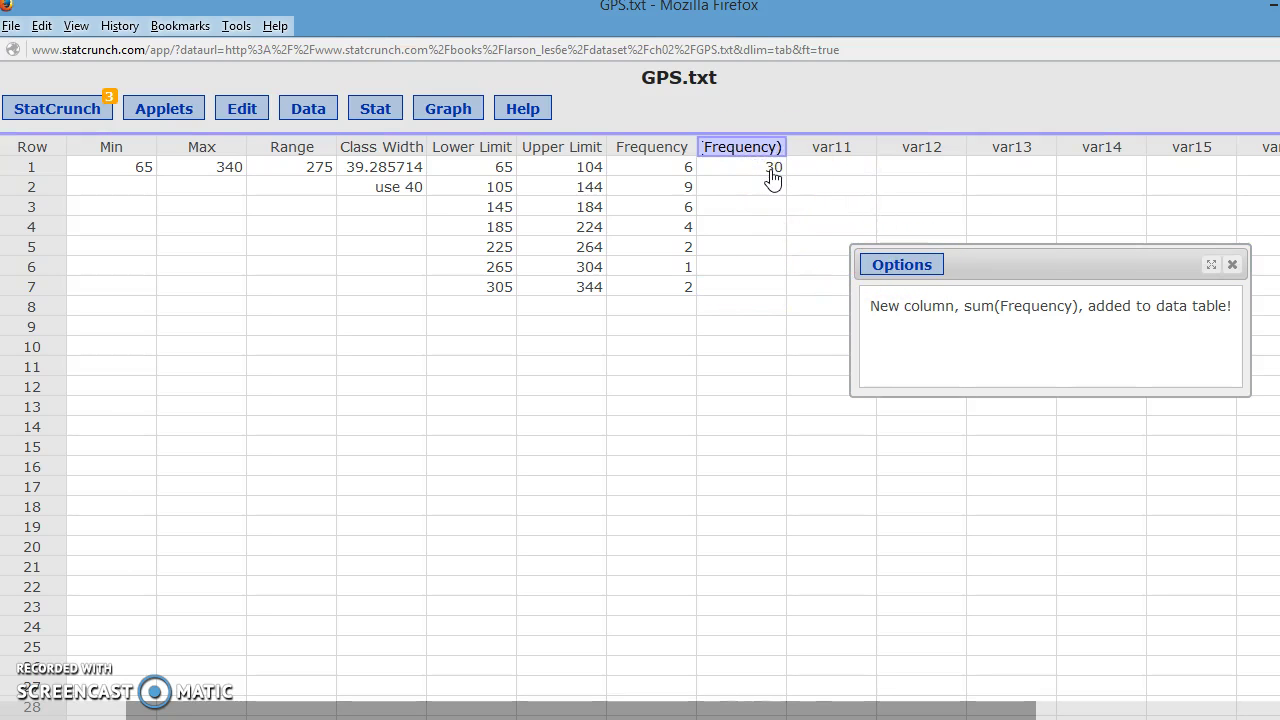
click(919, 266)
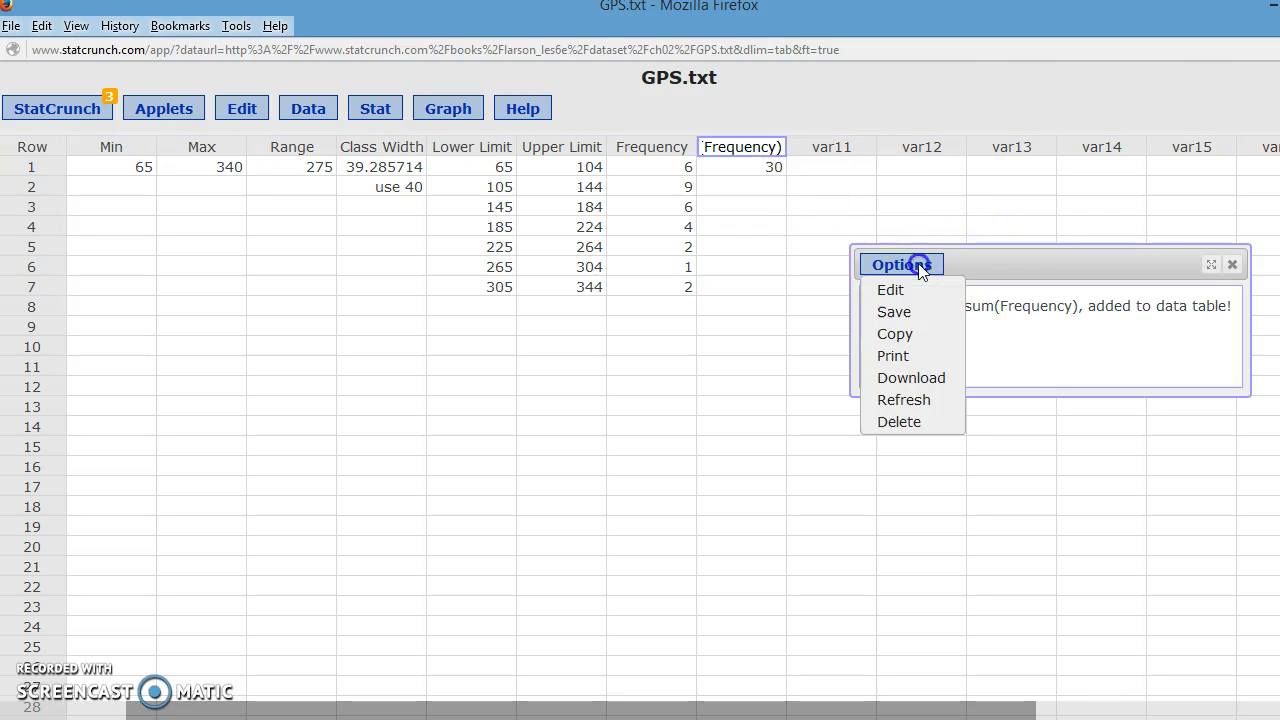
click(892, 289)
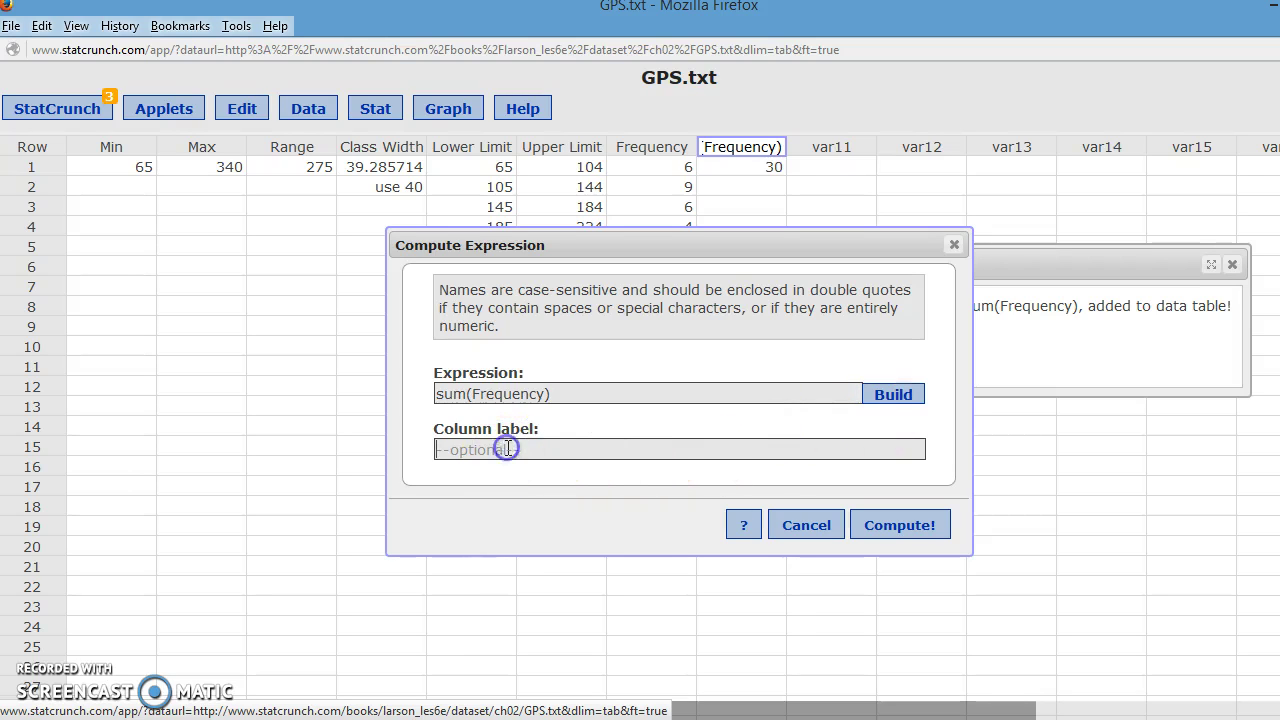
click(890, 398)
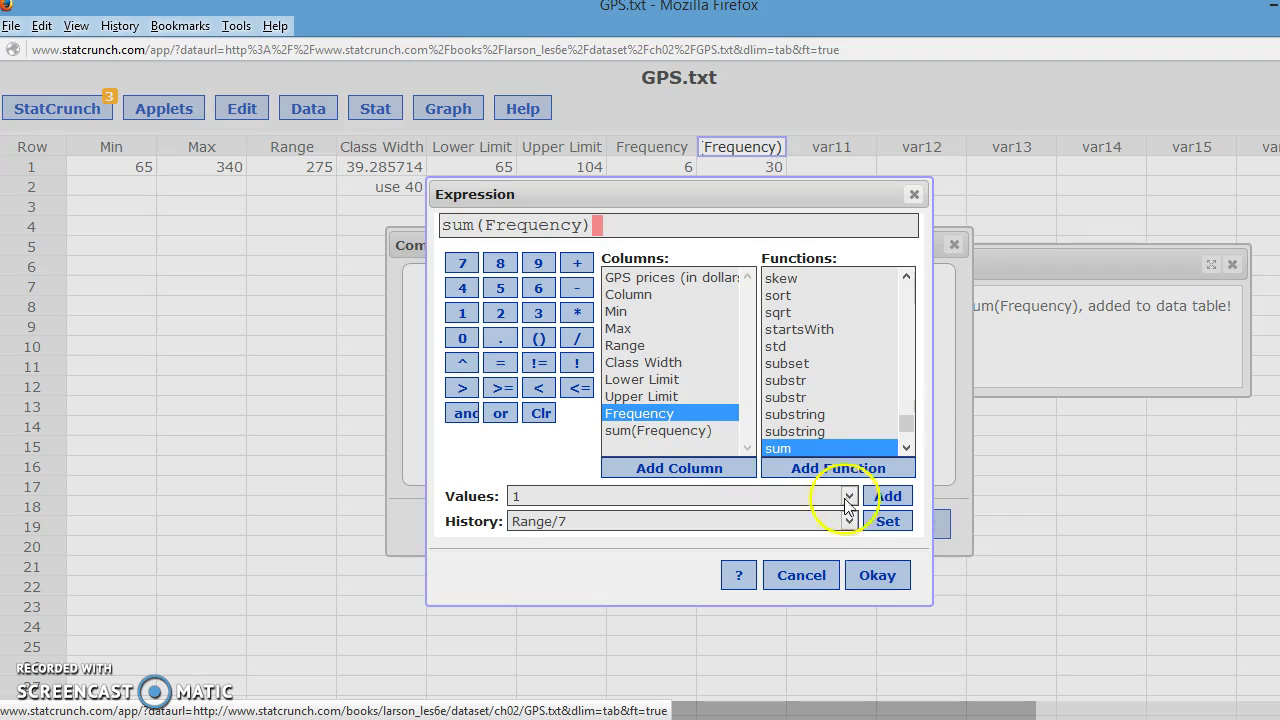
click(875, 585)
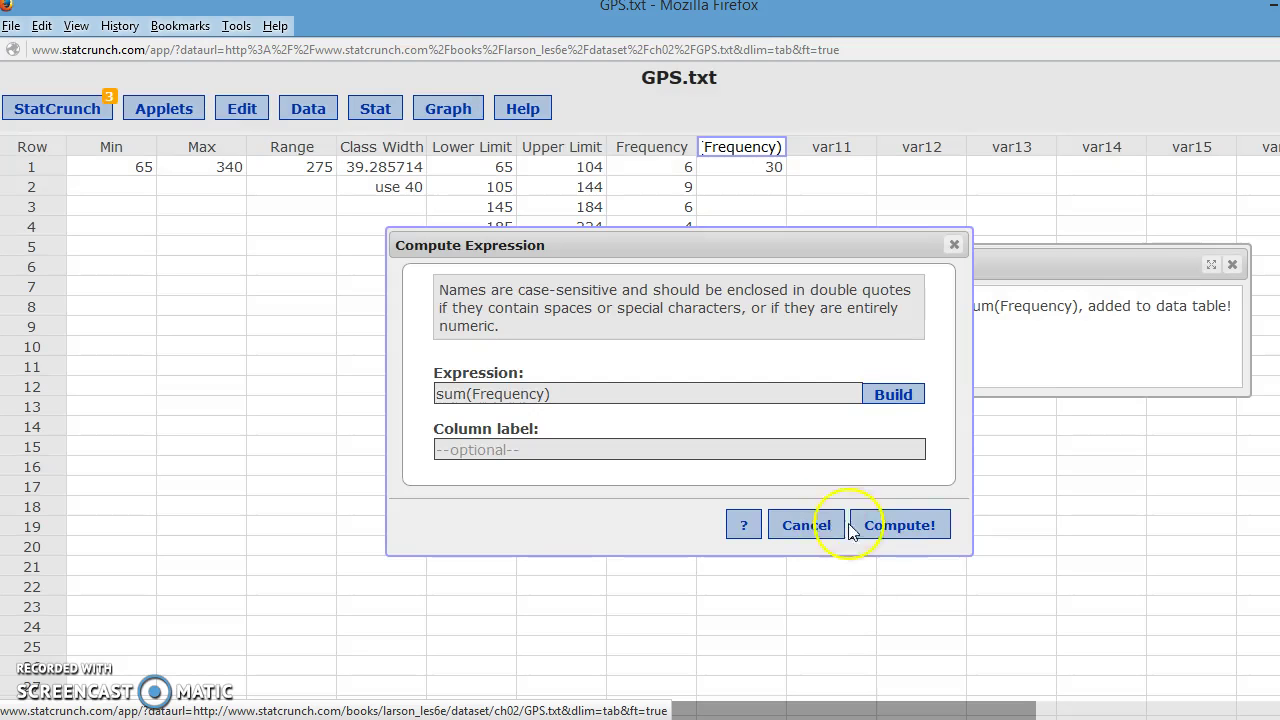
click(954, 246)
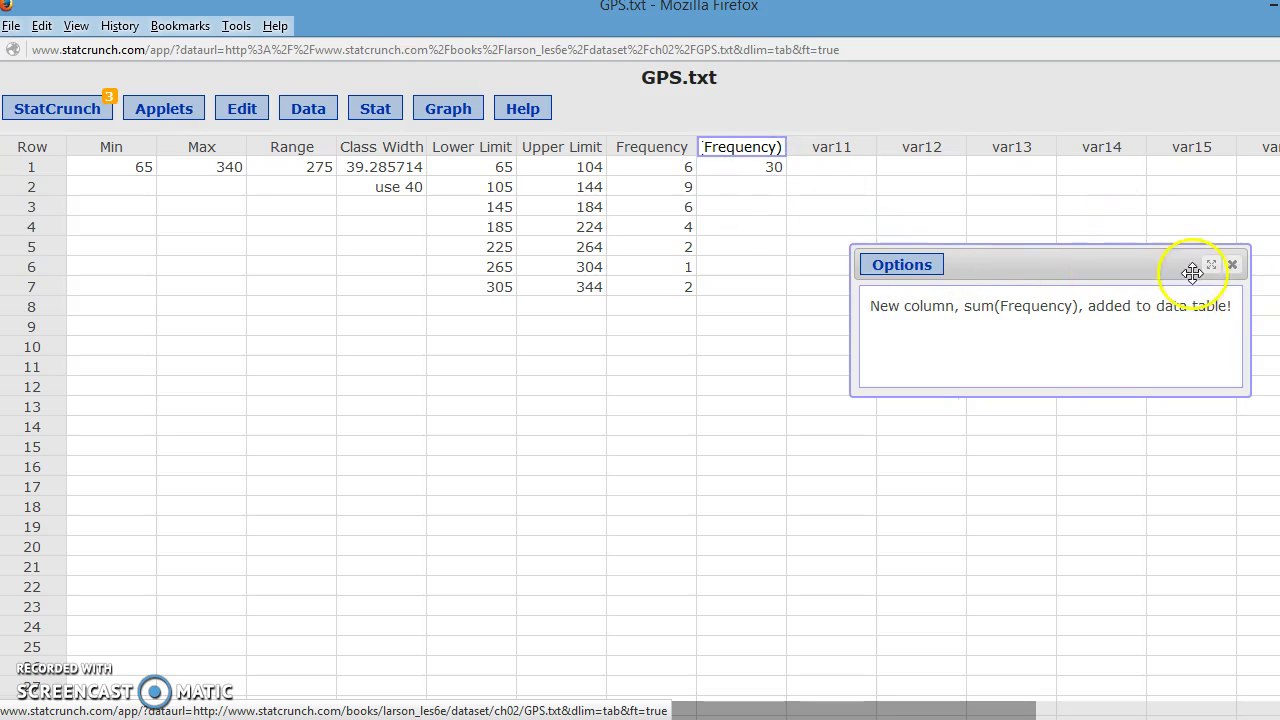
Clear the total of 30 from the sum(Frequency) column (var10)
click(784, 147)
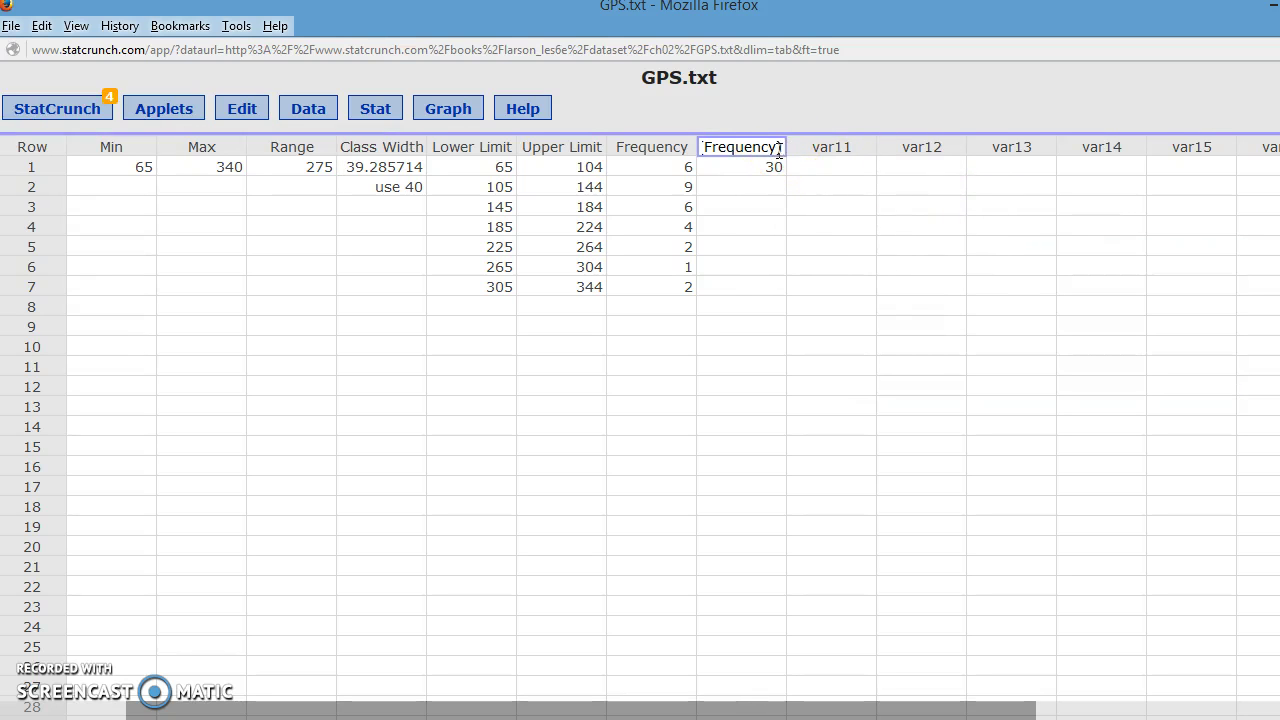
click(766, 147)
click(773, 167)
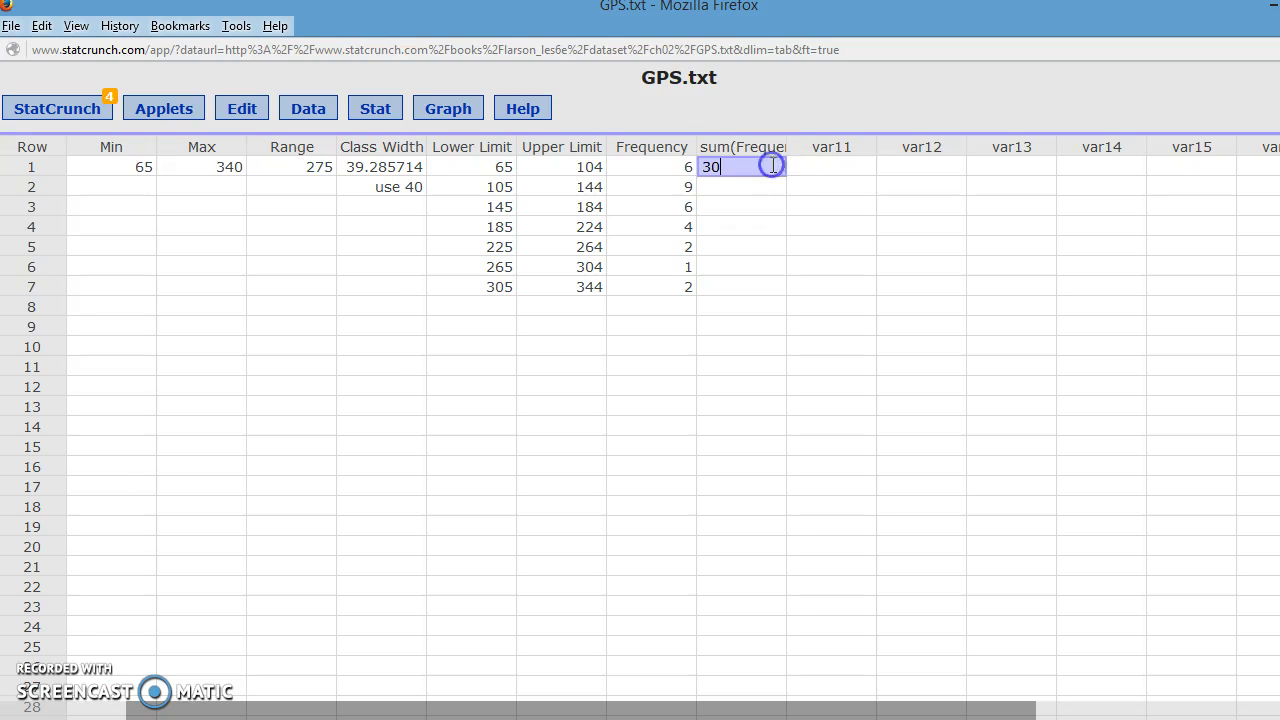
click(775, 147)
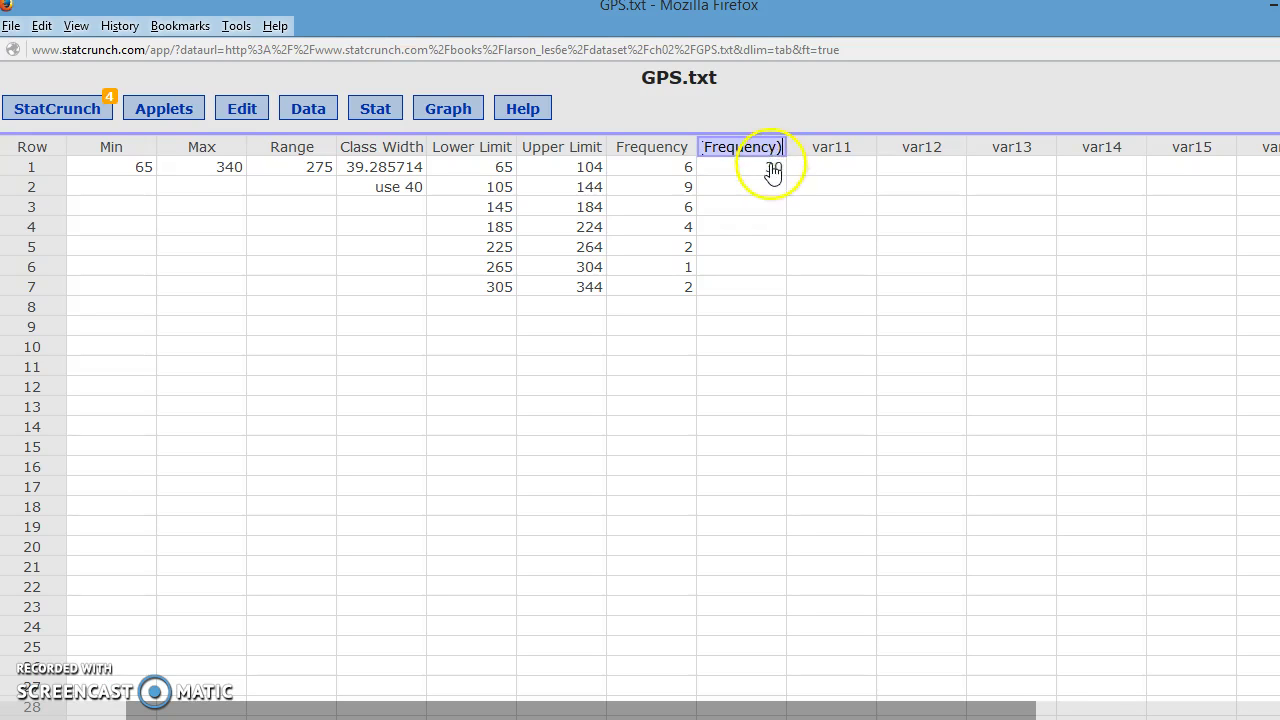
click(766, 167)
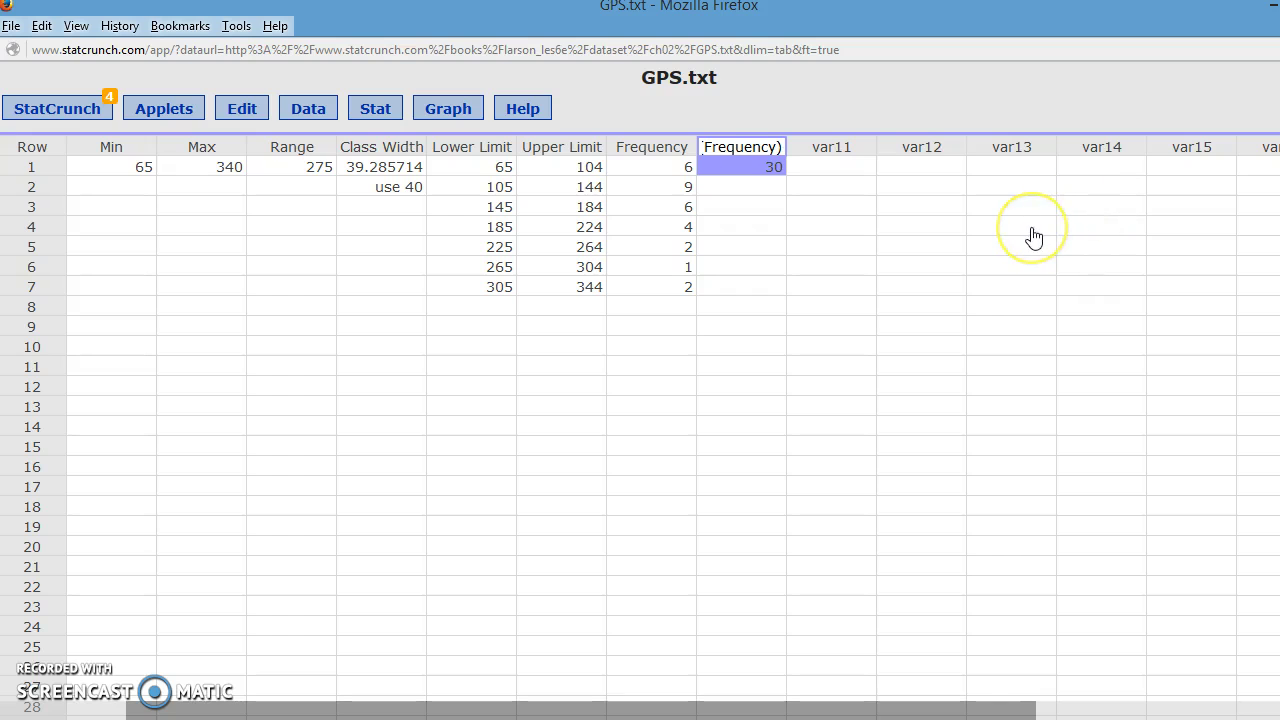
click(672, 330)
click(758, 155)
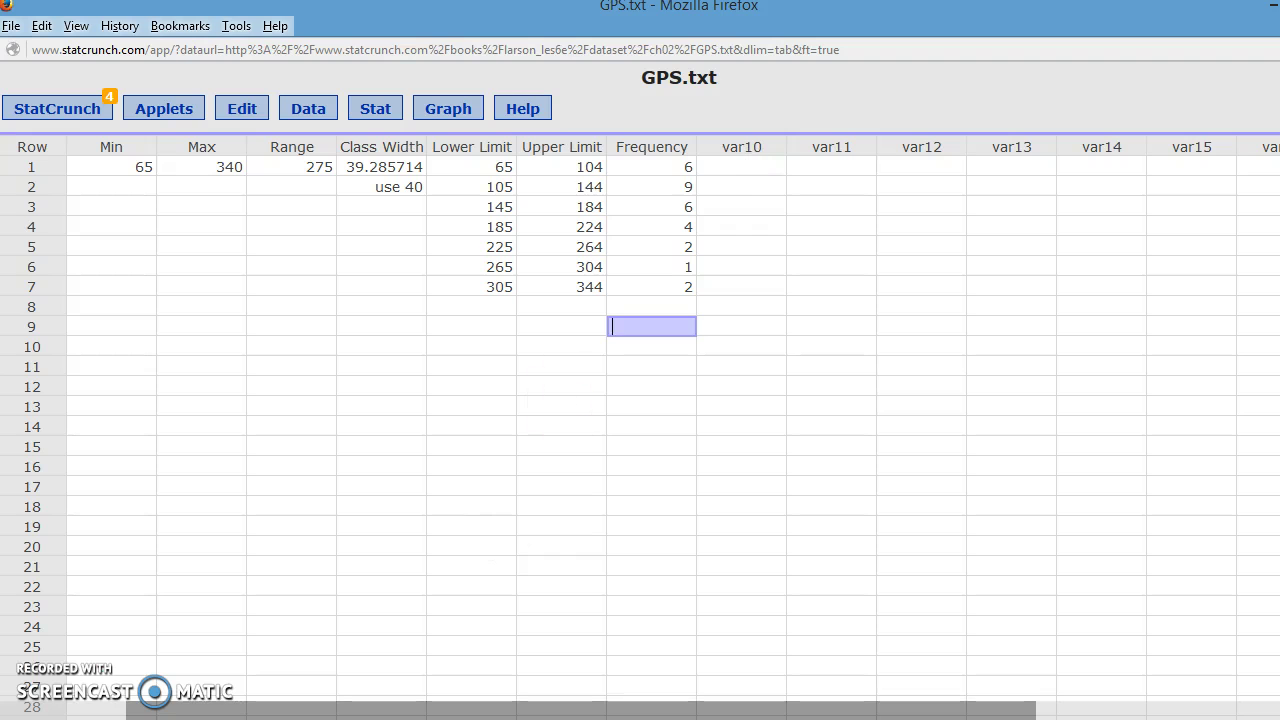
Switch to Pearson eText and scroll through Example 1's frequency table
mouse_move(403, 700)
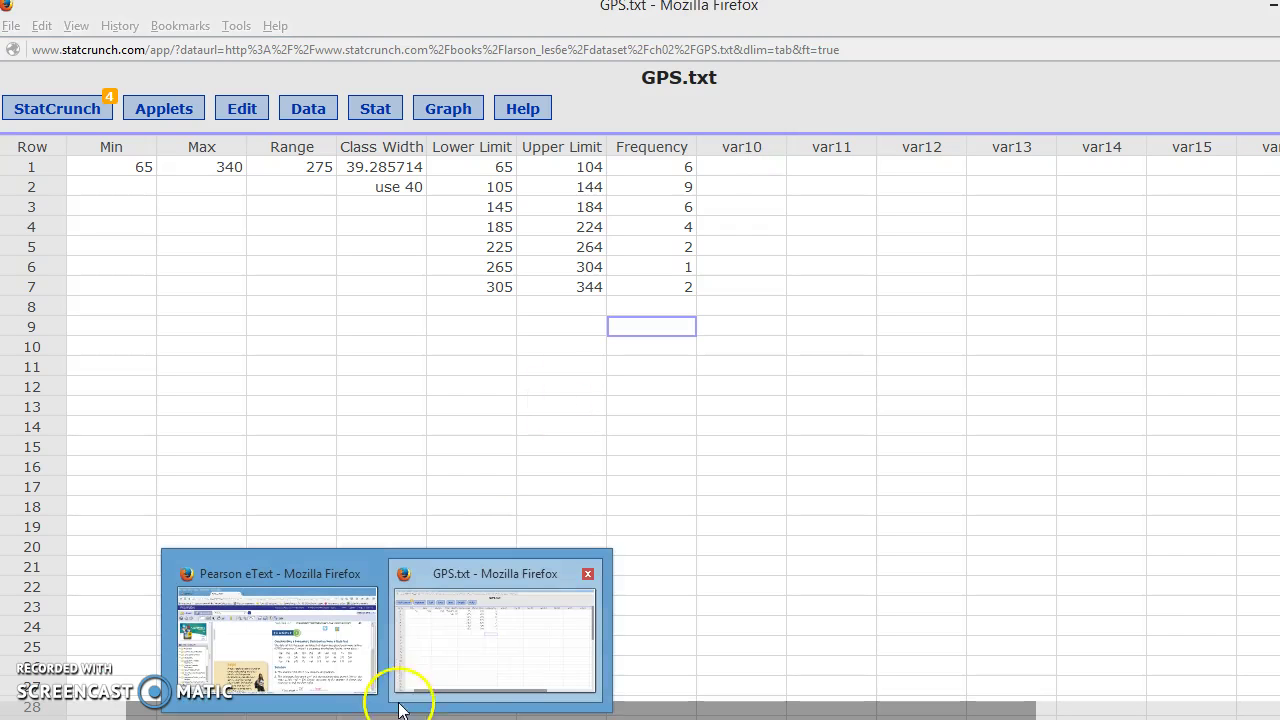
click(335, 660)
scroll(884, 514, down, 5)
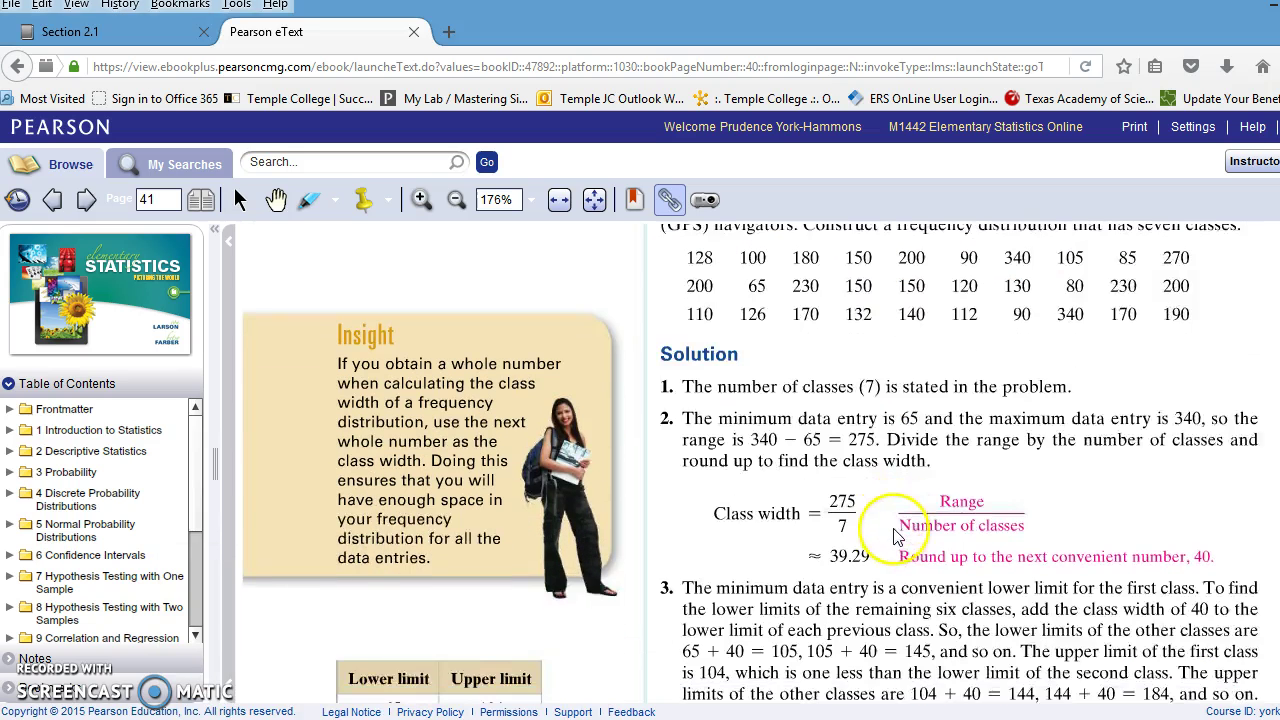
scroll(893, 535, down, 9)
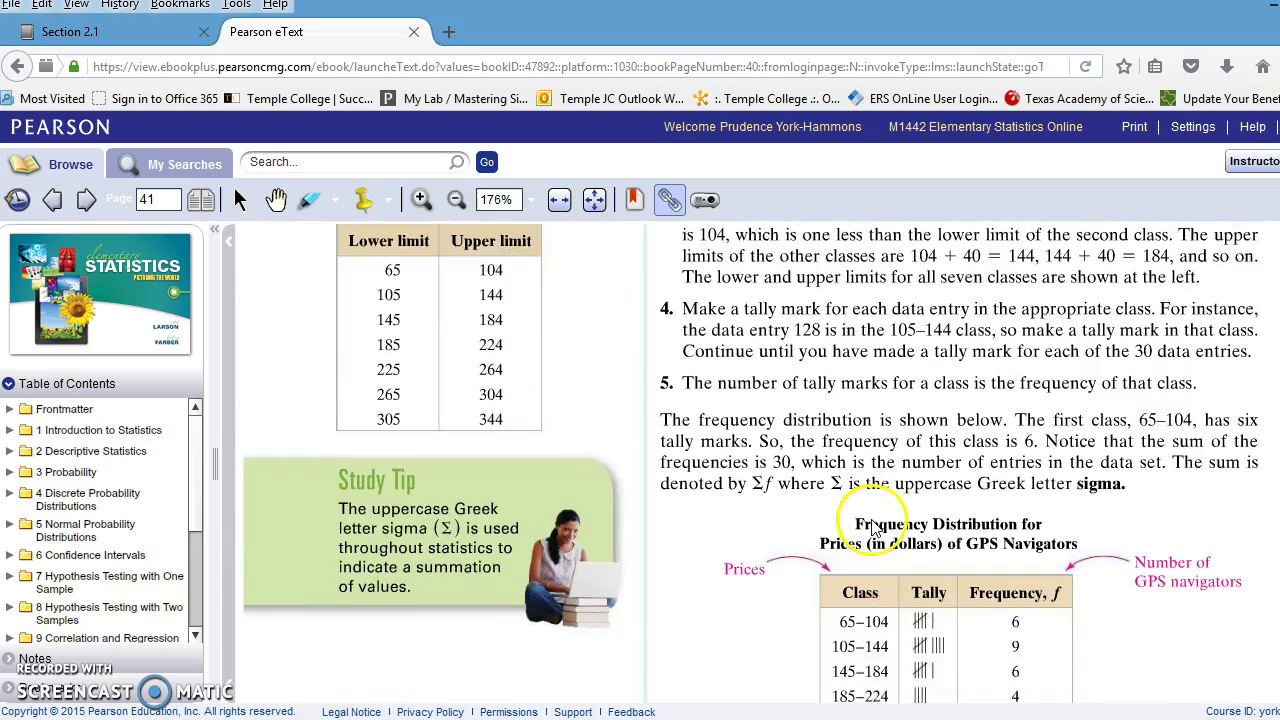
scroll(940, 505, down, 2)
scroll(1025, 525, down, 1)
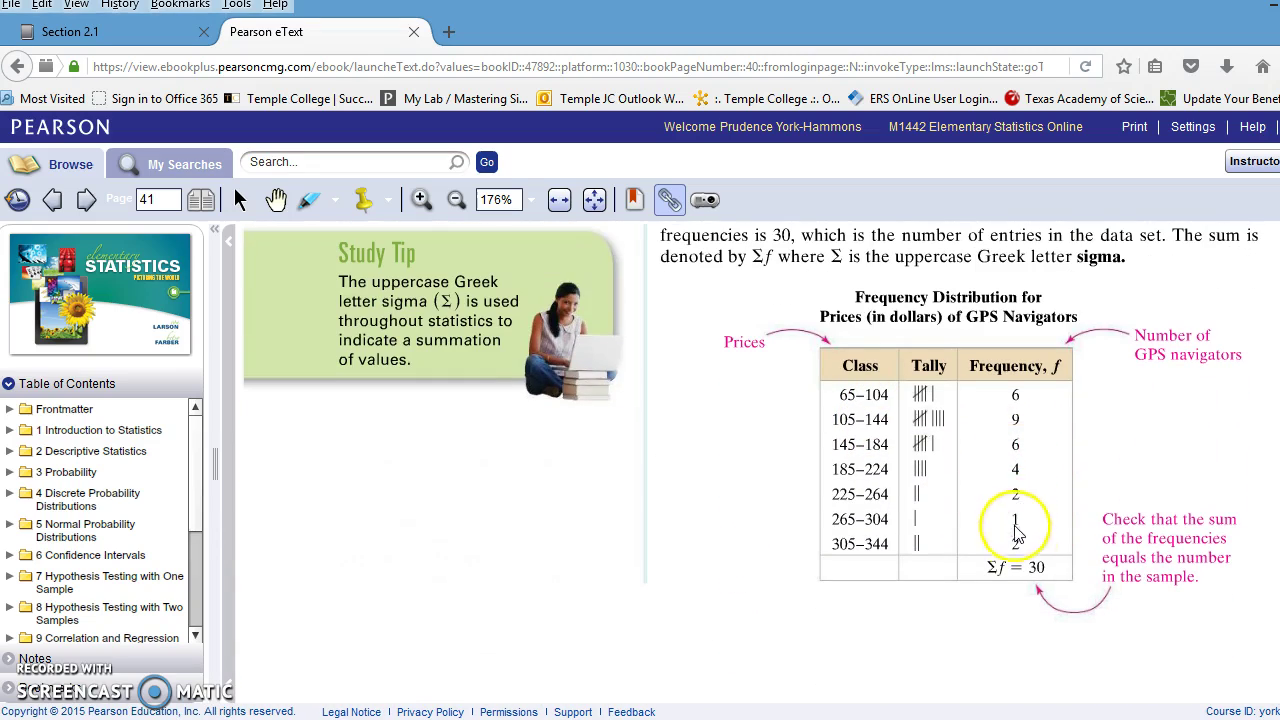
Turn to page 42 and scroll down to the Definition box
click(86, 200)
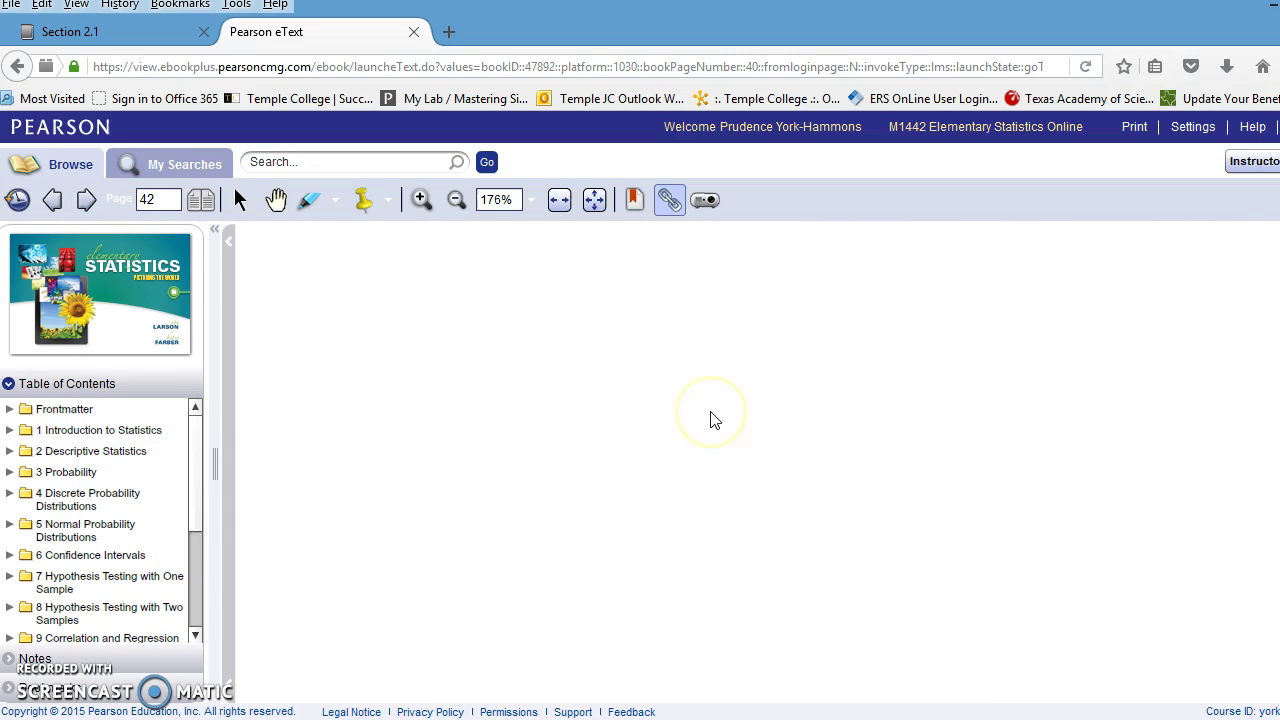
scroll(740, 420, down, 1)
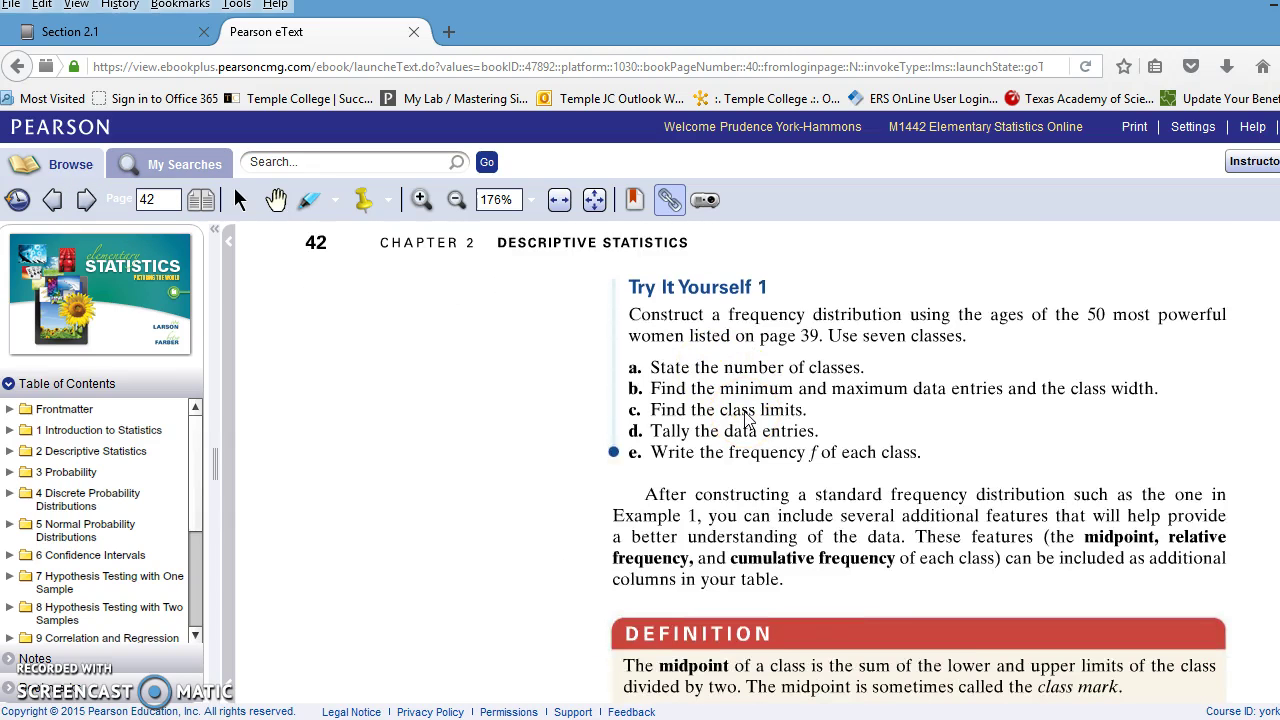
scroll(748, 418, down, 6)
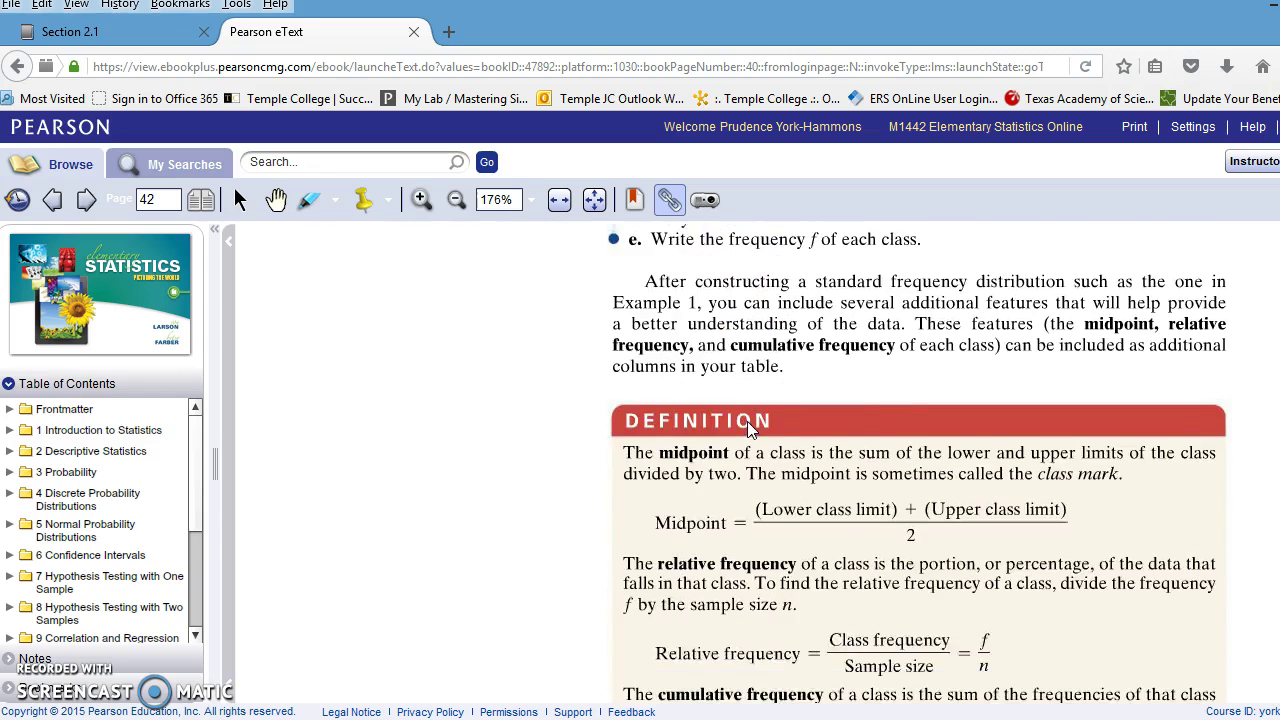
scroll(752, 430, down, 2)
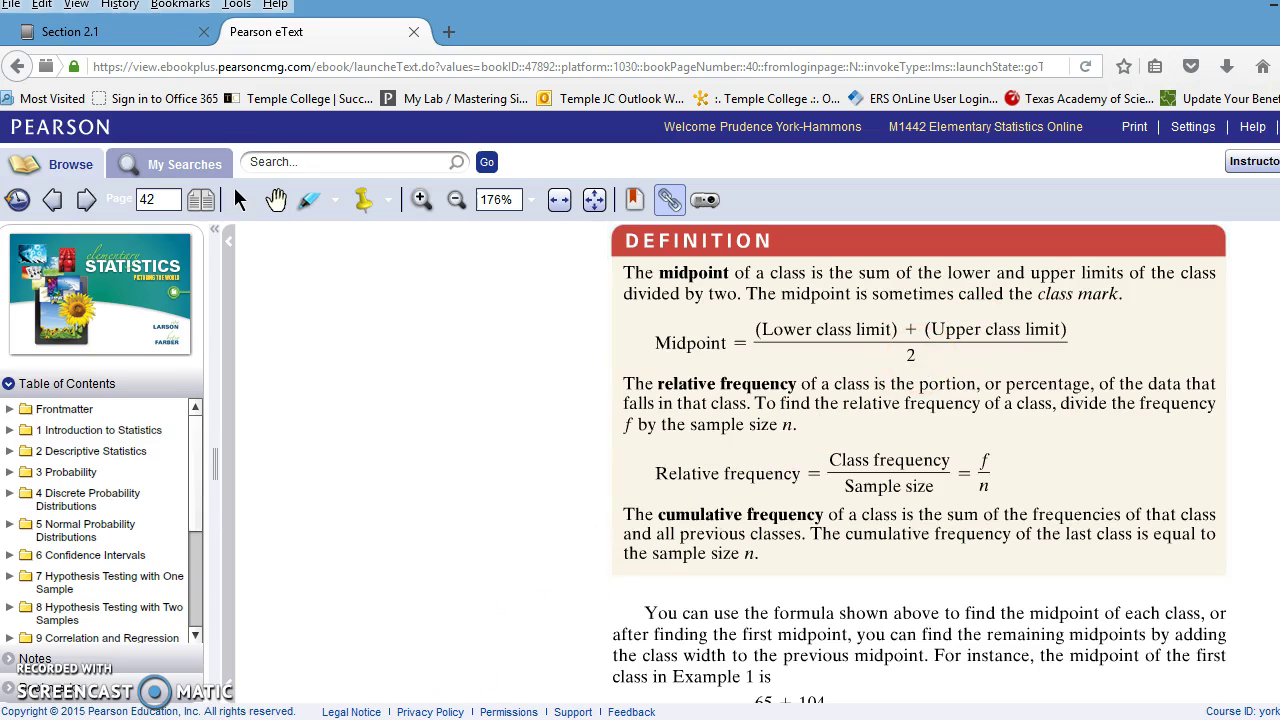
Back in GPS.txt, start a compute expression with ("Lower Limit"+"Upper Limit")
click(450, 698)
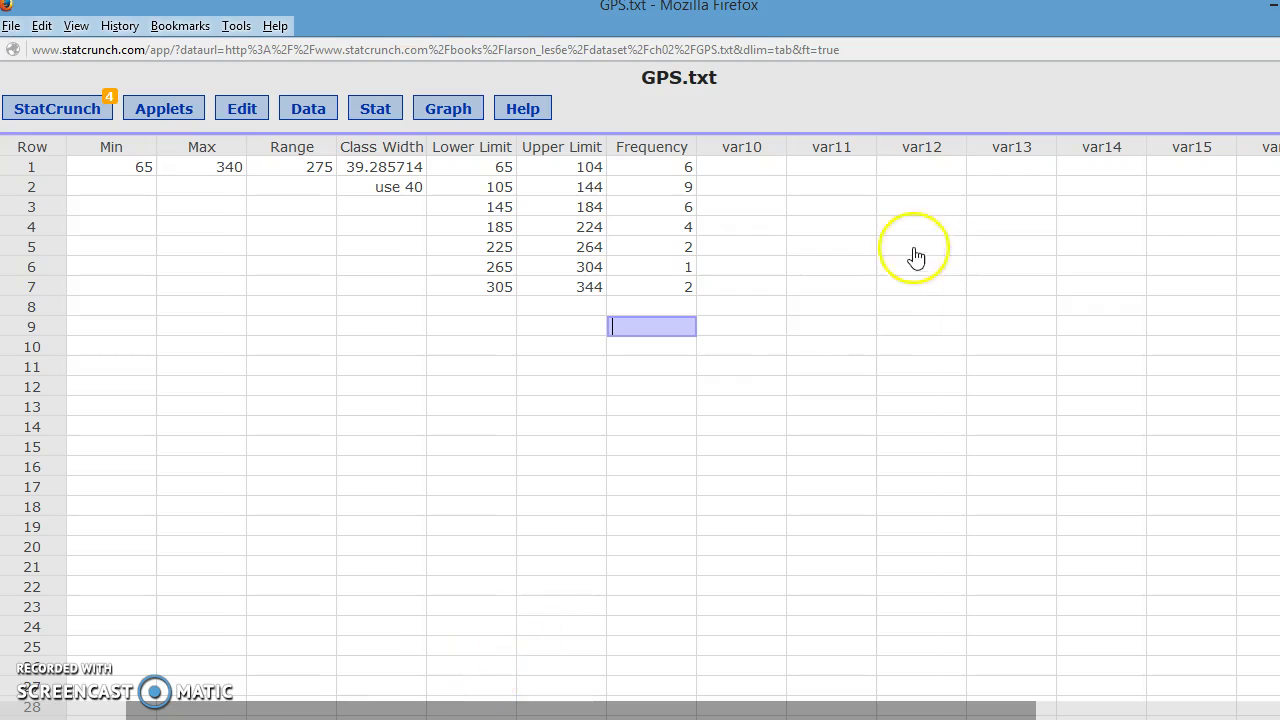
click(307, 110)
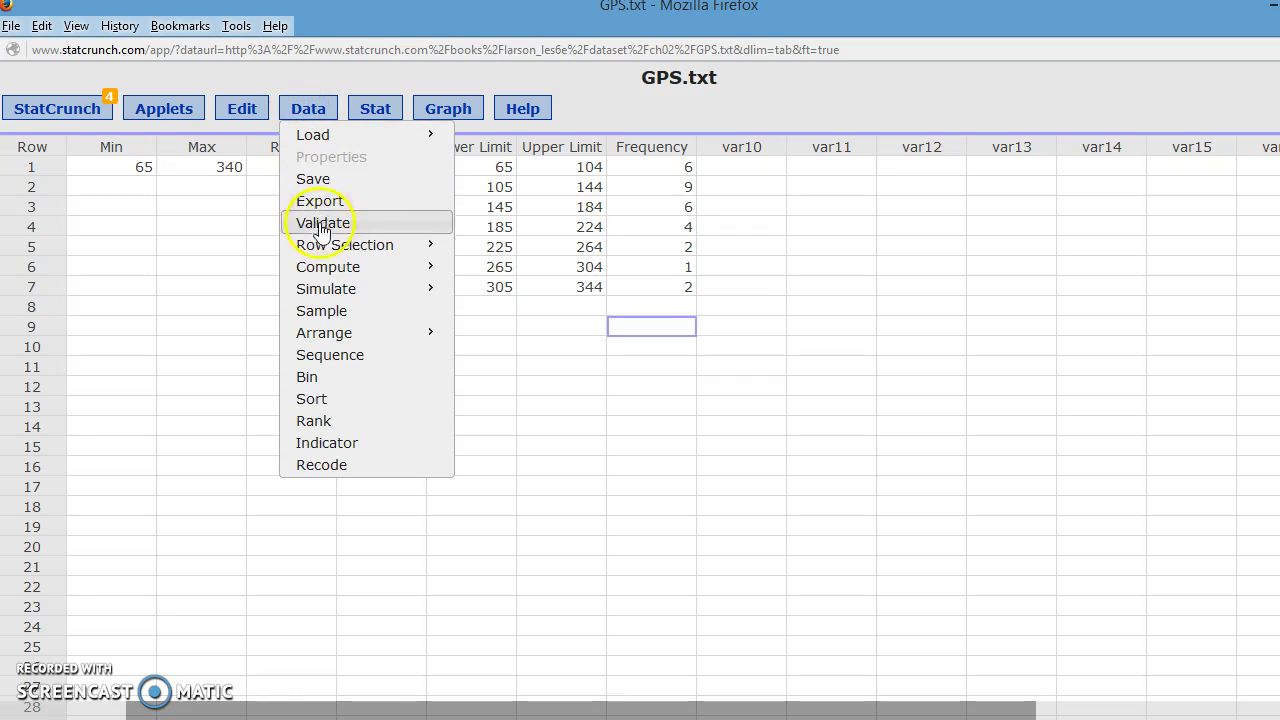
mouse_move(325, 272)
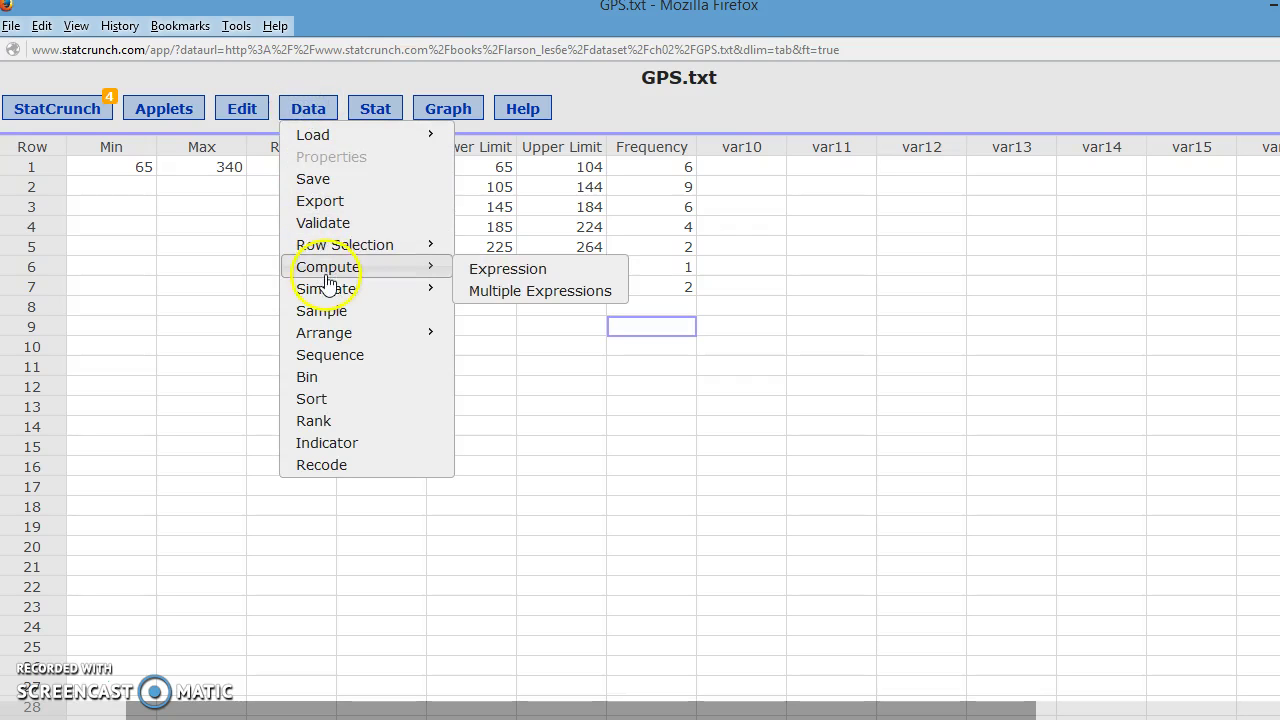
click(507, 270)
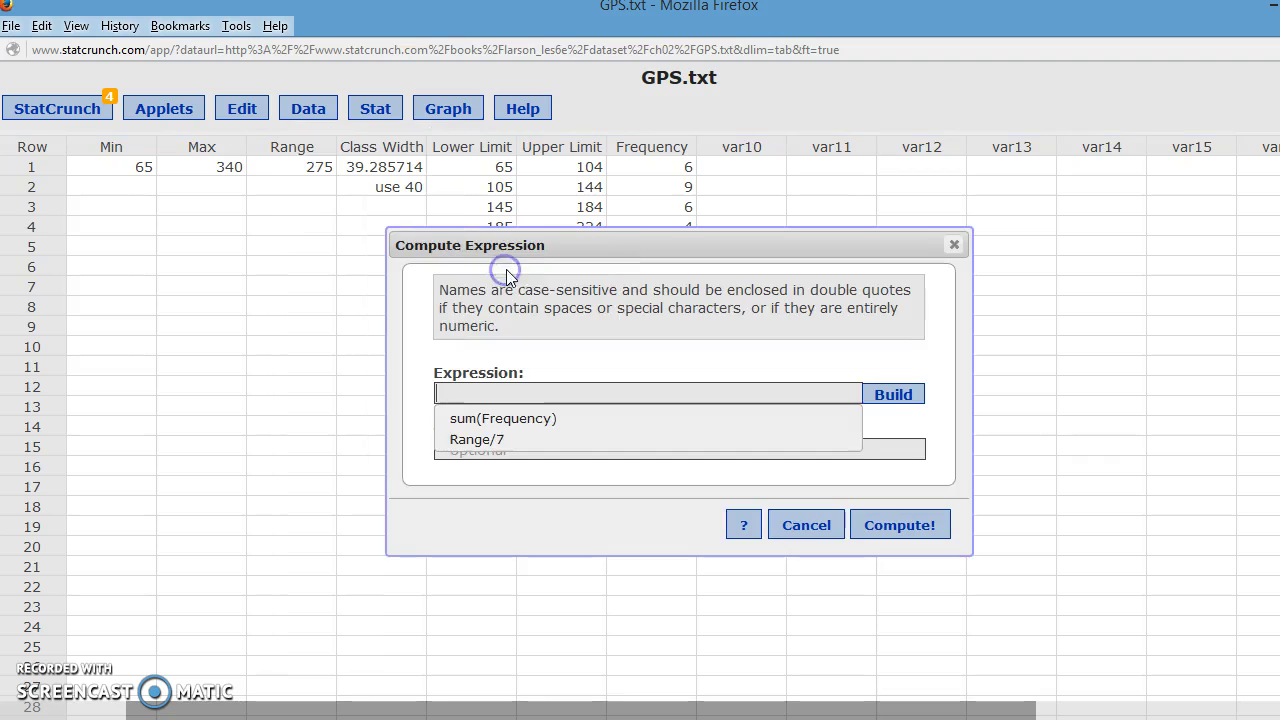
click(893, 400)
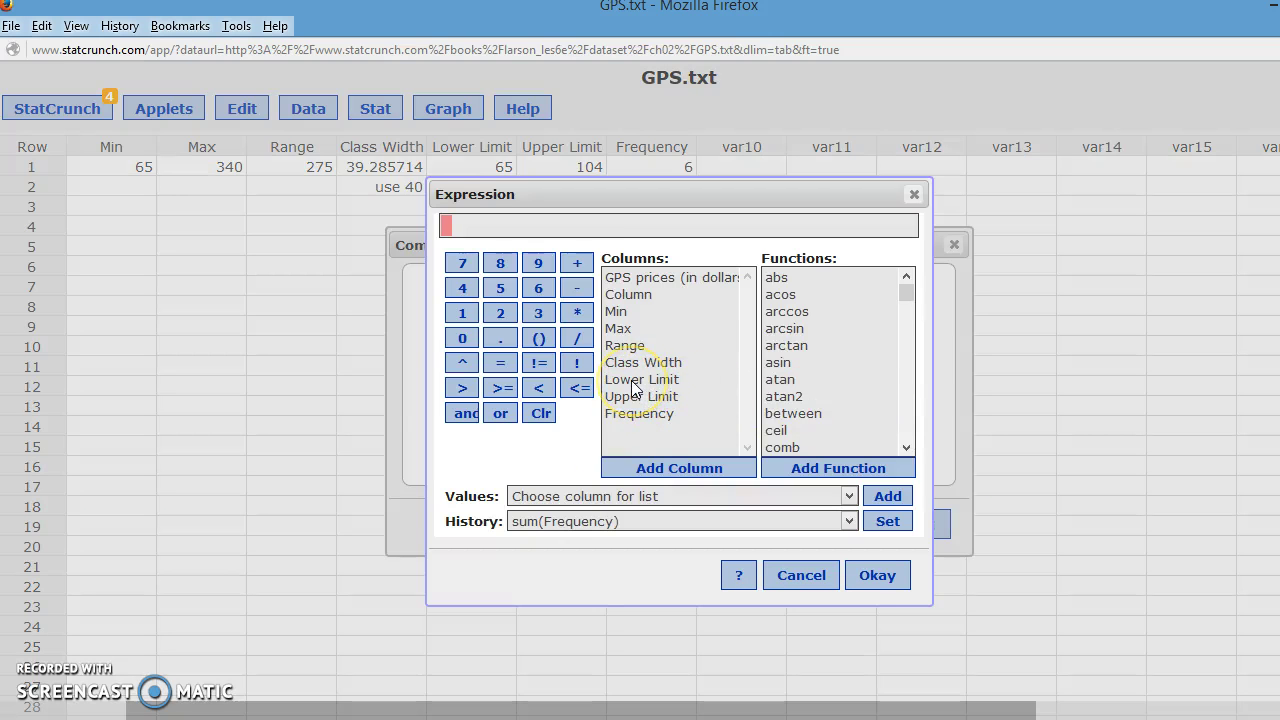
click(538, 338)
double_click(640, 379)
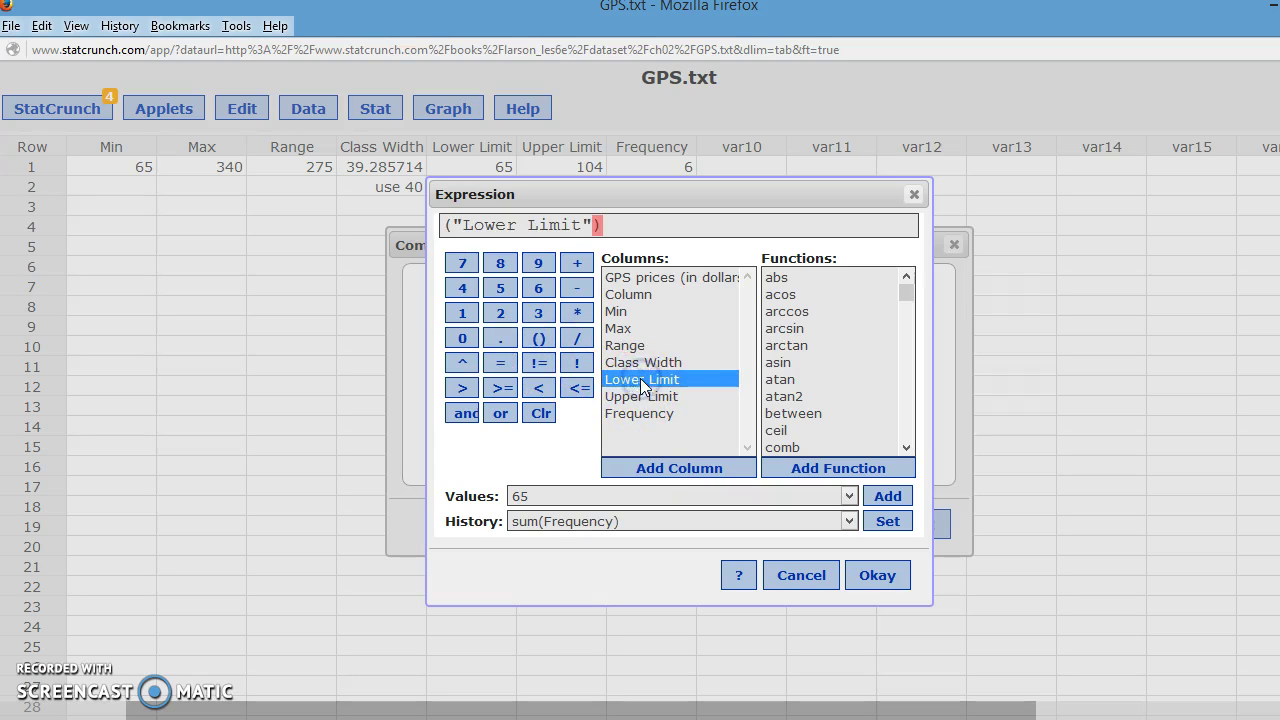
click(577, 263)
click(656, 398)
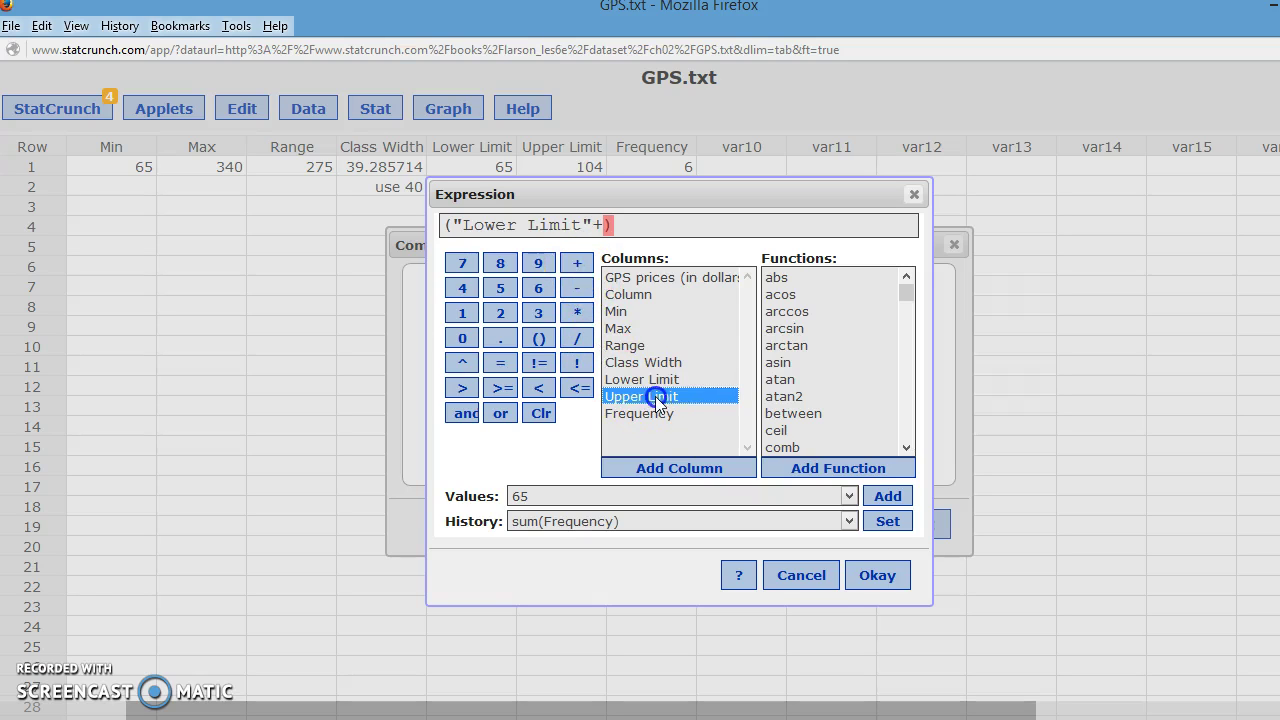
double_click(655, 396)
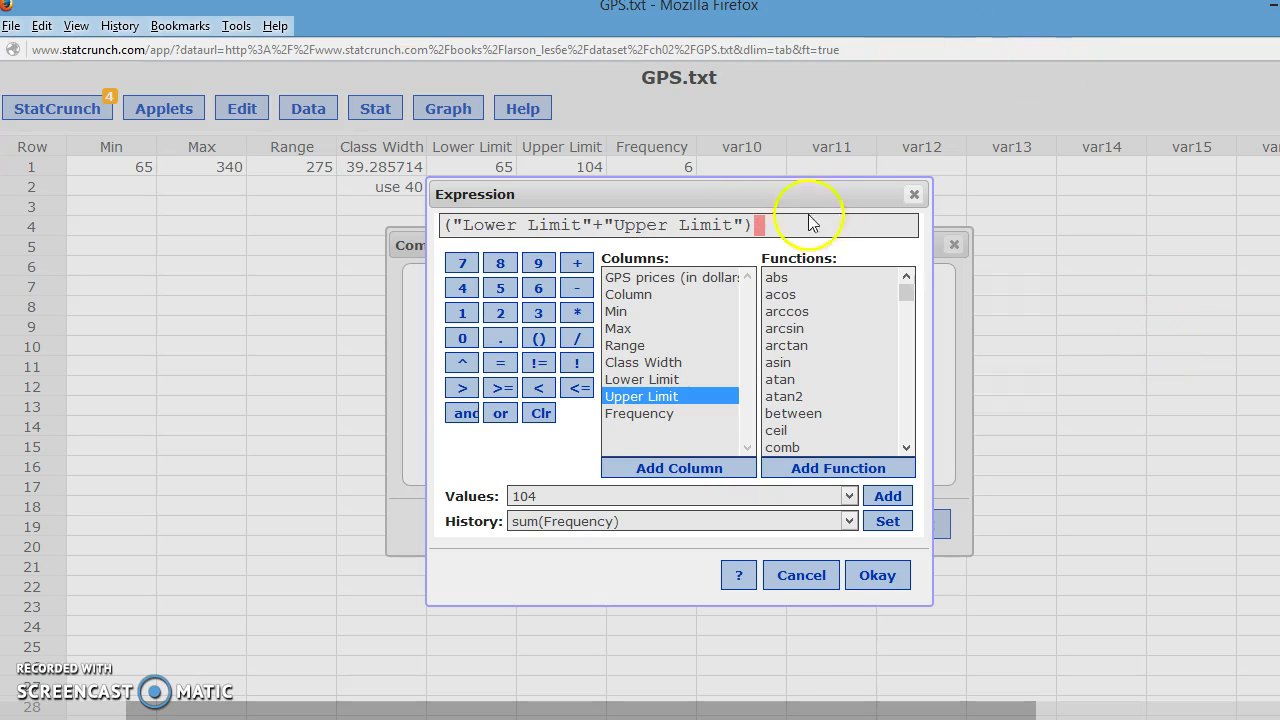
Finish the expression as ("Lower Limit"+"Upper Limit")/2, label it Midpoint and compute it
click(548, 342)
click(500, 313)
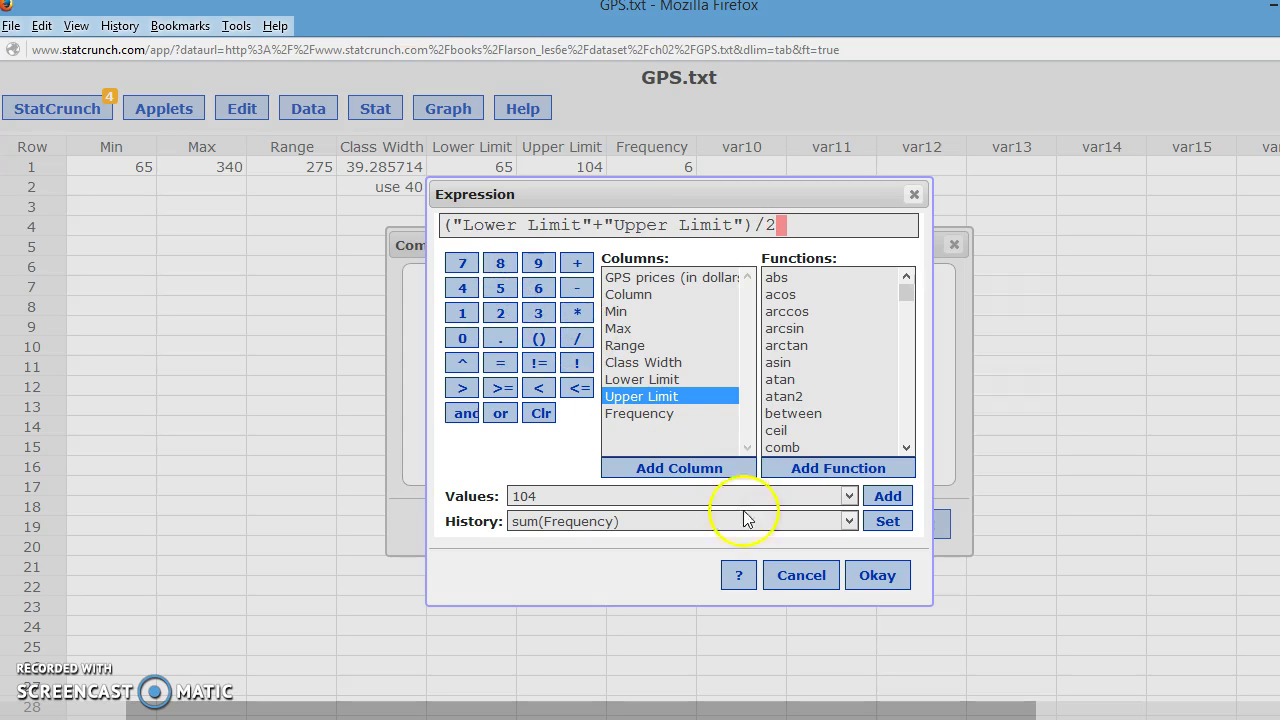
click(876, 576)
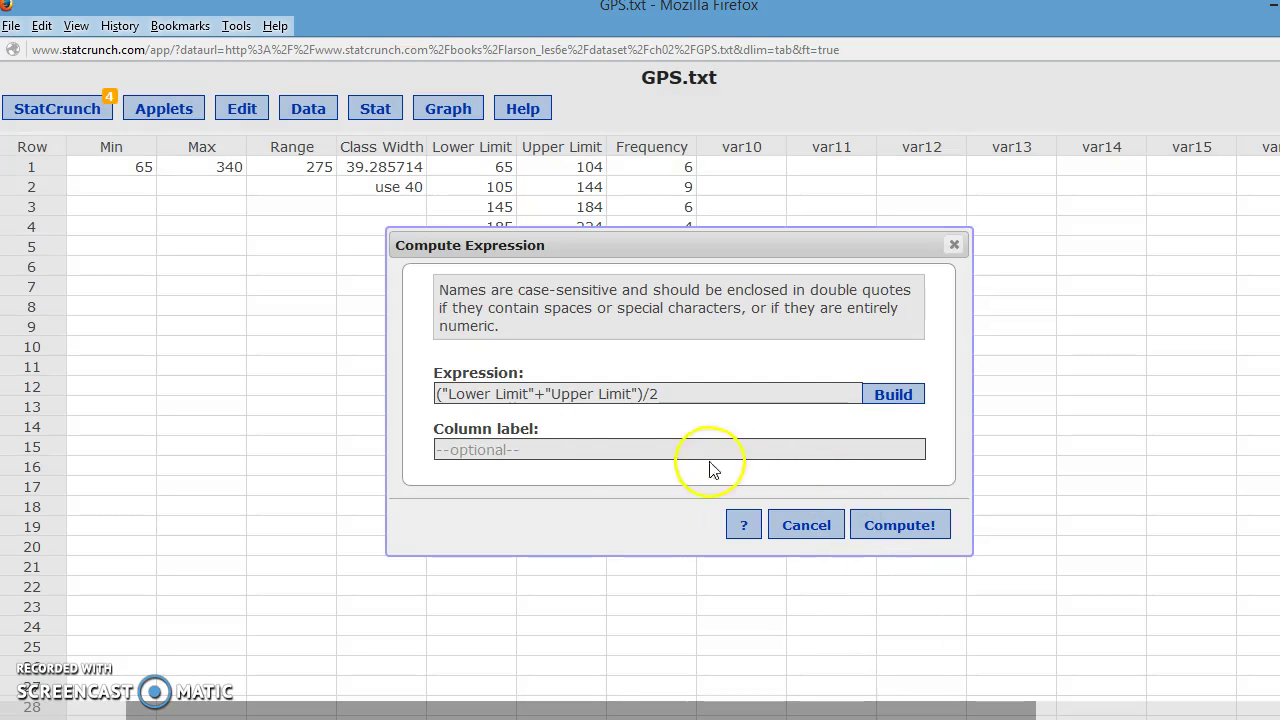
click(562, 449)
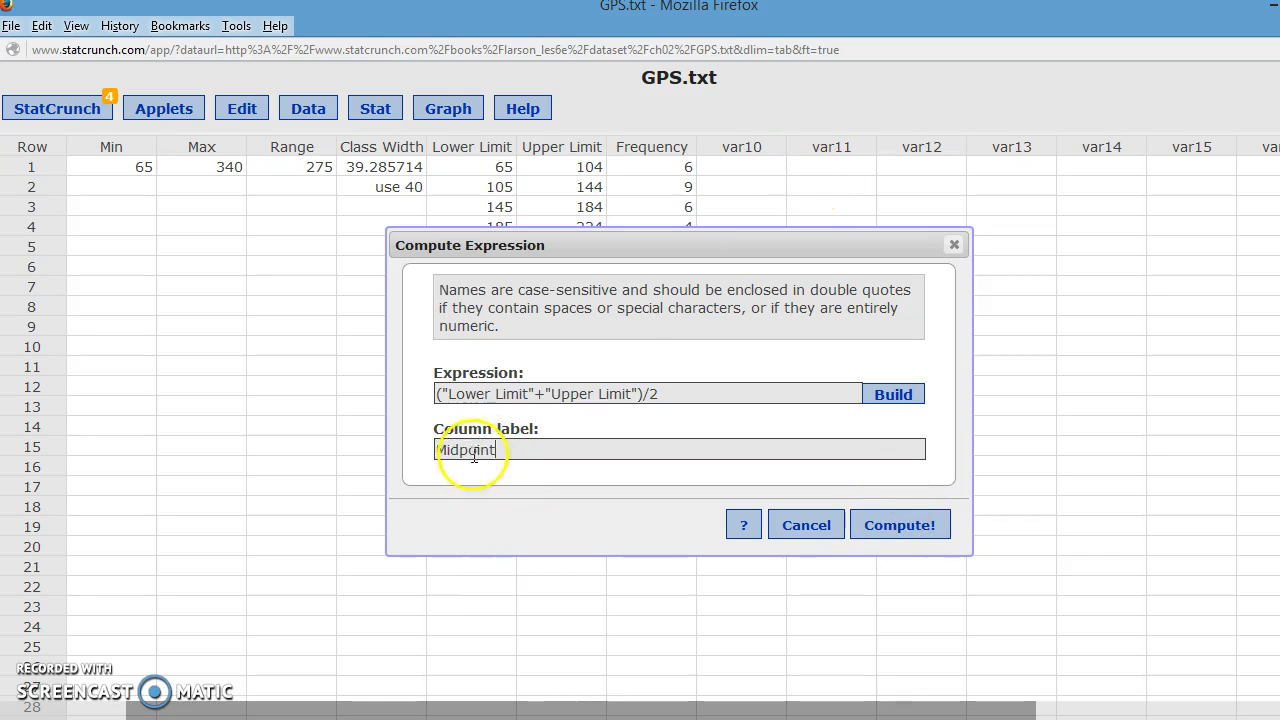
click(899, 525)
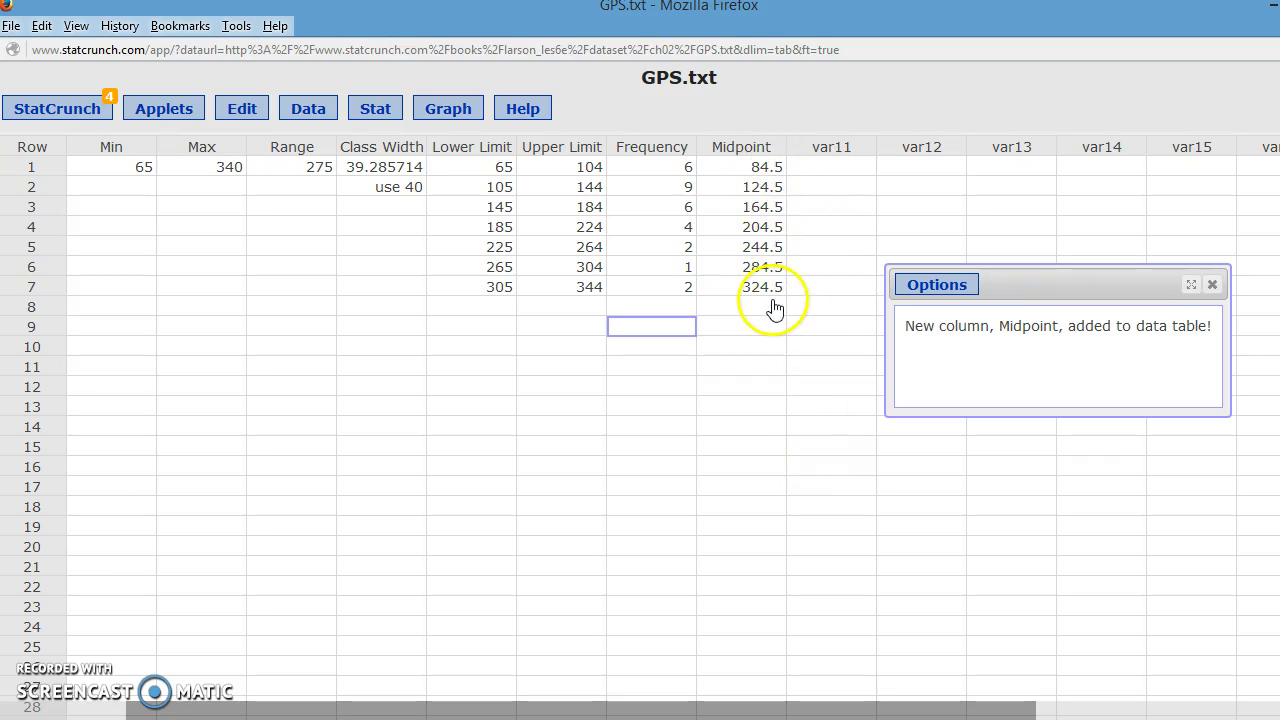
Close the Options notice reporting the new Midpoint column
click(1217, 286)
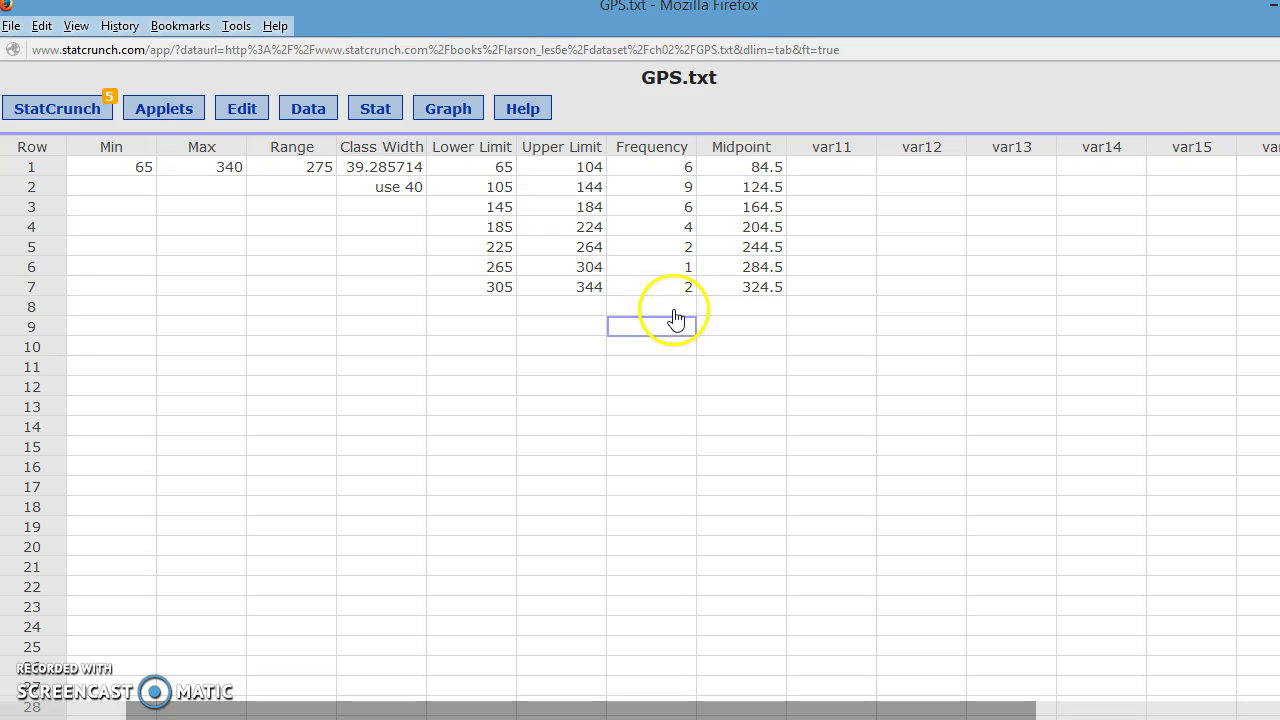
Build the expression Frequency/sum(Frequency) in a new Compute Expression dialog
click(318, 116)
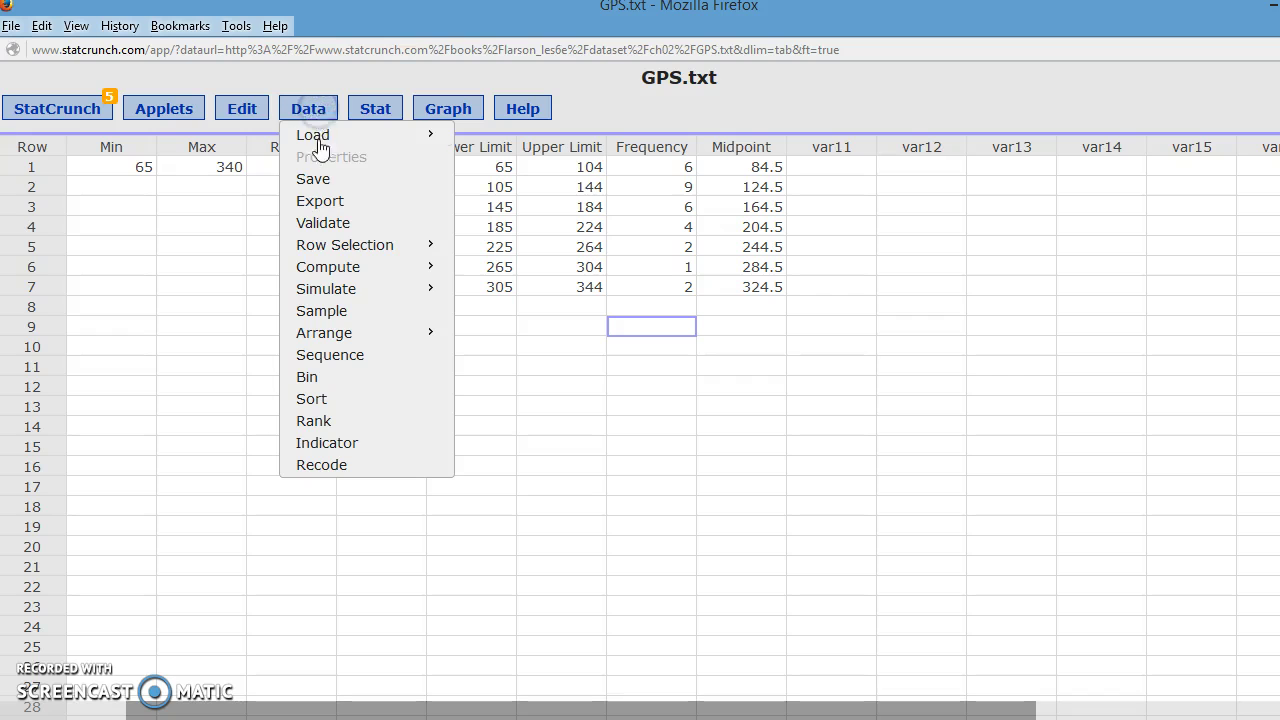
mouse_move(350, 272)
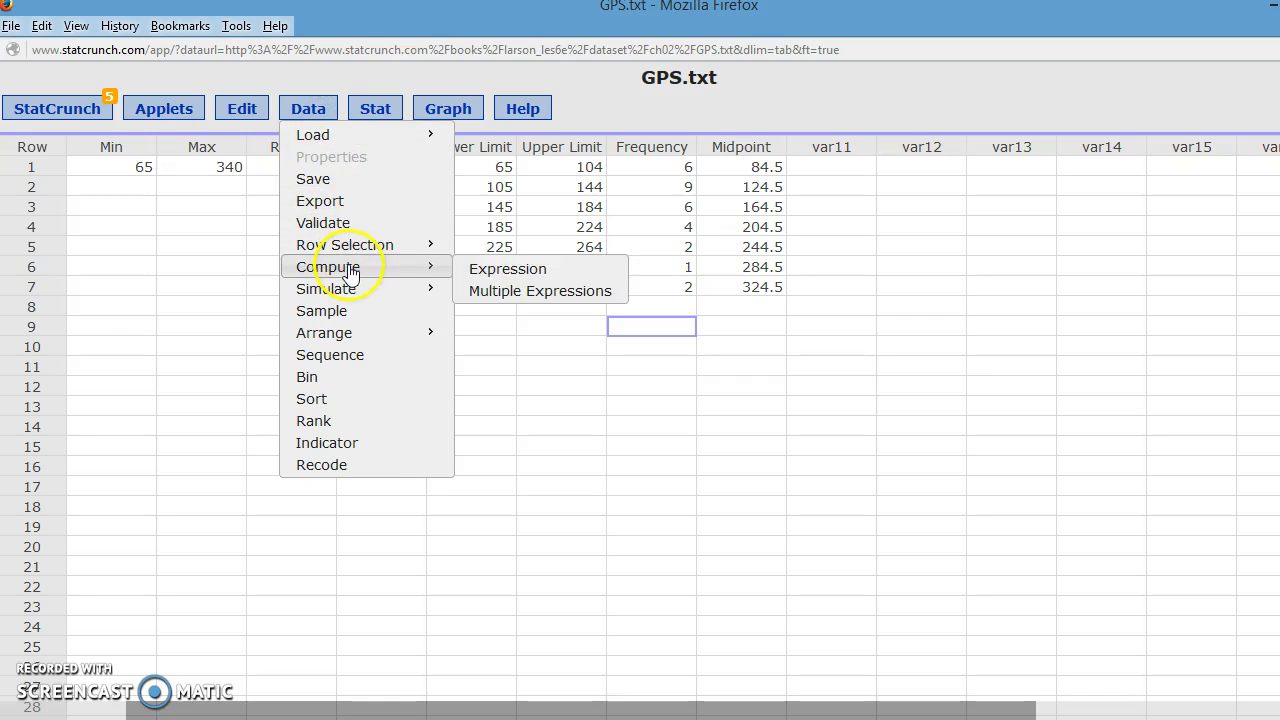
click(508, 270)
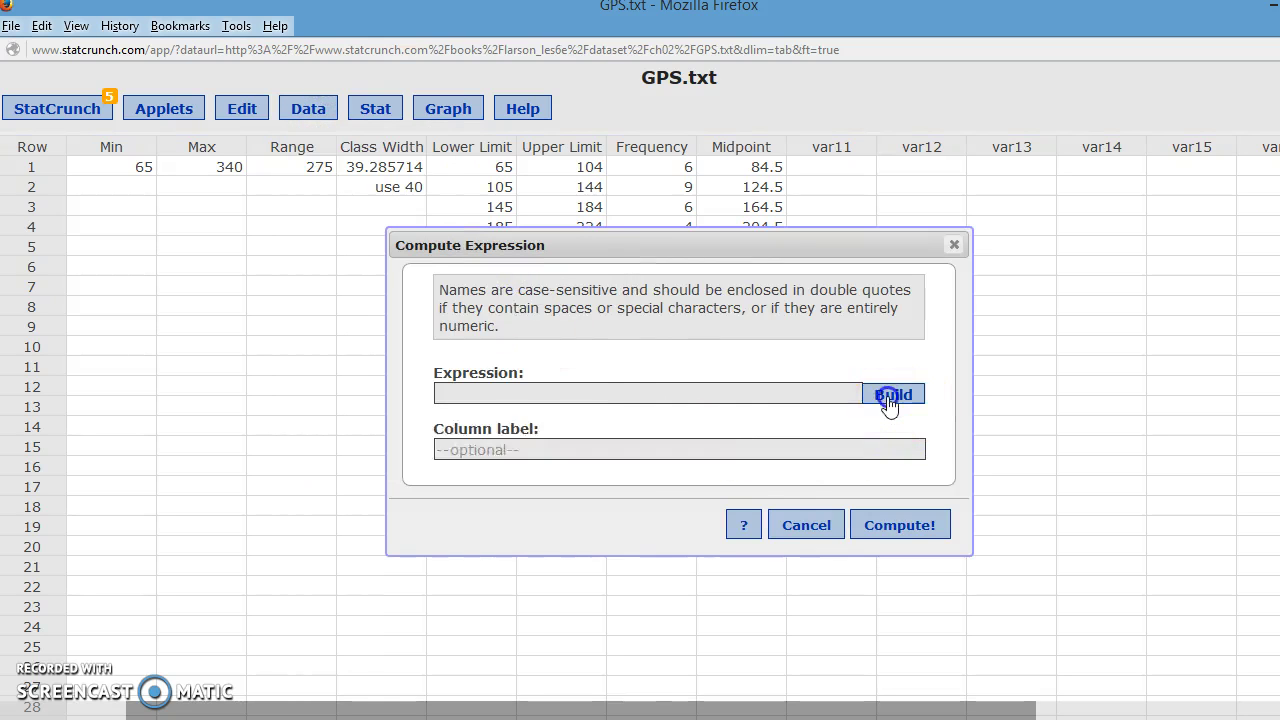
click(886, 394)
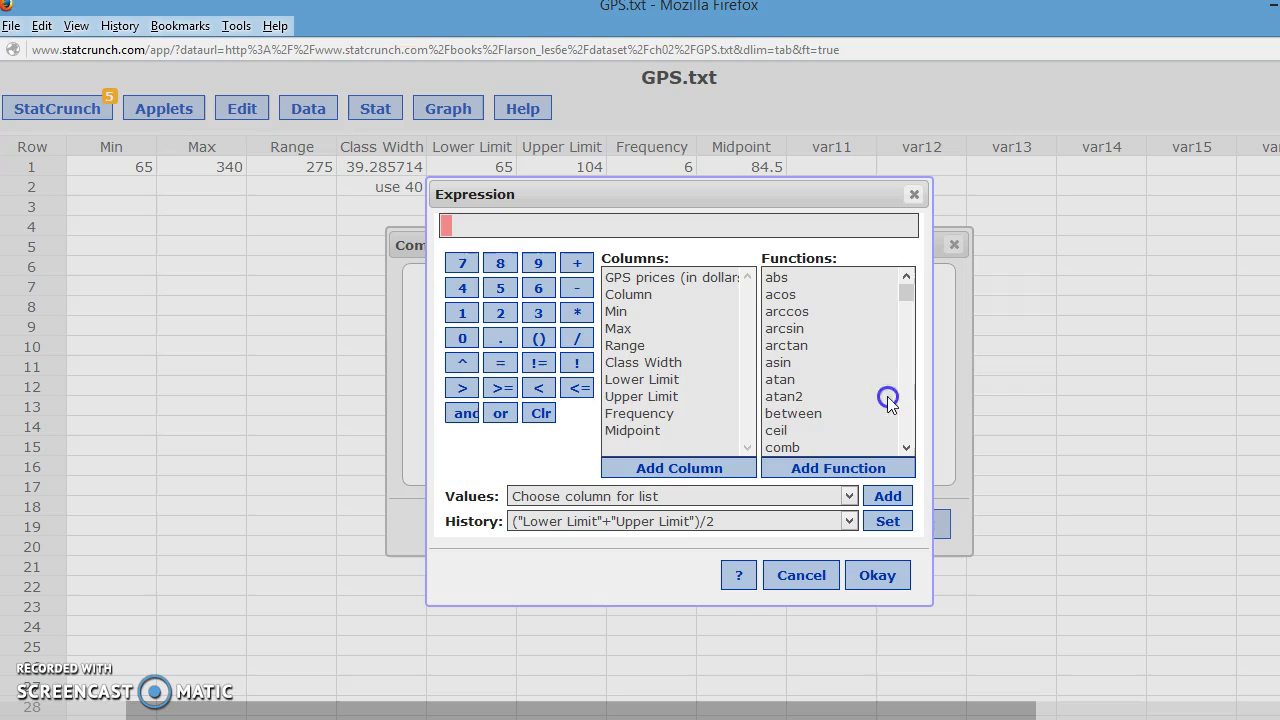
double_click(641, 414)
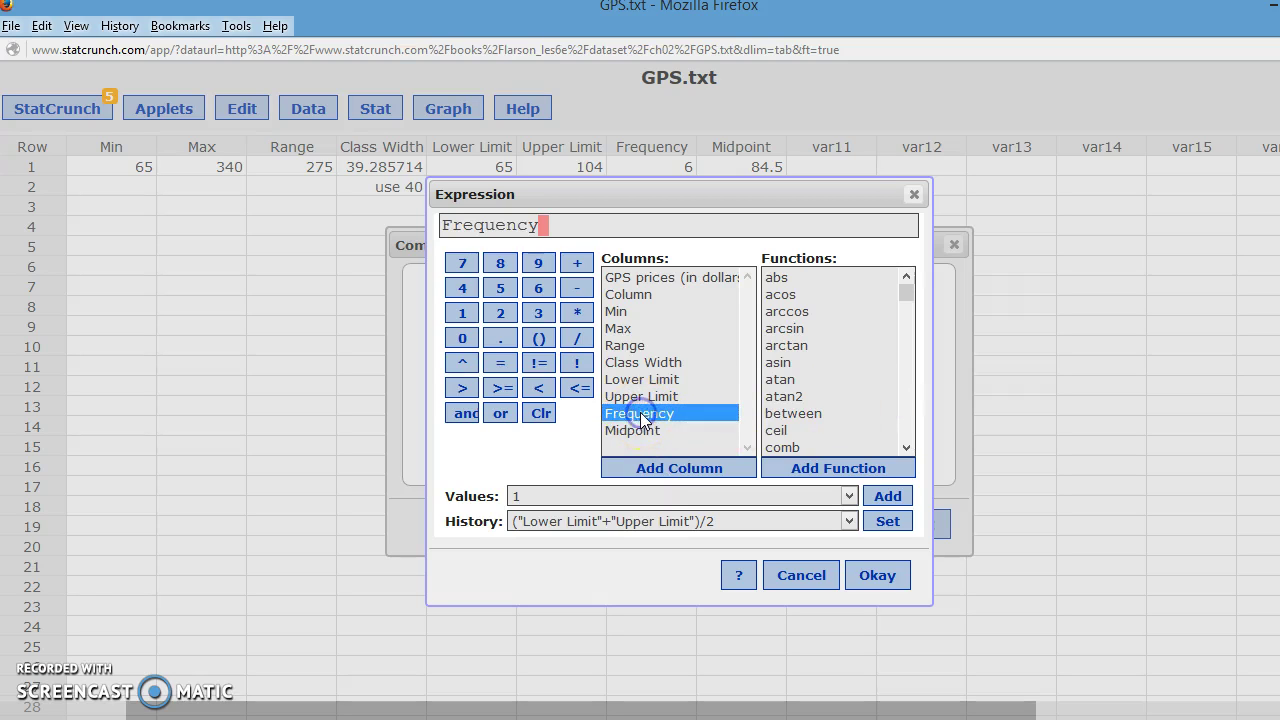
click(576, 338)
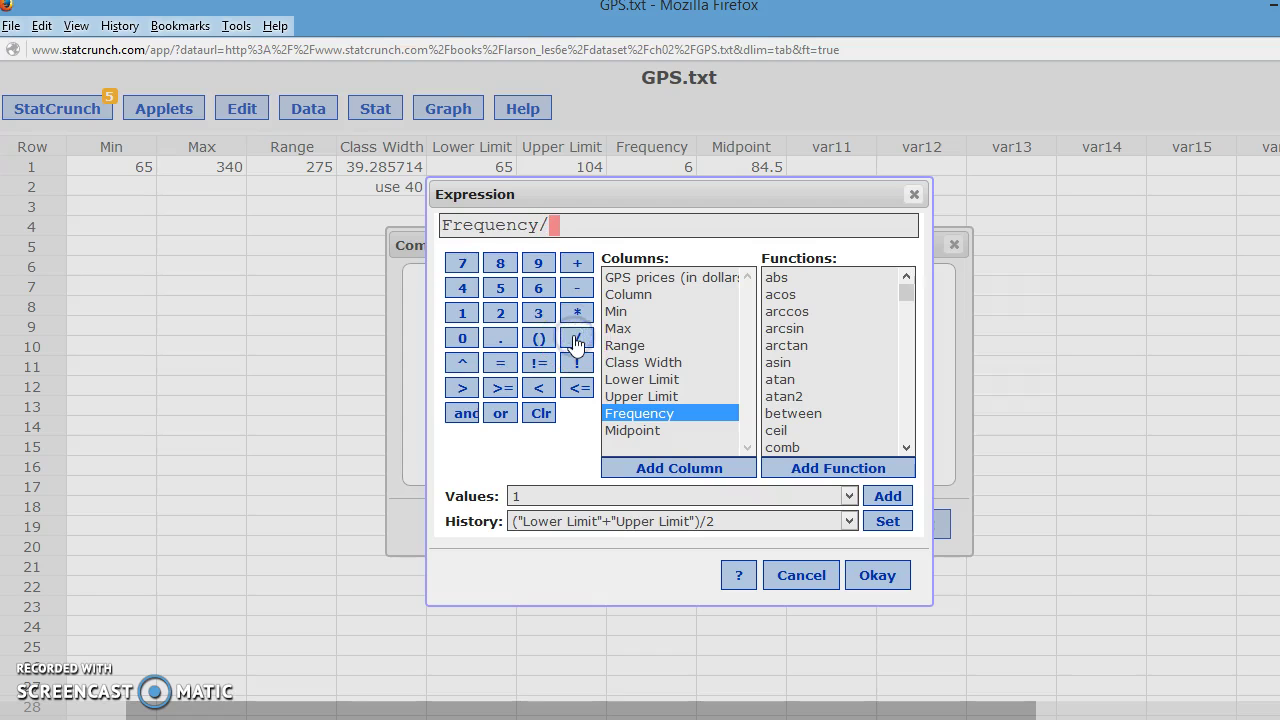
click(907, 441)
drag(907, 443, 900, 448)
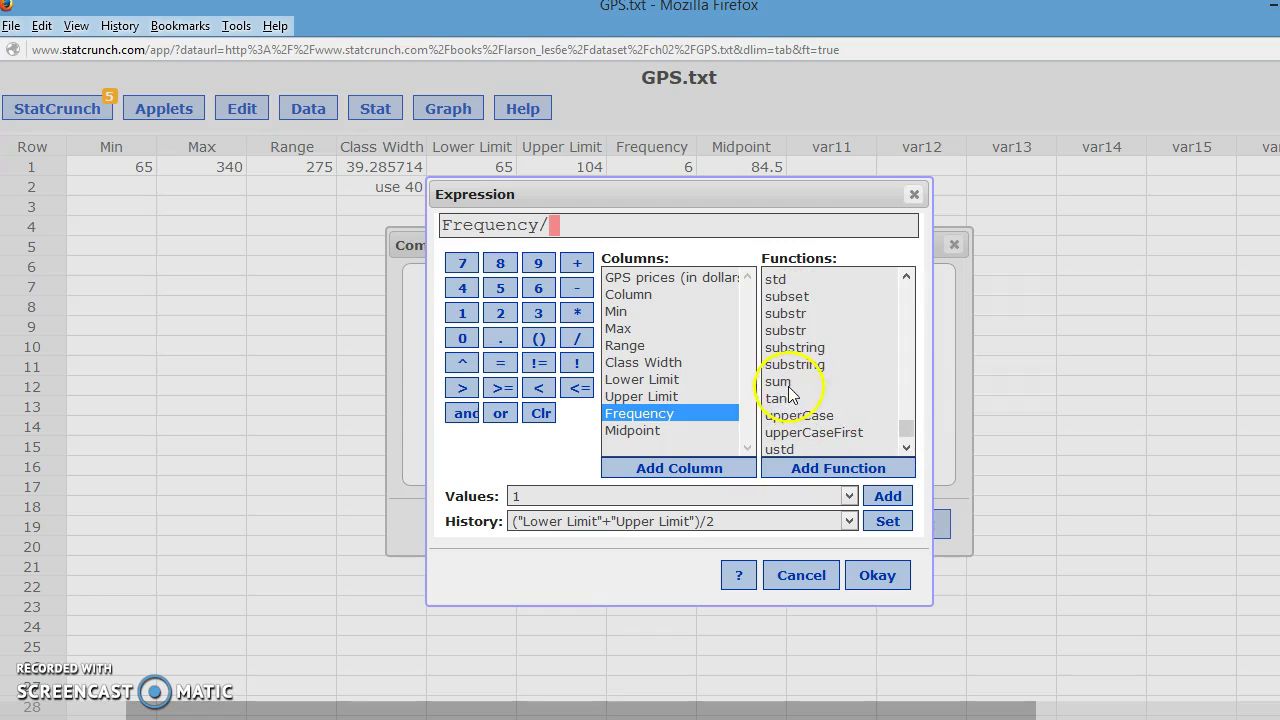
double_click(787, 384)
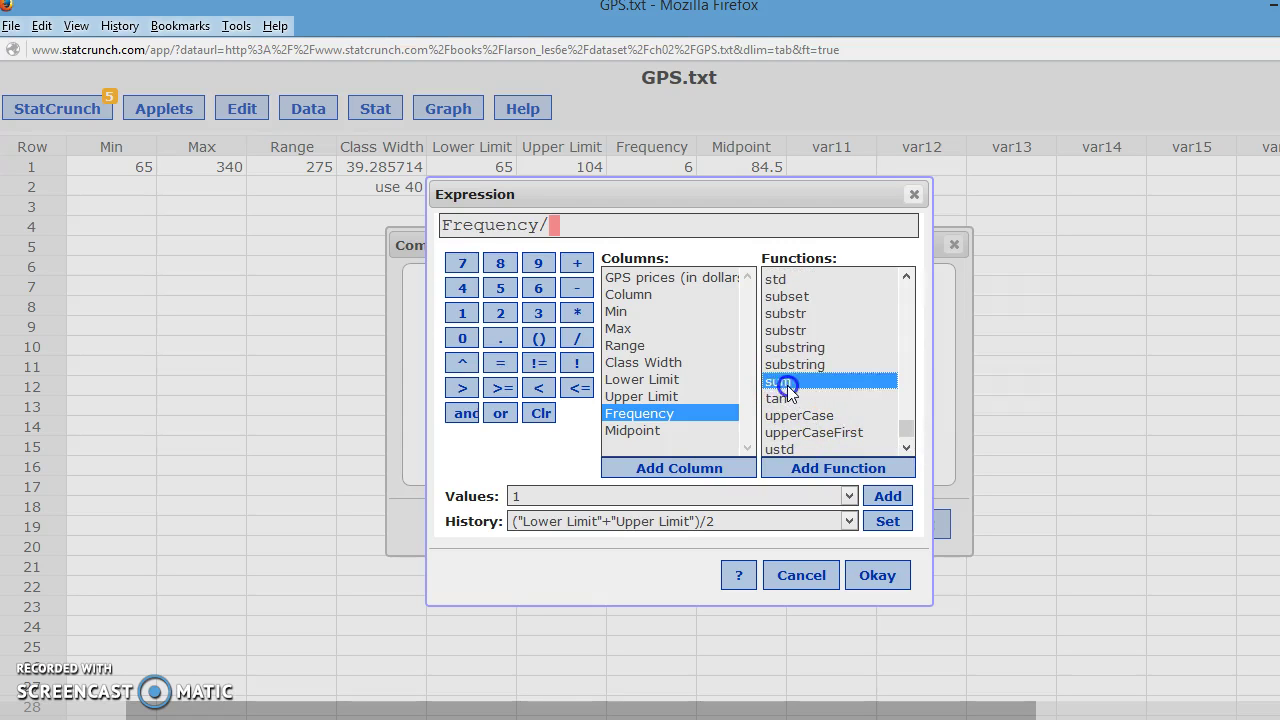
double_click(653, 412)
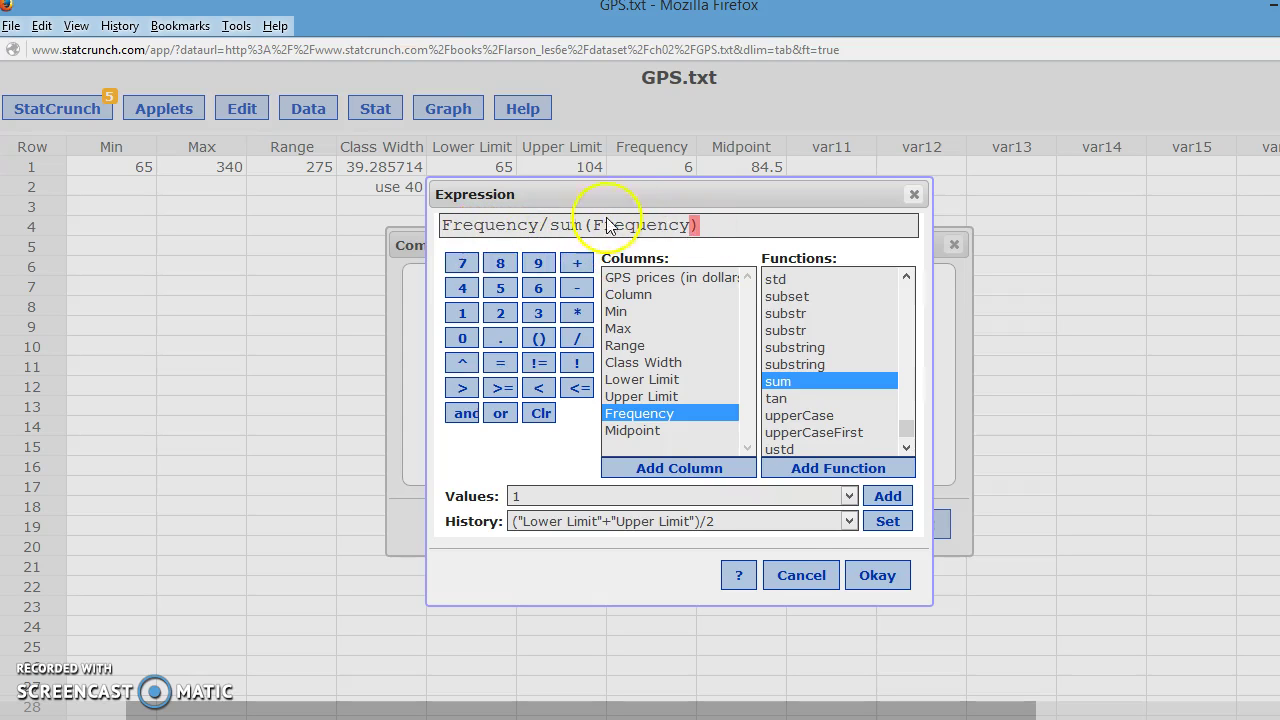
click(877, 577)
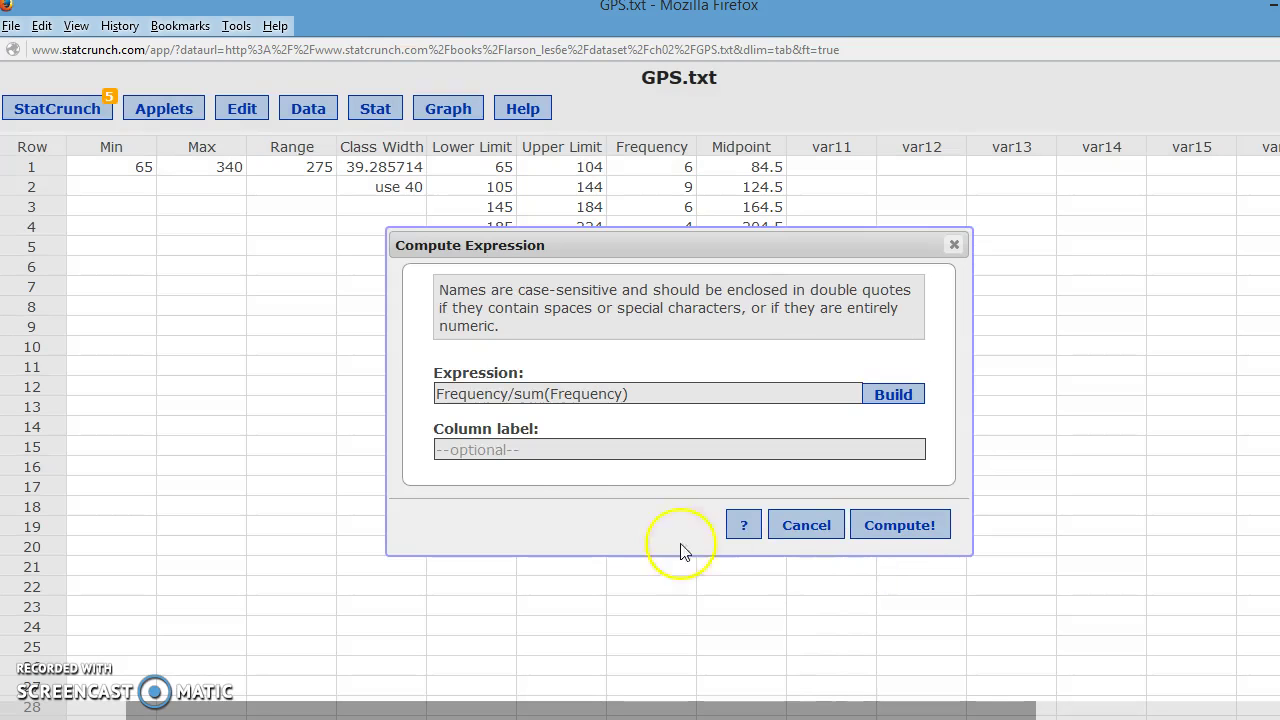
Label the column Relative Frequency, compute it, and check the row 4 value 0.1333
click(541, 449)
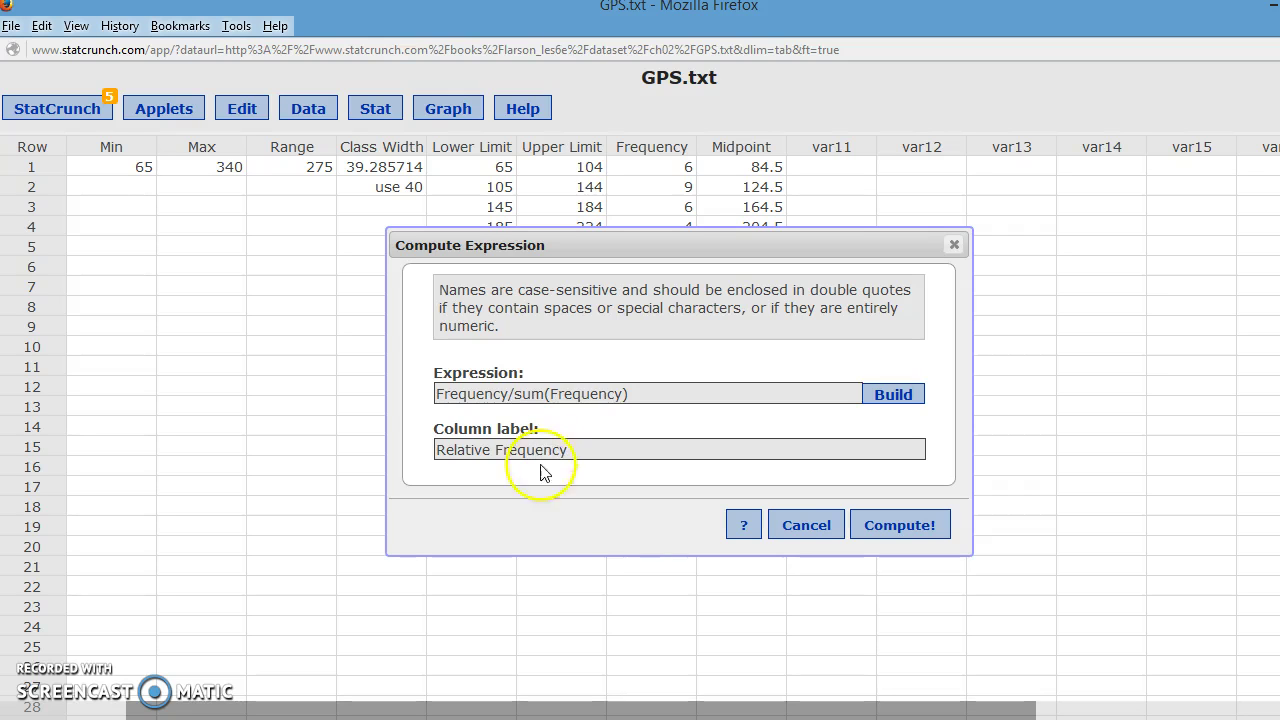
click(898, 527)
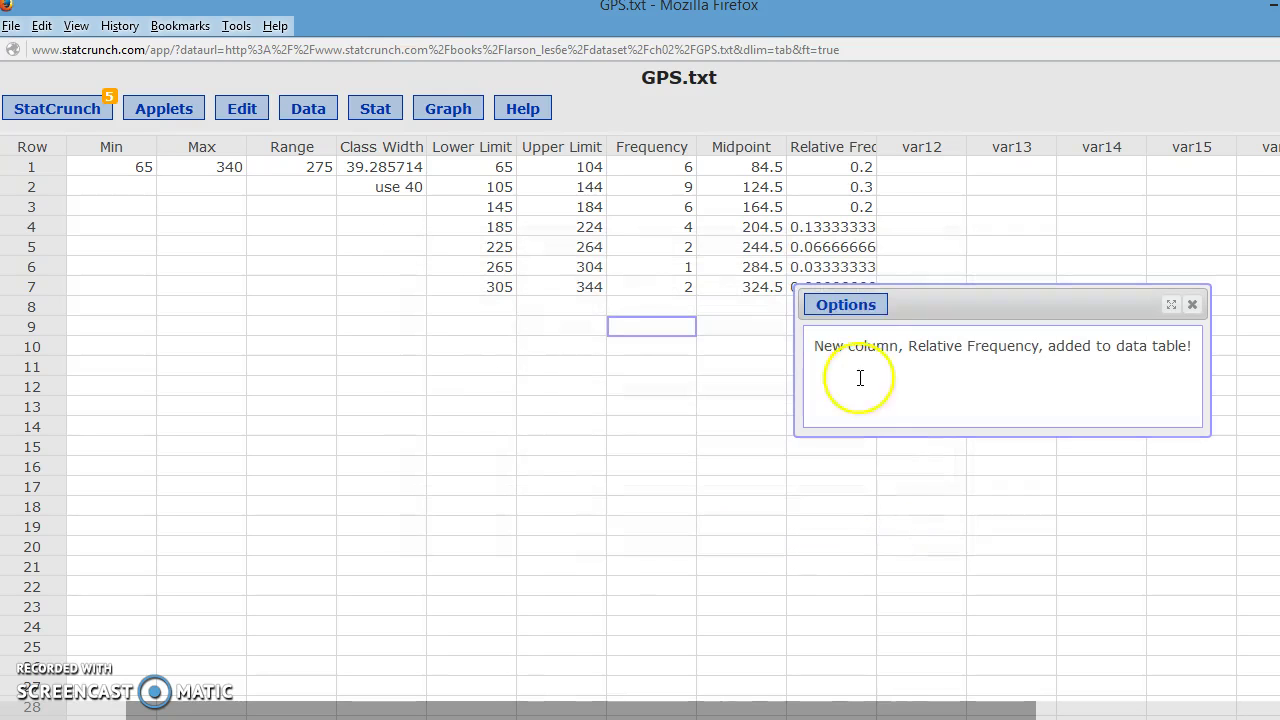
click(1192, 306)
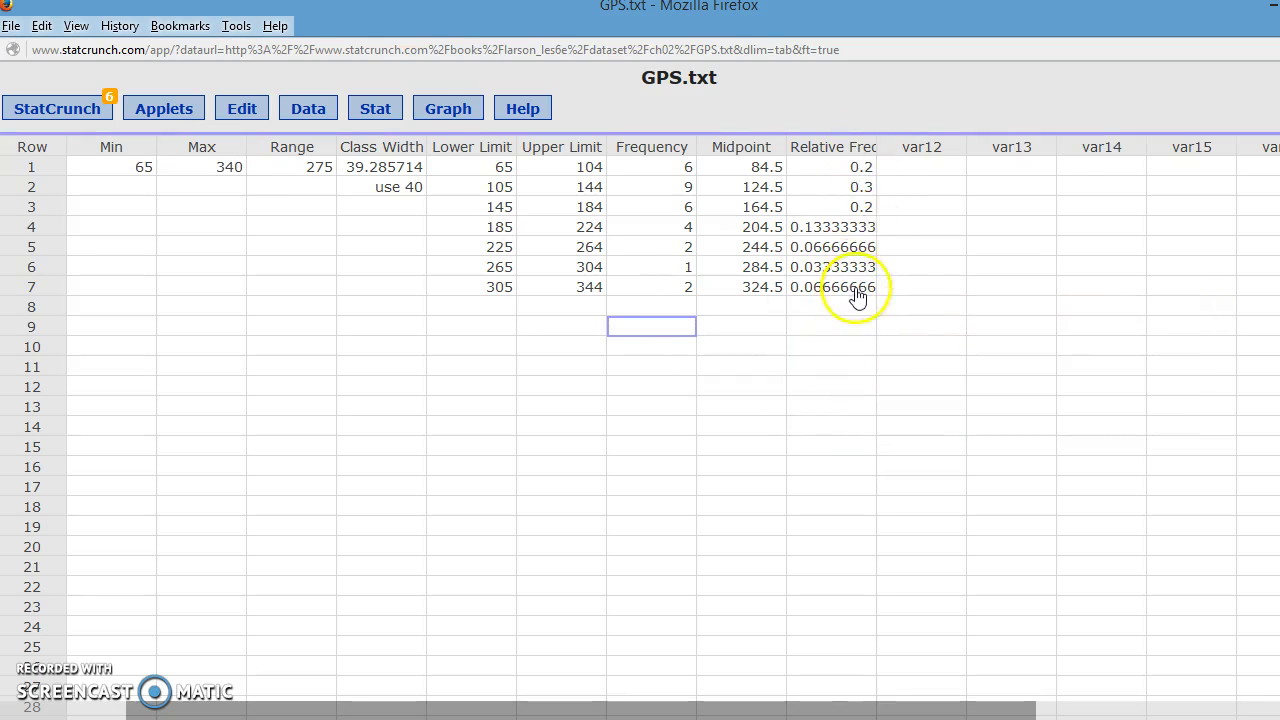
click(830, 228)
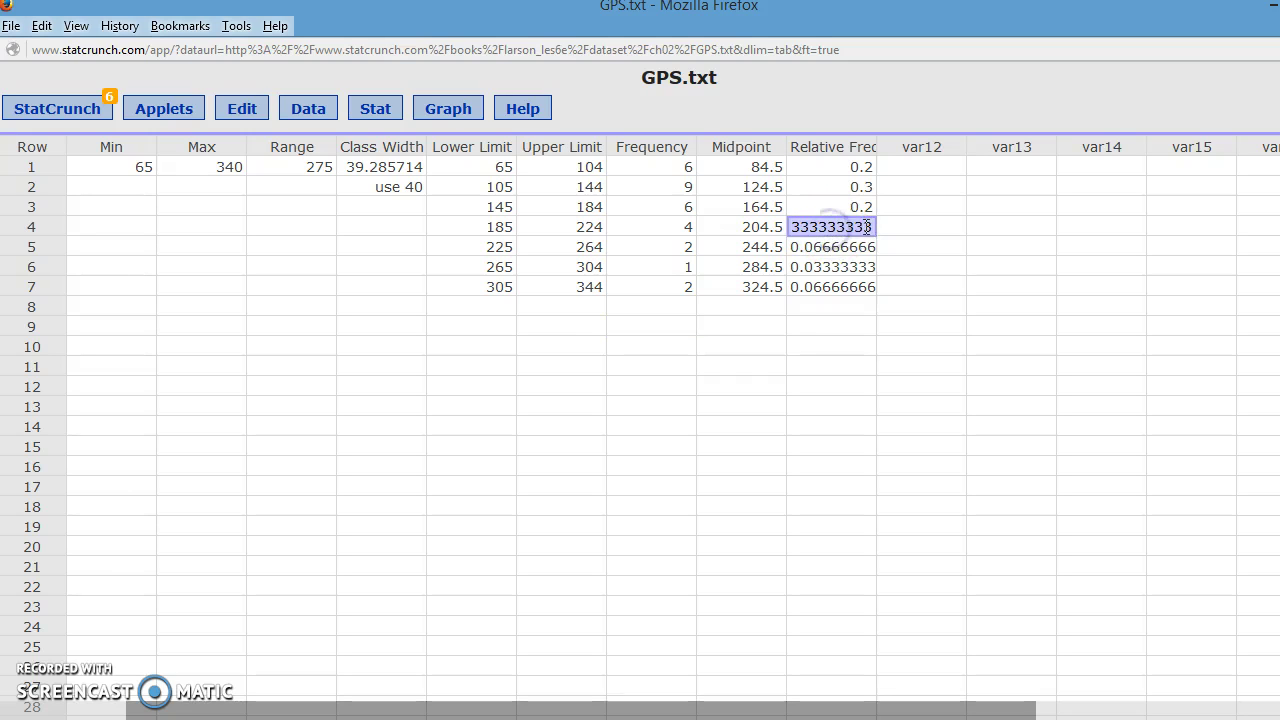
drag(808, 227, 853, 220)
click(842, 326)
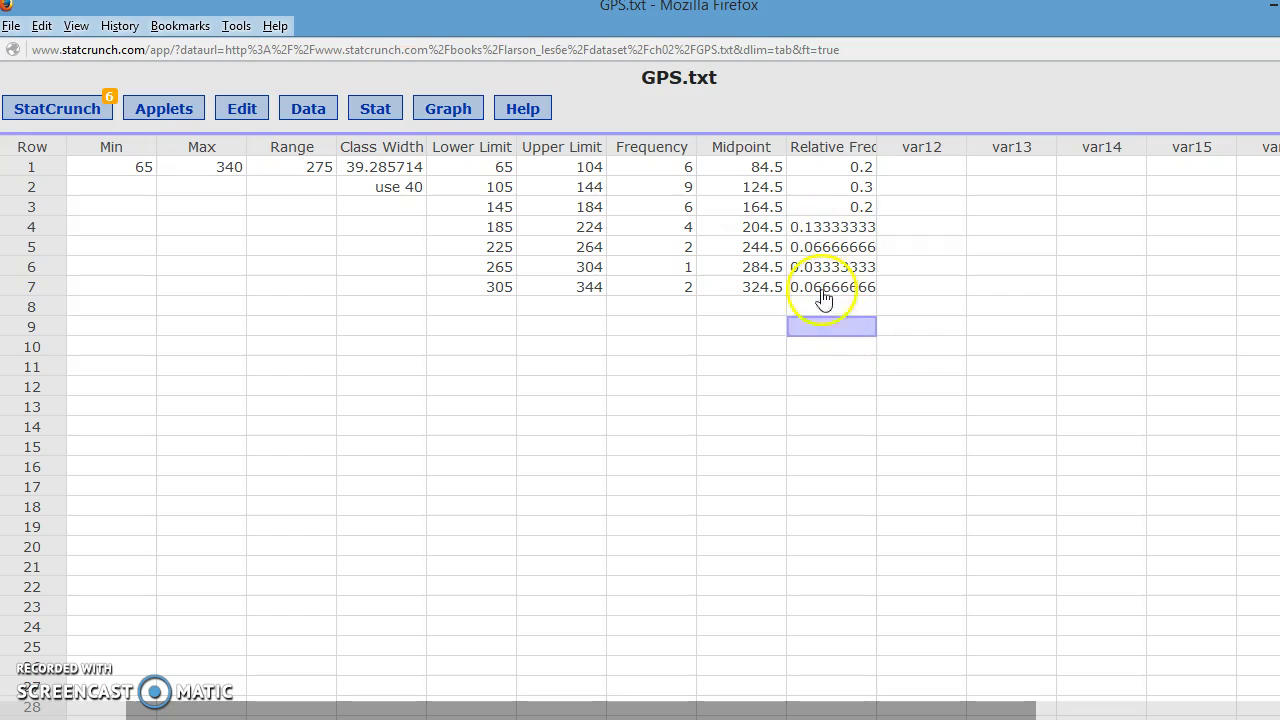
drag(850, 205, 891, 168)
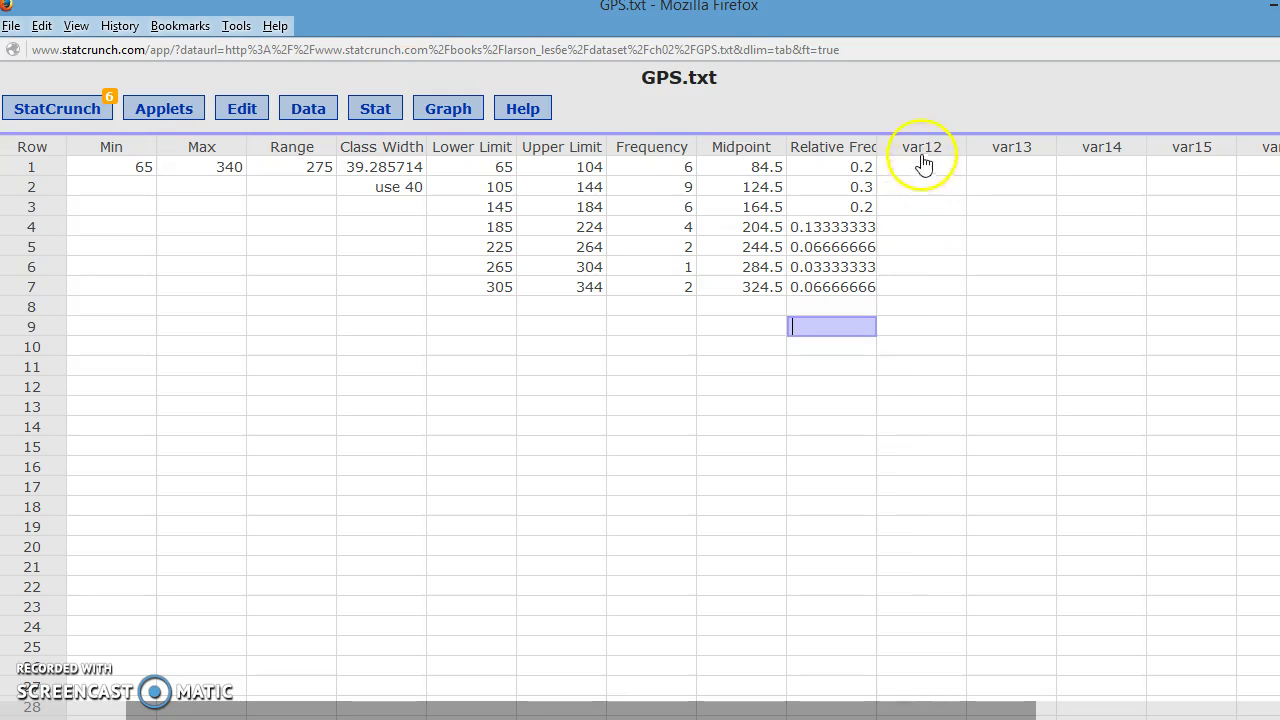
Build the expression cumsum(Frequency) in a new Compute Expression dialog
click(295, 118)
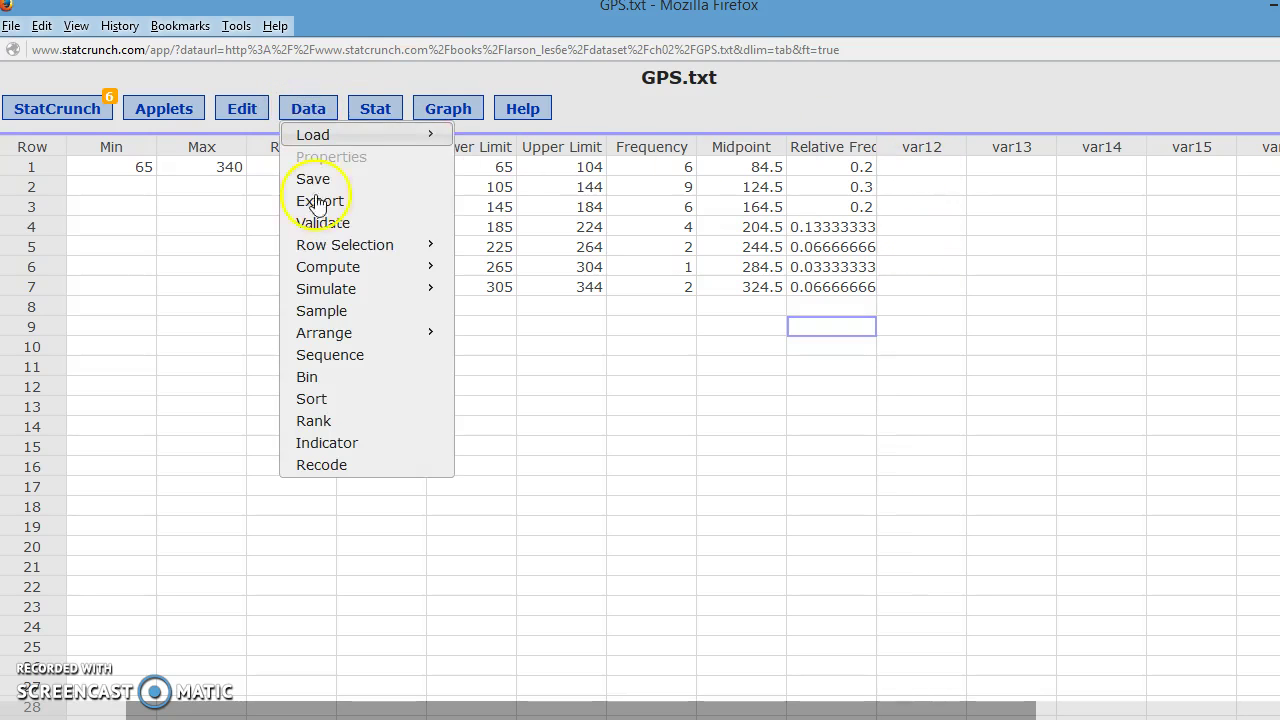
mouse_move(320, 270)
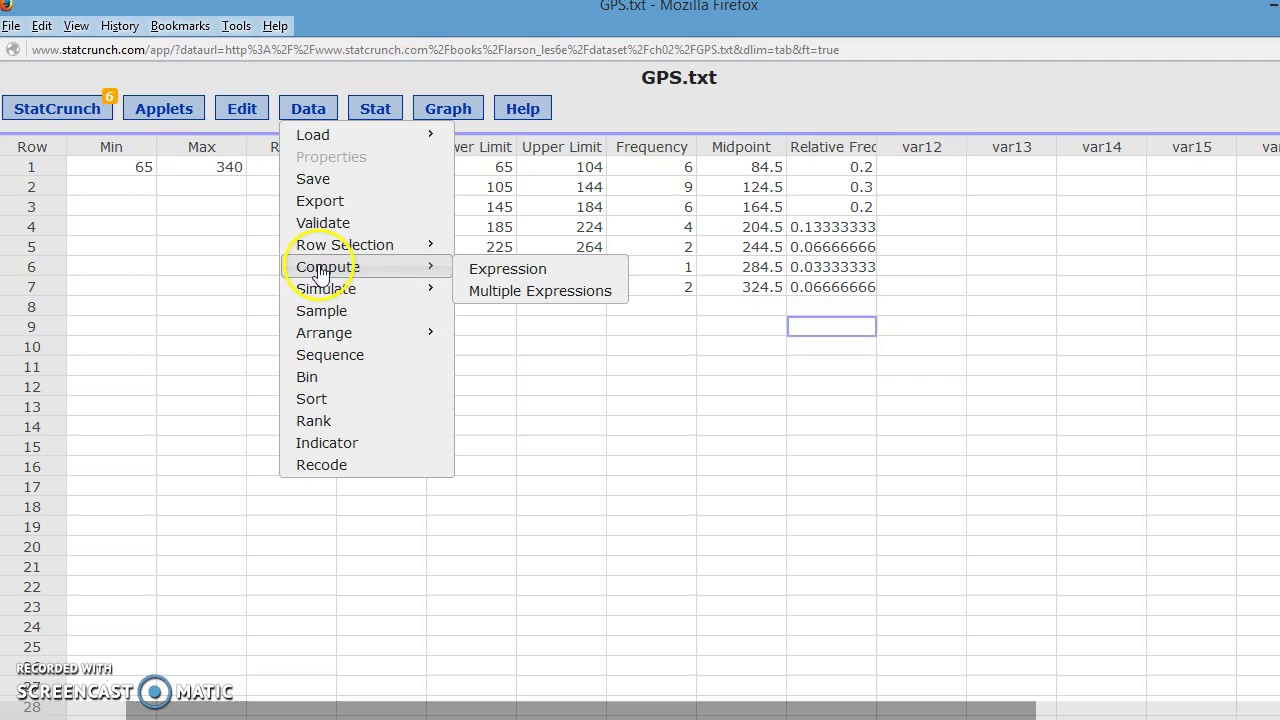
click(510, 269)
click(565, 394)
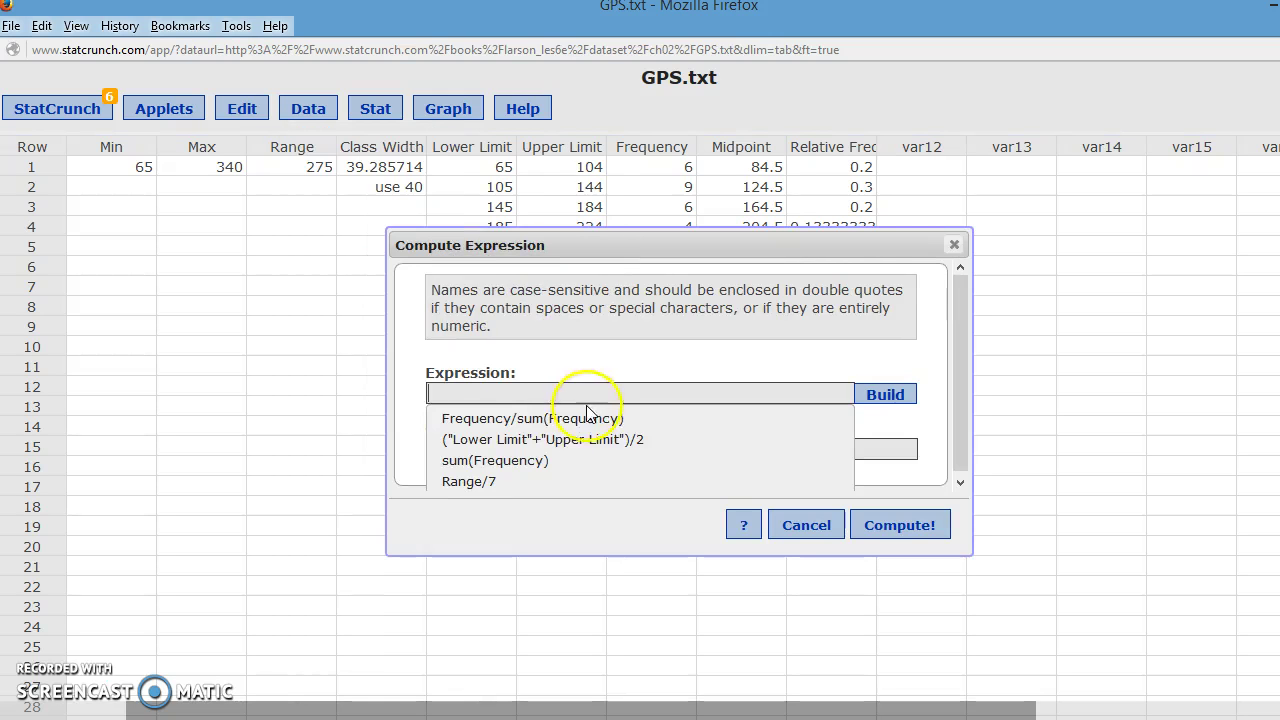
click(874, 394)
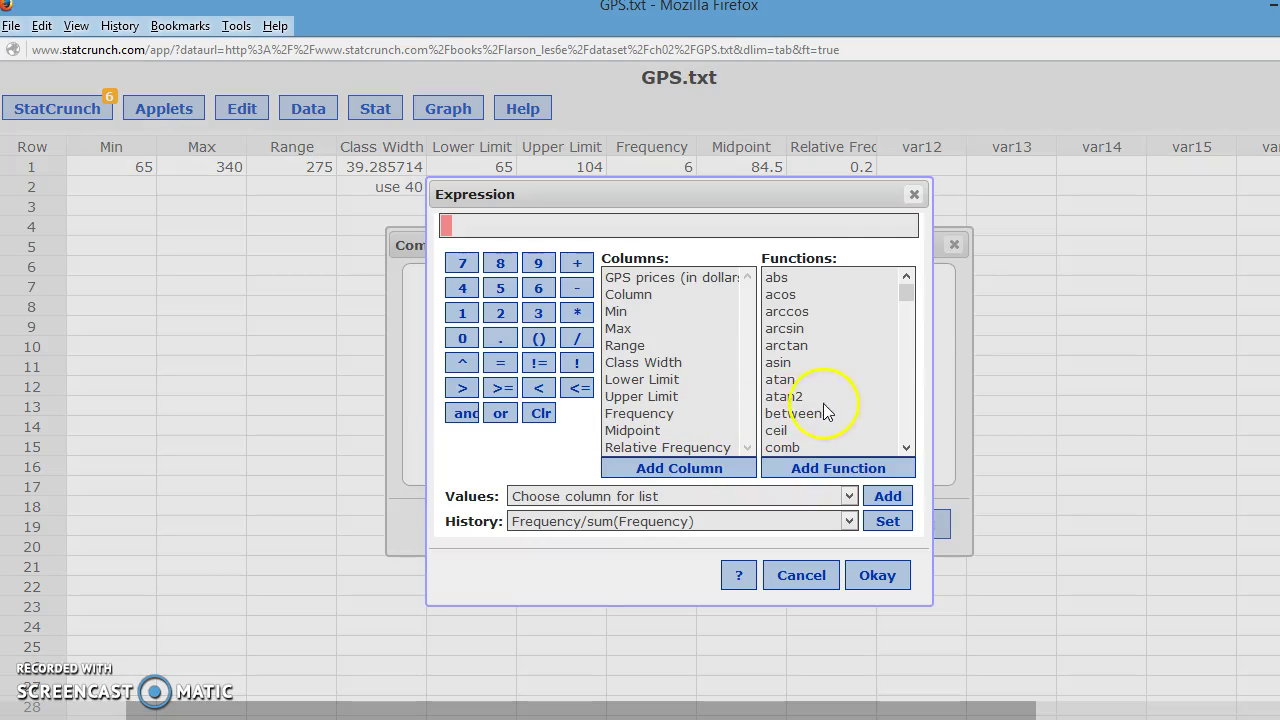
scroll(826, 413, down, 3)
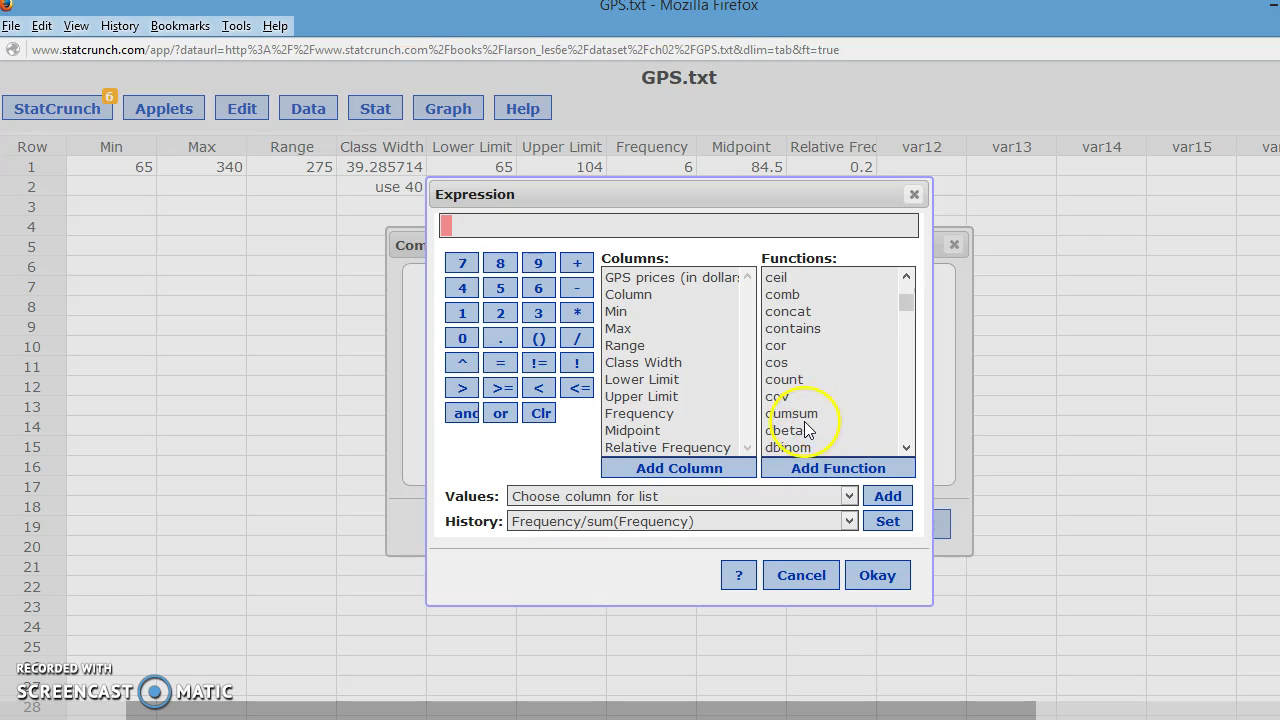
double_click(792, 413)
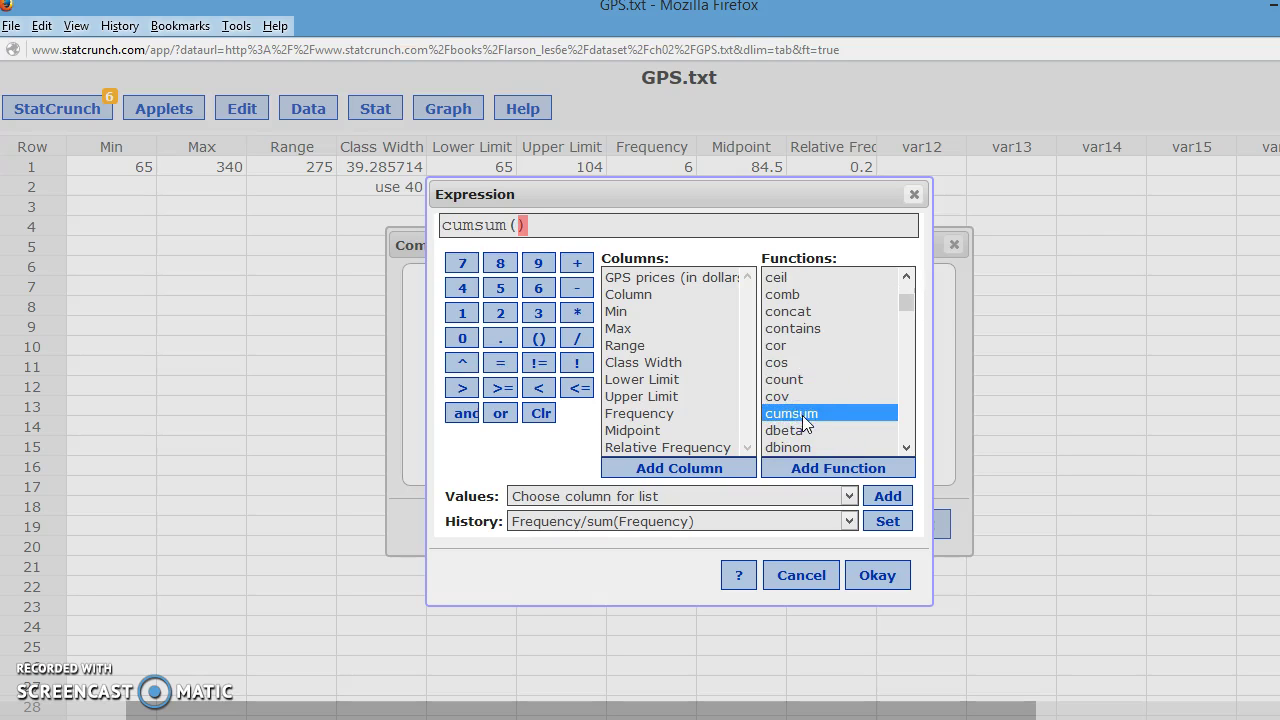
double_click(639, 412)
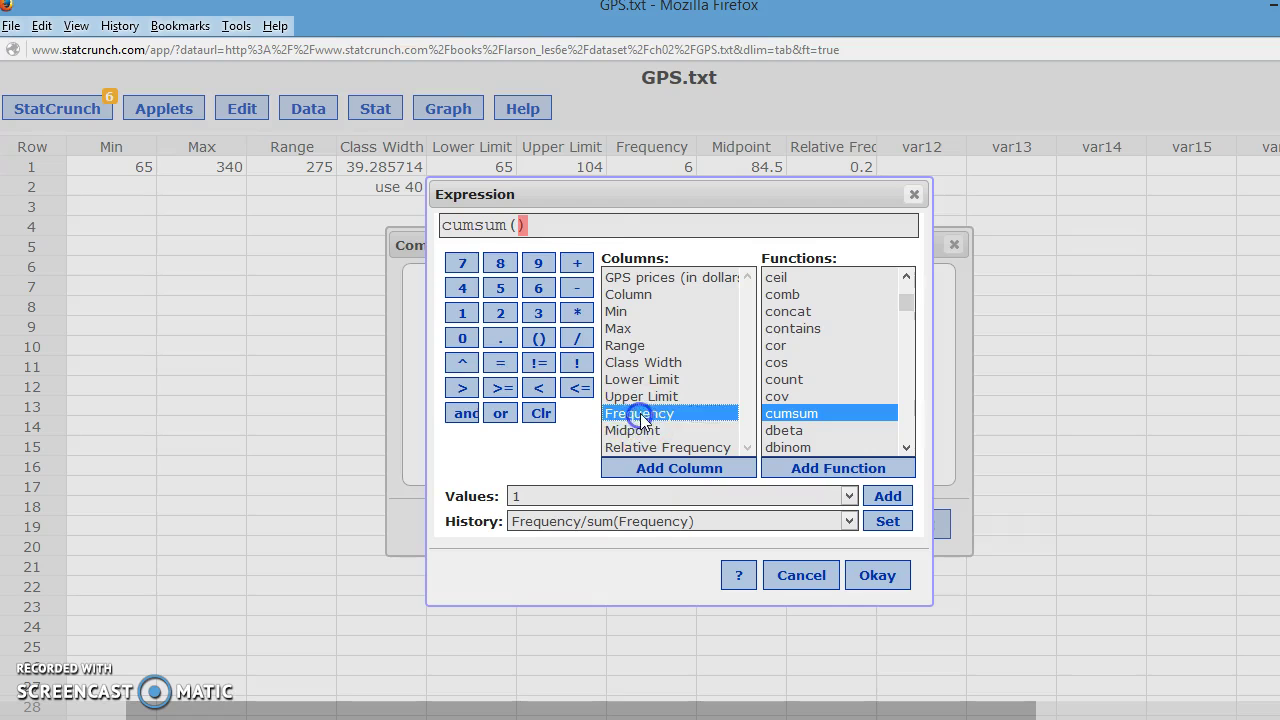
click(877, 575)
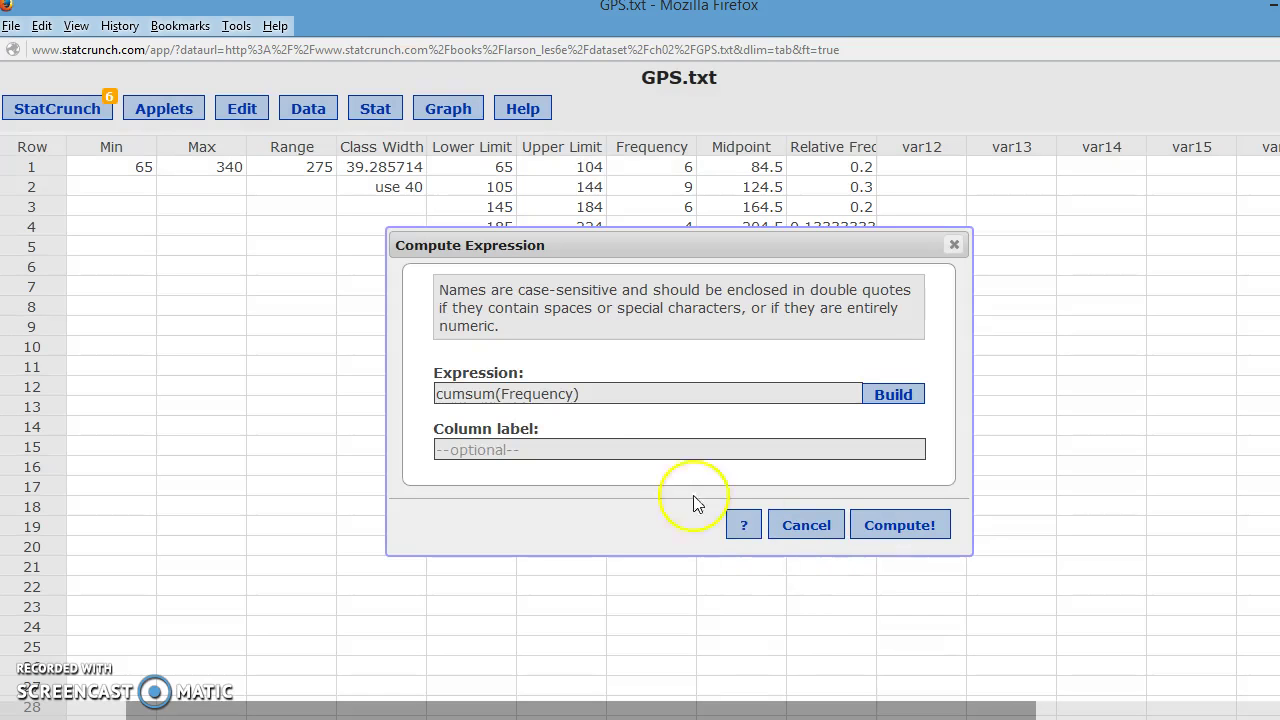
Label the column Cumulative Frequency, compute it, and dismiss the confirmation message
click(618, 466)
text(Cum)
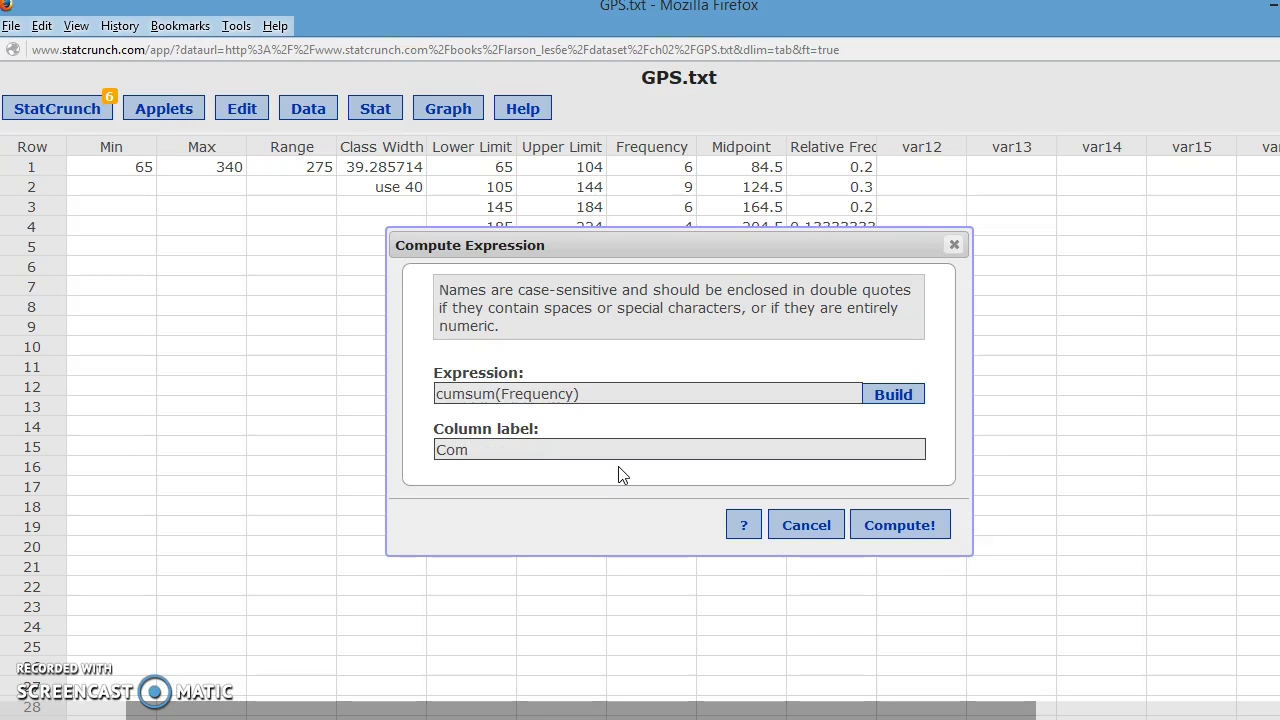
key(BackSpace)
key(BackSpace)
text(umulative Frequency)
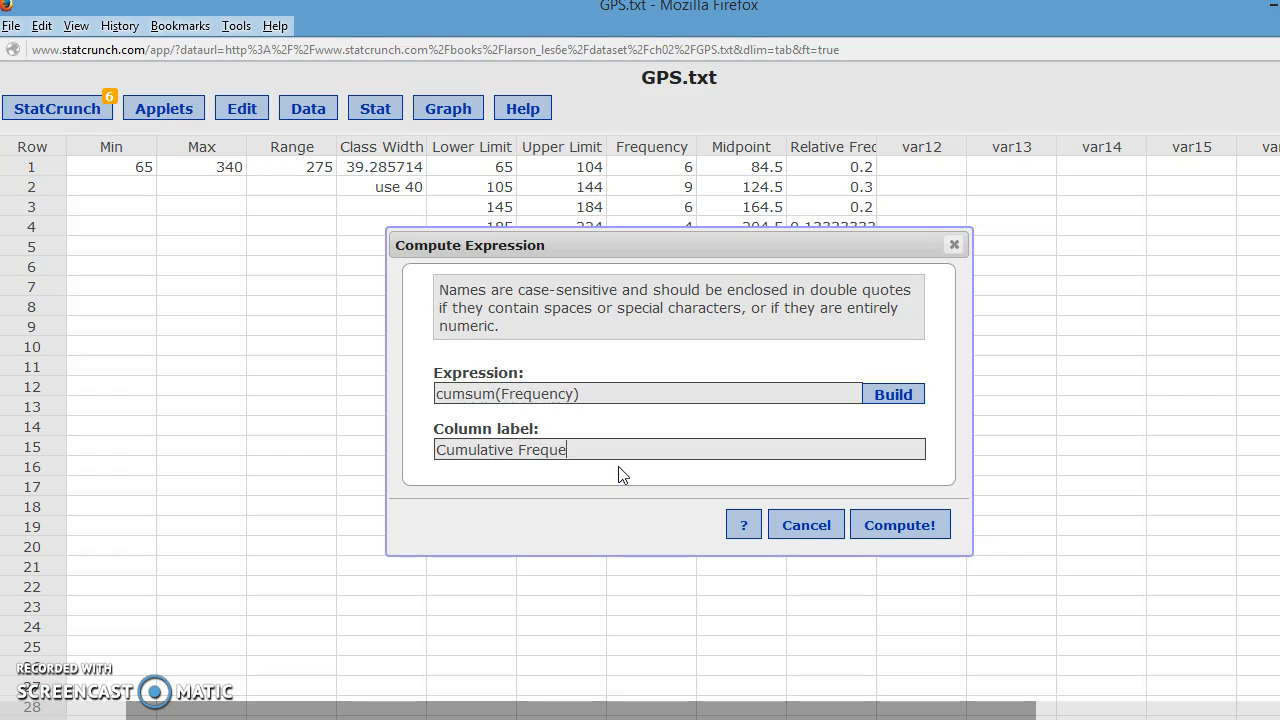
click(897, 528)
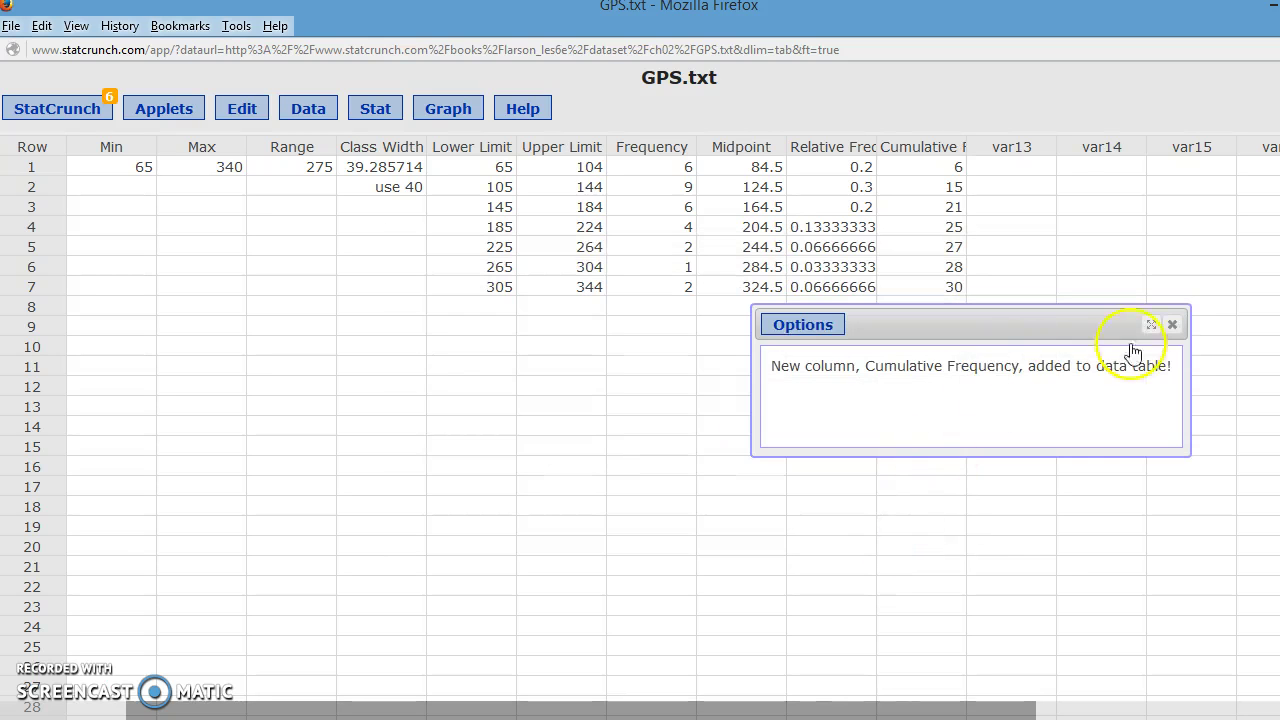
click(1172, 326)
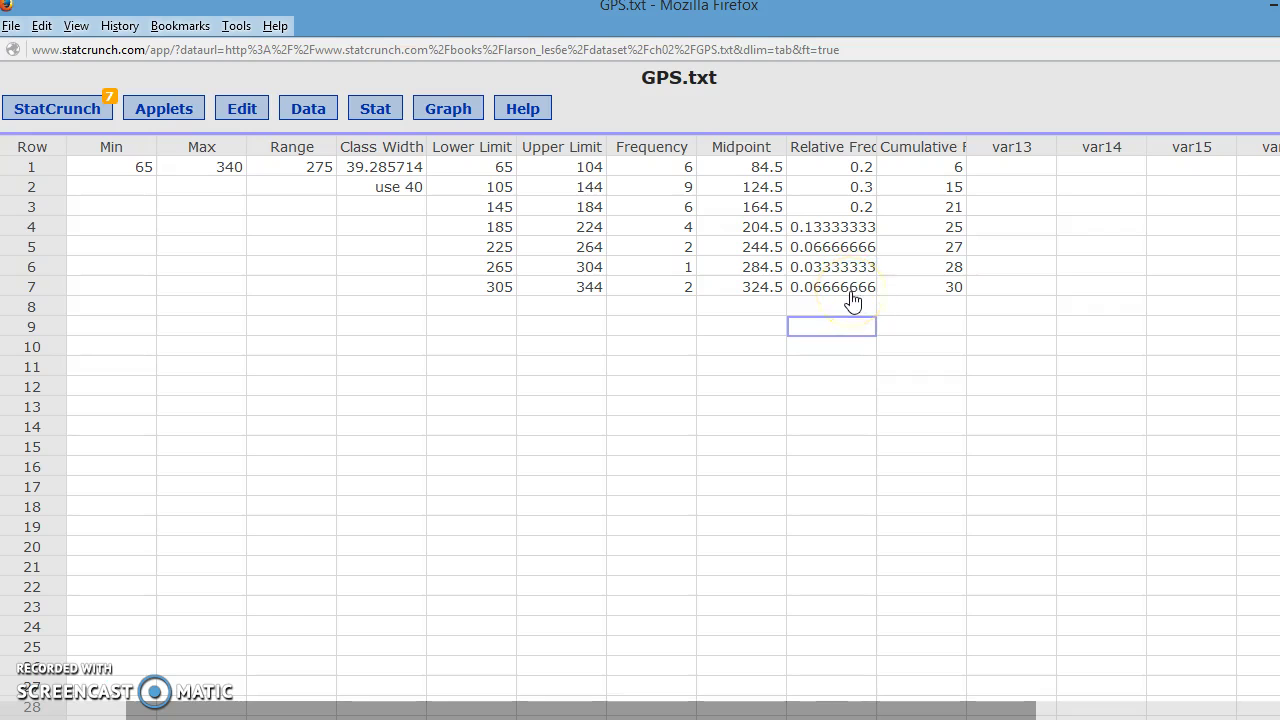
Start a session download, offering the file name GPStxt.scs
click(69, 118)
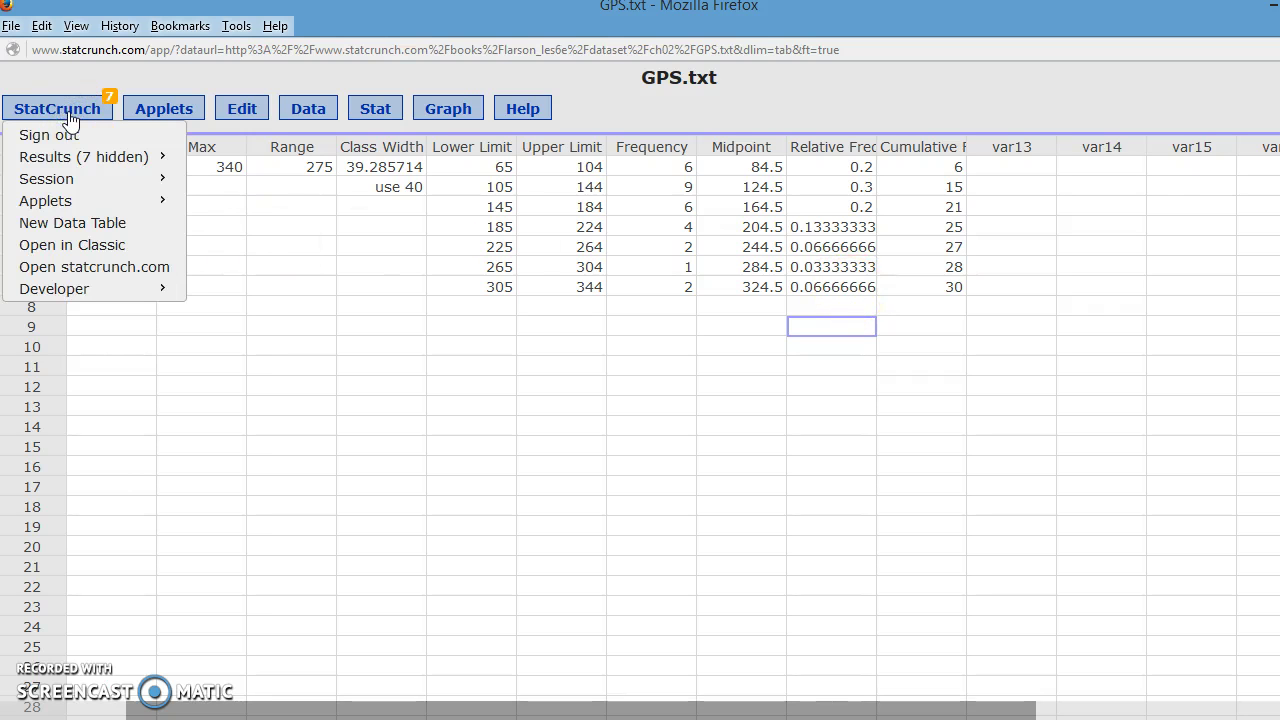
mouse_move(80, 179)
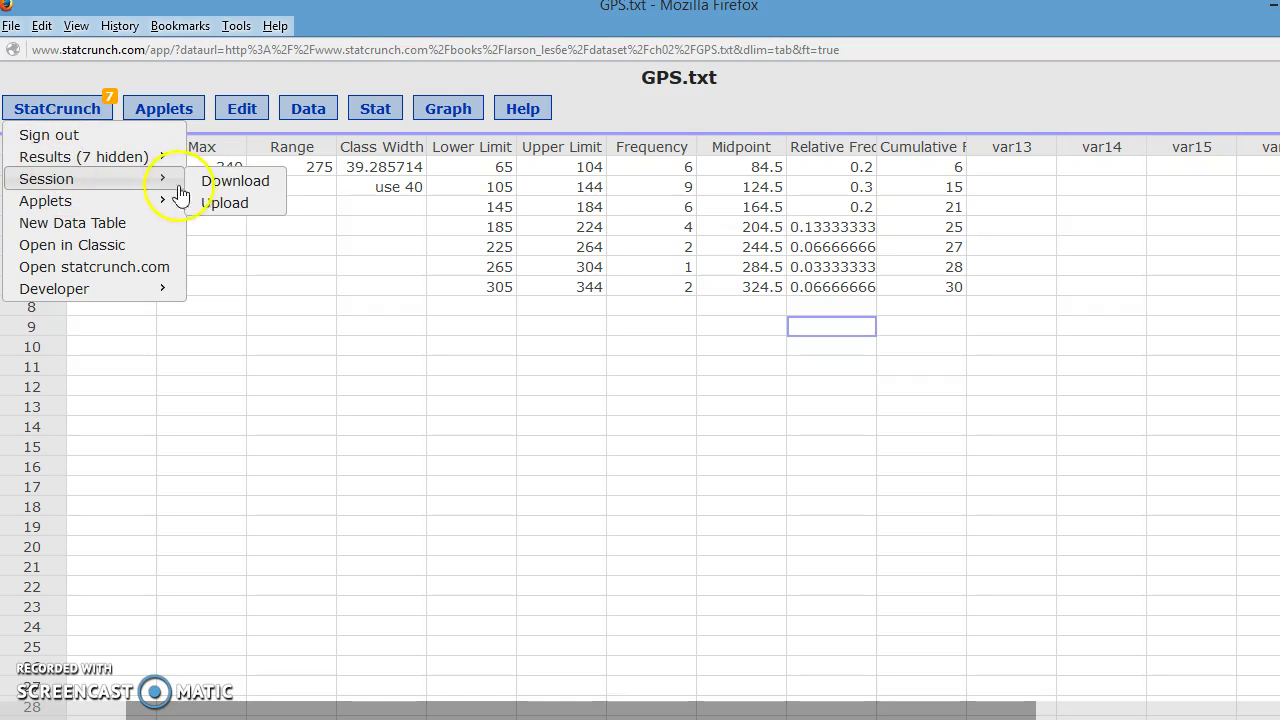
click(258, 186)
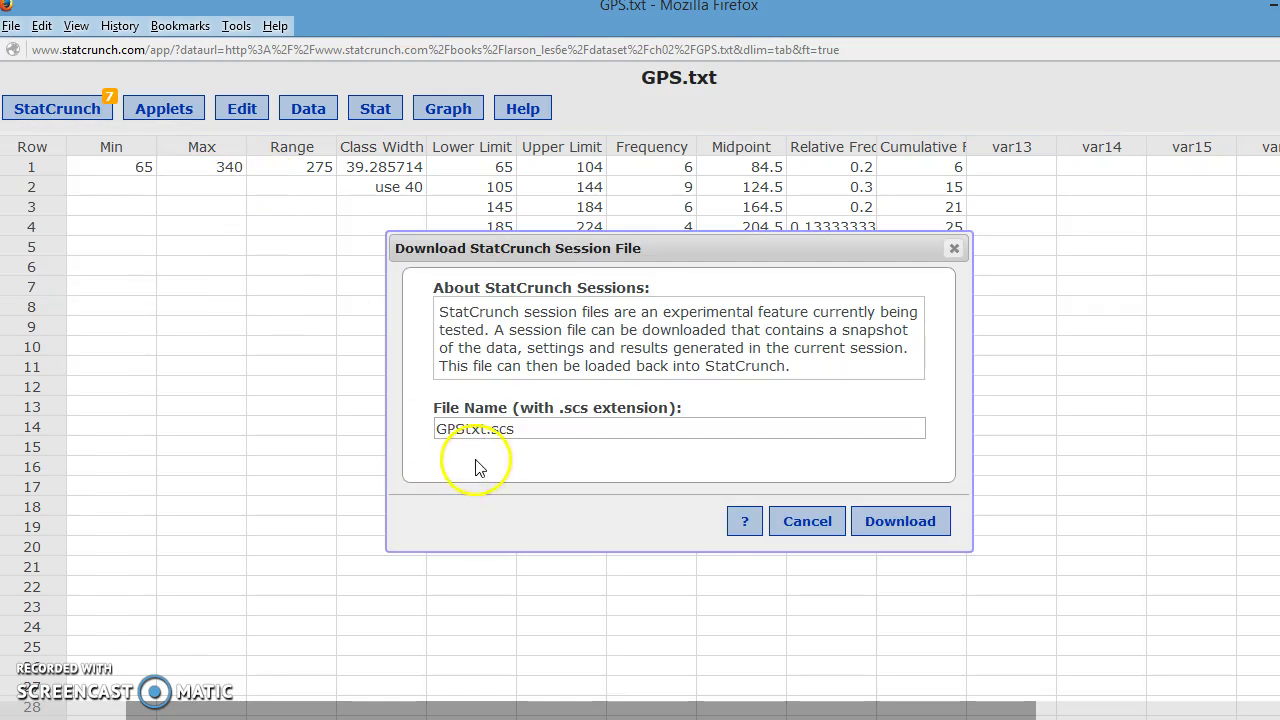